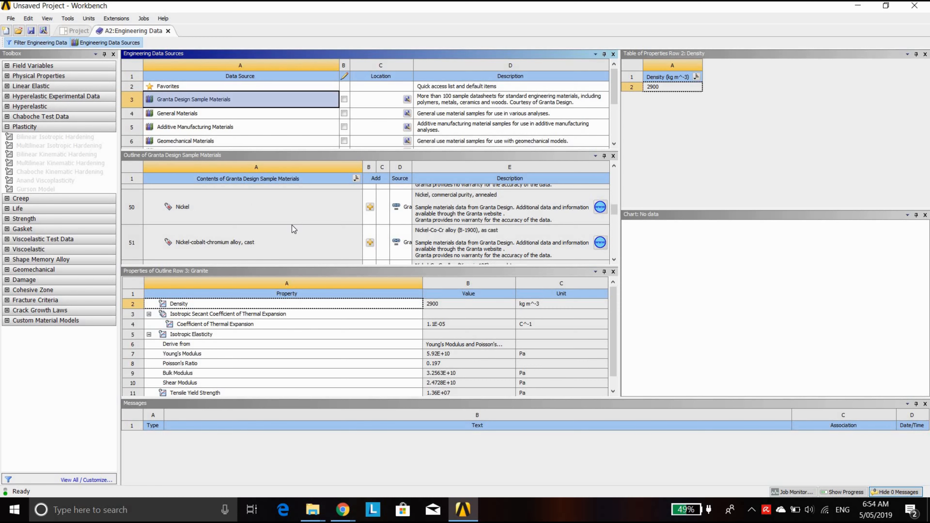
Add Polyethylene, high density (HDPE) from the Granta Design Sample Materials to the project's engineering data and return to its material outline.
scroll(292, 226, "down", 3)
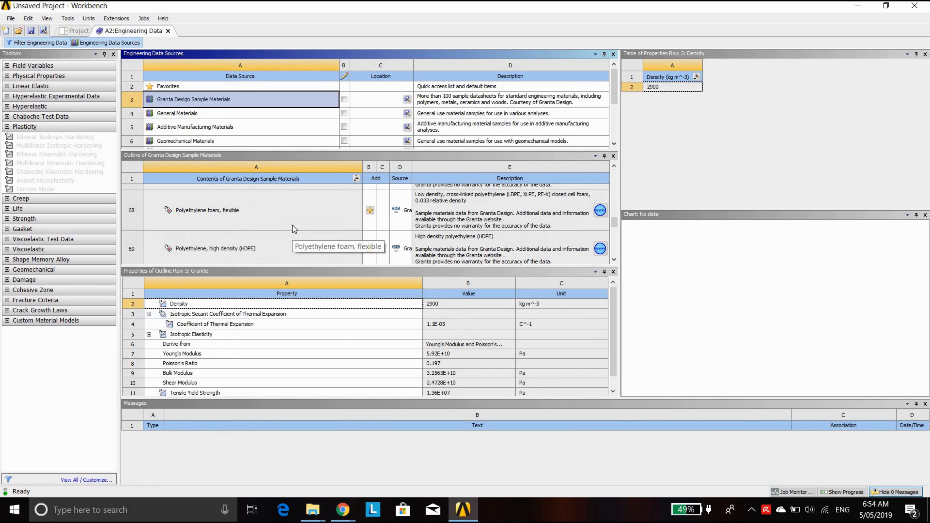
left_click(255, 249)
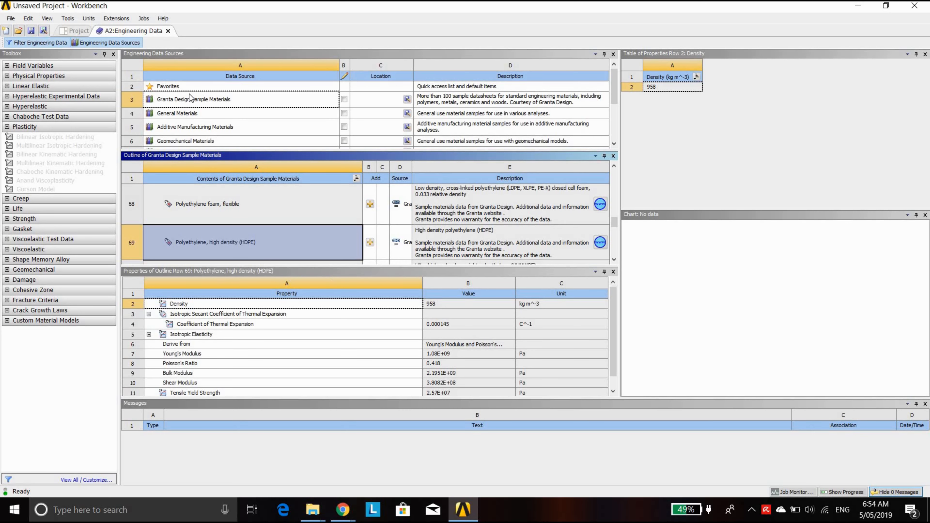
left_click(122, 43)
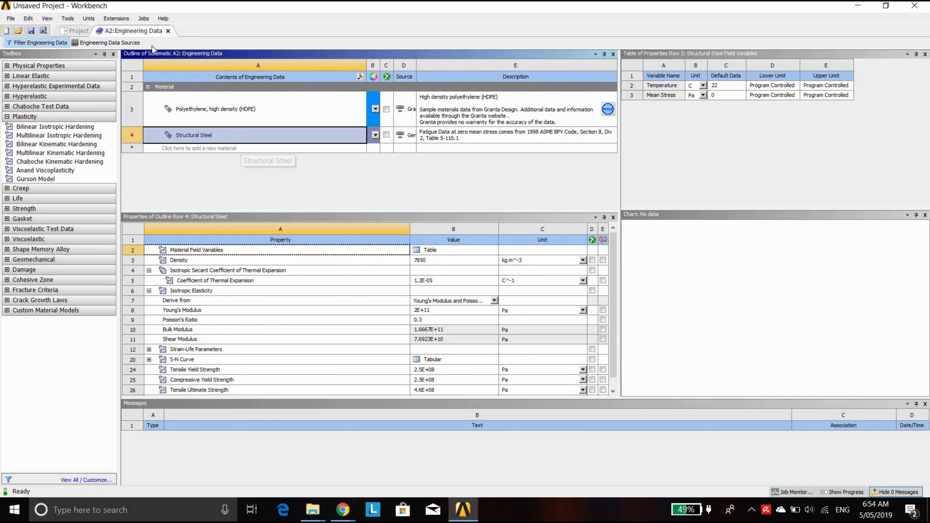
Open the Static Structural geometry in SpaceClaim and start a sketch on the XY plane in plan view.
left_click(169, 32)
double_click(201, 118)
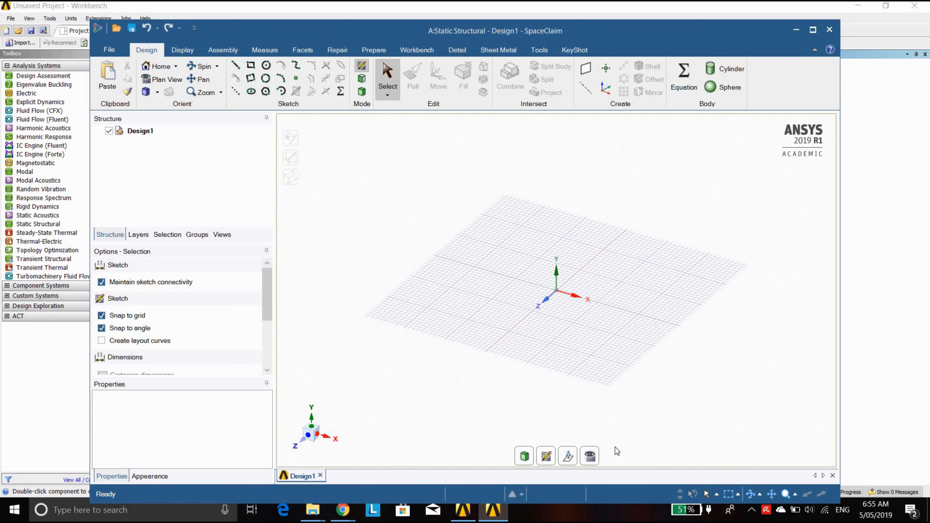
left_click(547, 457)
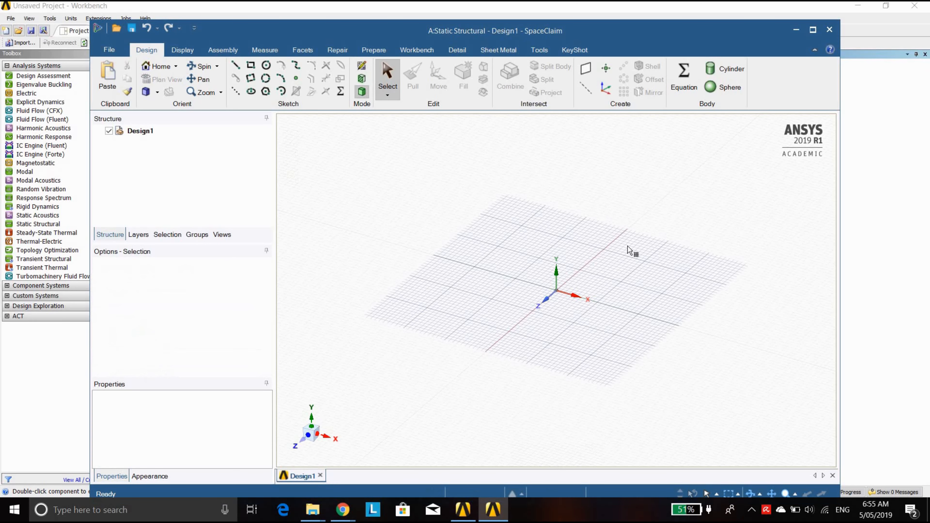
left_click(630, 251)
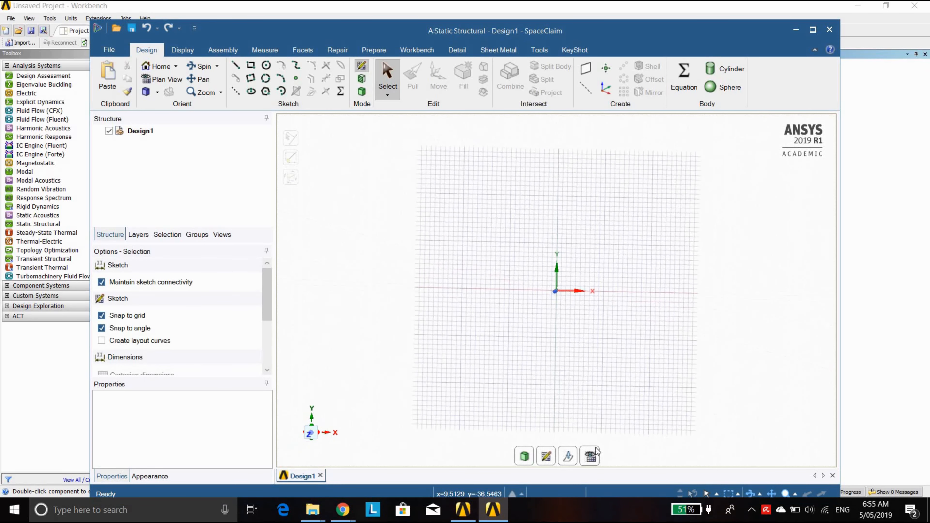
left_click(590, 455)
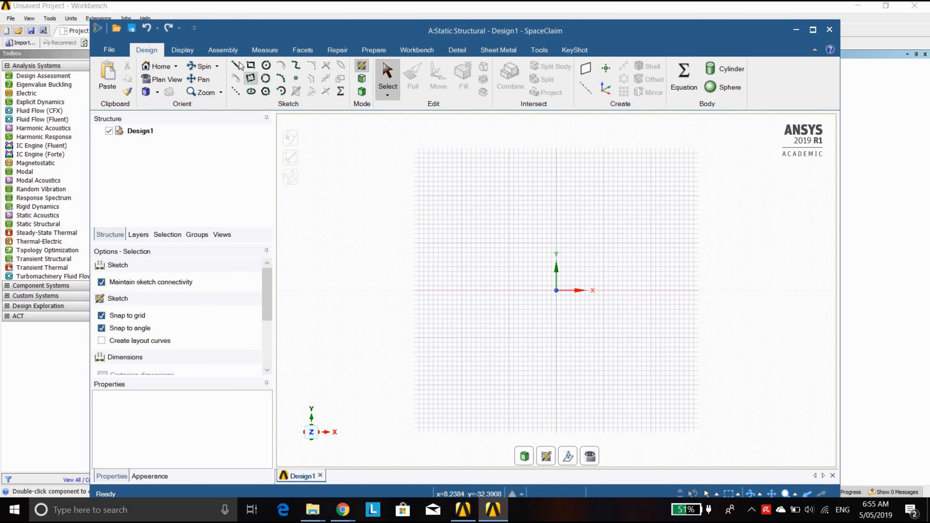
Sketch two concentric circles centred on the origin with diameters of 20 mm and 22 mm.
left_click(267, 66)
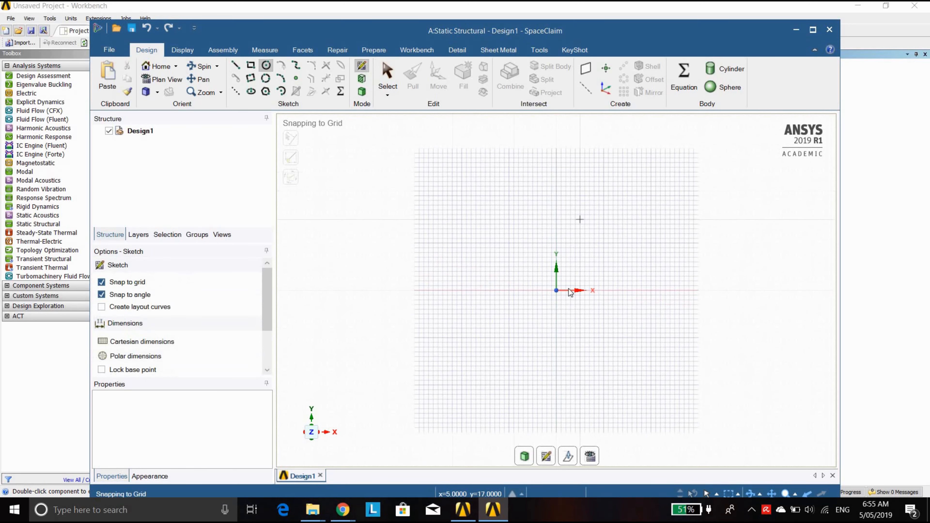
left_click(557, 290)
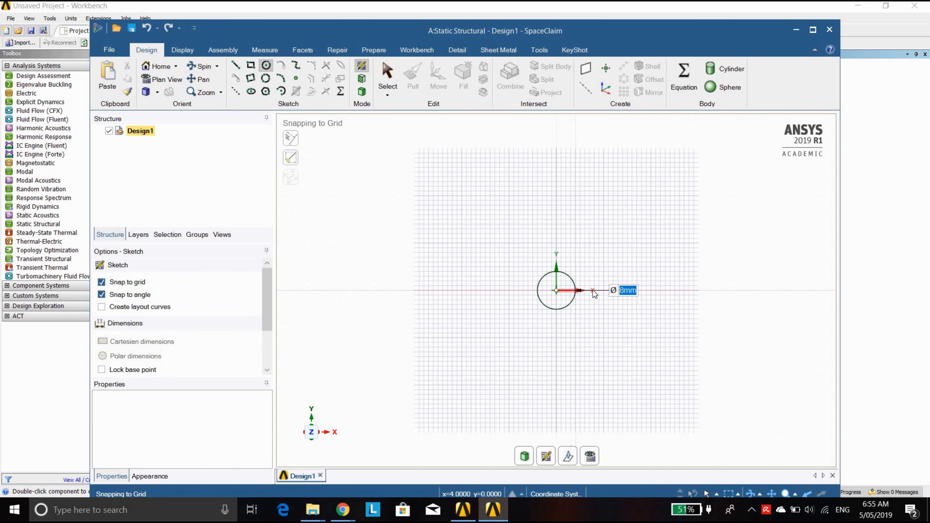
type("20")
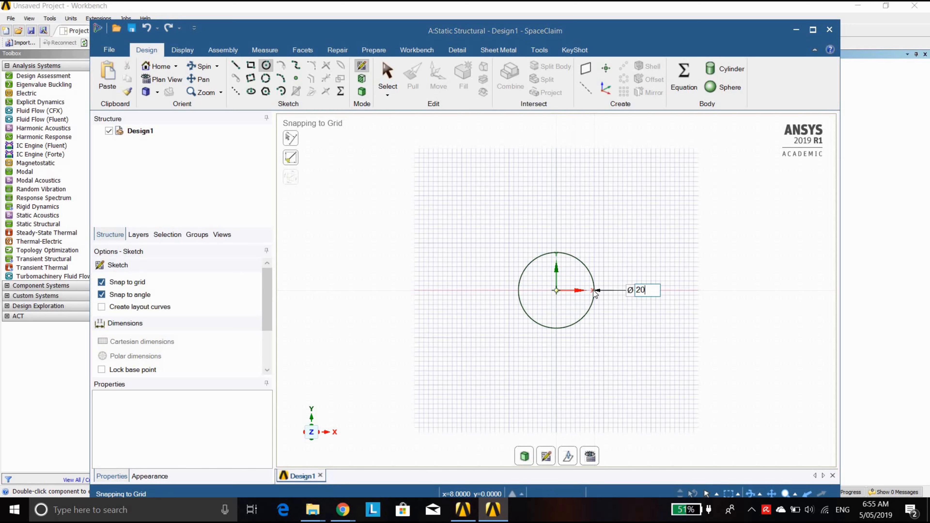
key("Return")
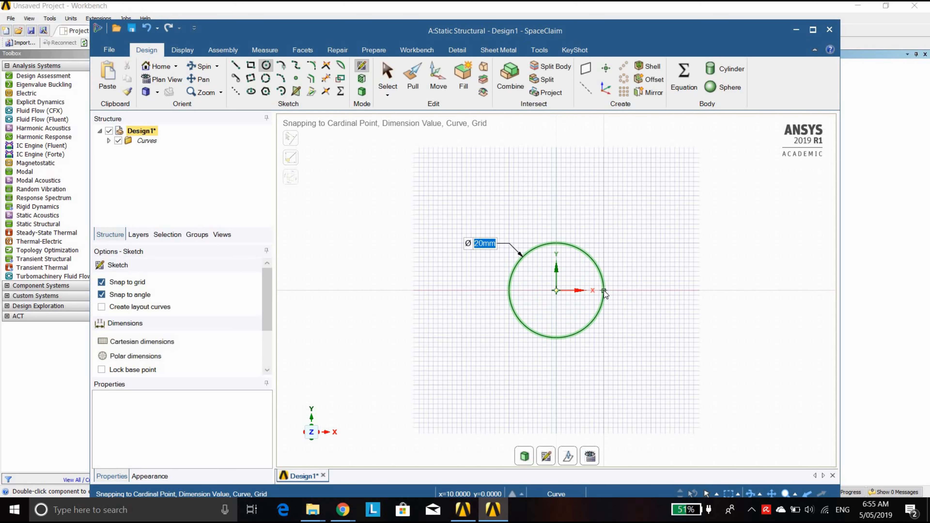
left_click(557, 291)
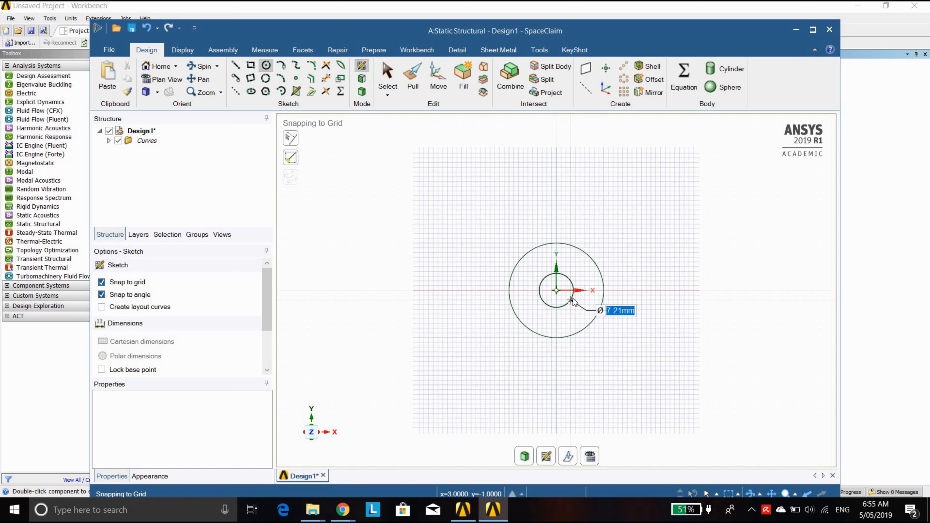
type("22")
key("Return")
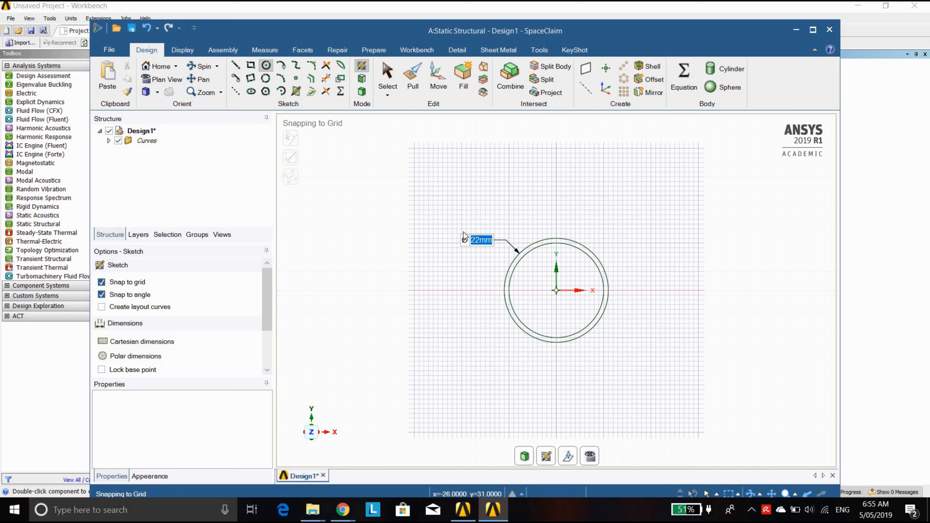
Pull the ring face between the two circles 30 mm along Z to form the pipe wall.
left_click(414, 75)
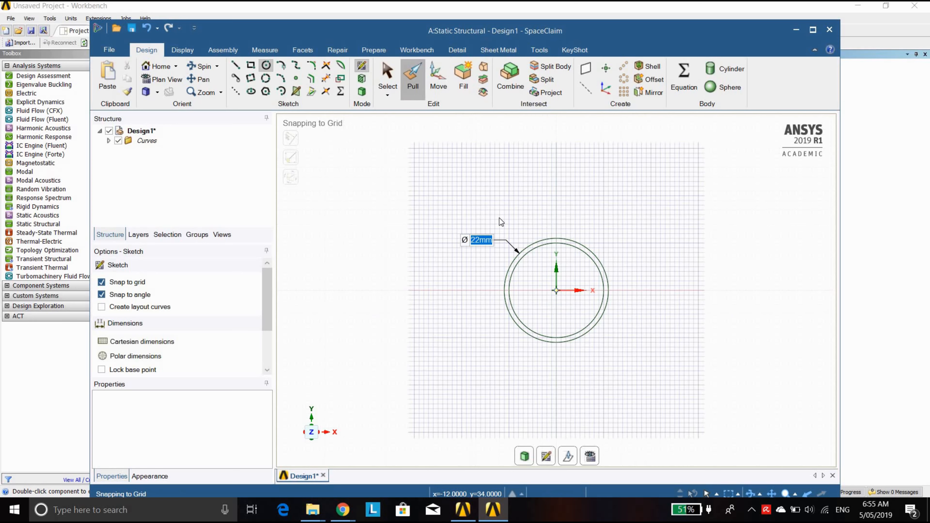
left_click(537, 299)
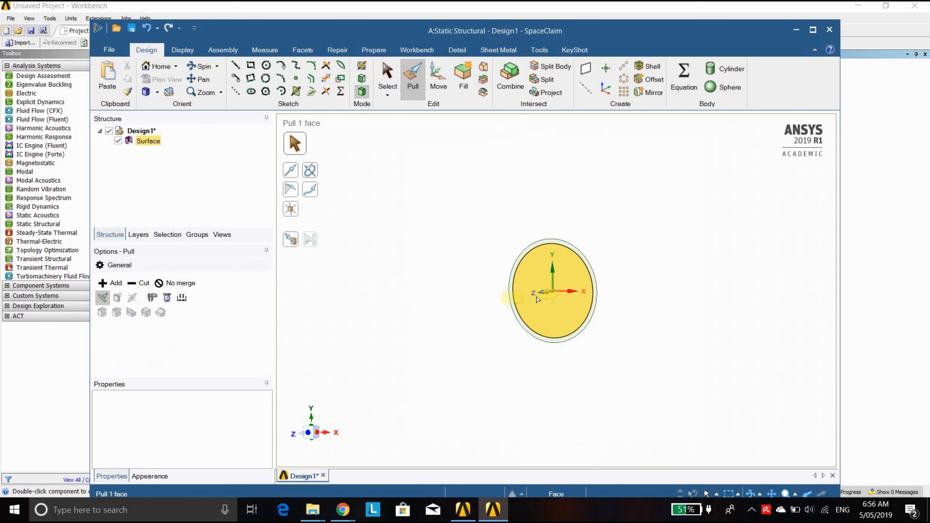
left_click(518, 321)
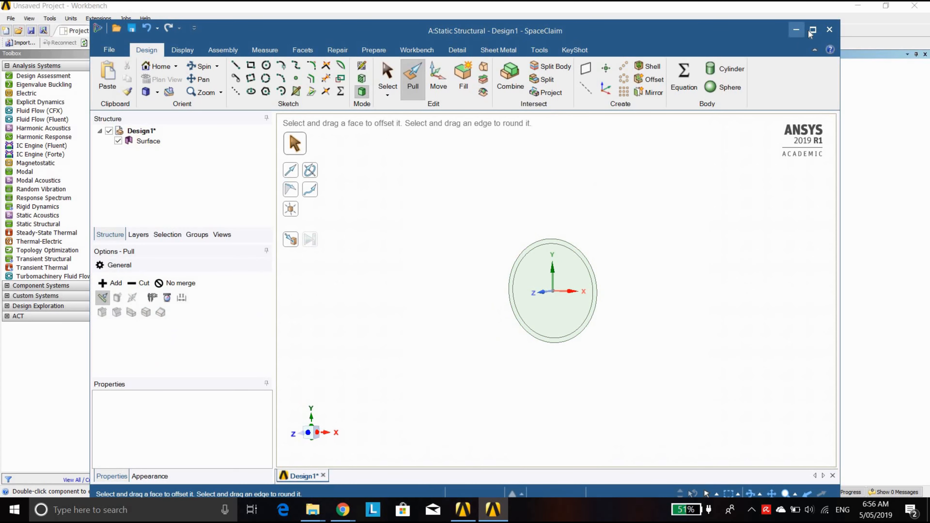
left_click(812, 30)
left_click(528, 322)
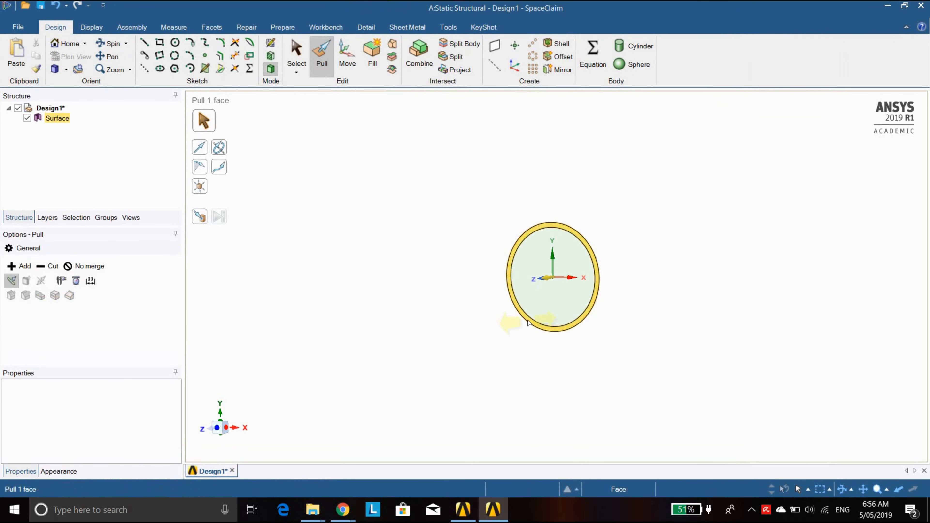
scroll(527, 322, "up", 2)
left_click_drag(527, 322, 423, 328)
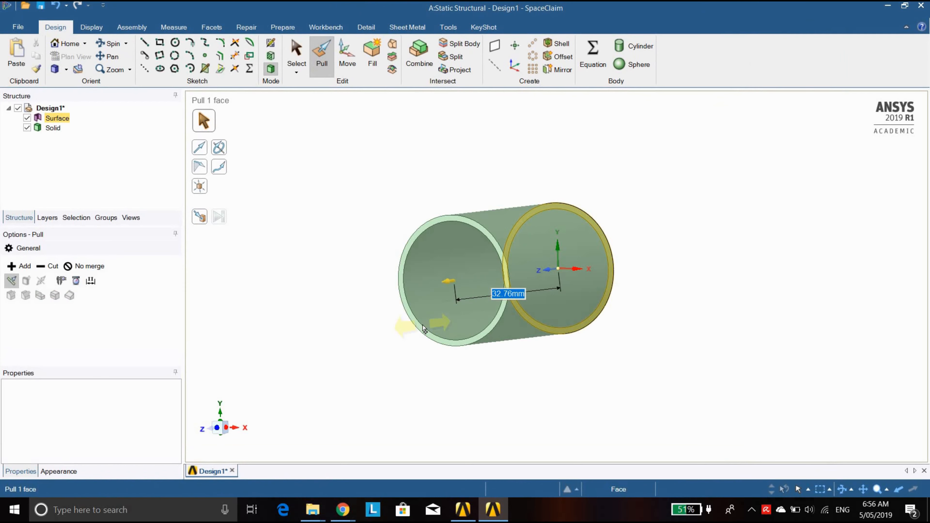
type("30")
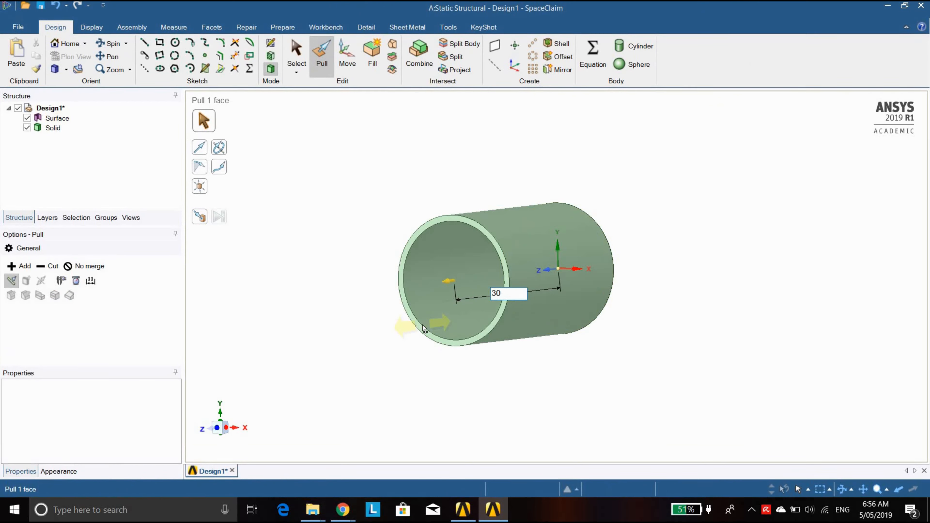
key("Return")
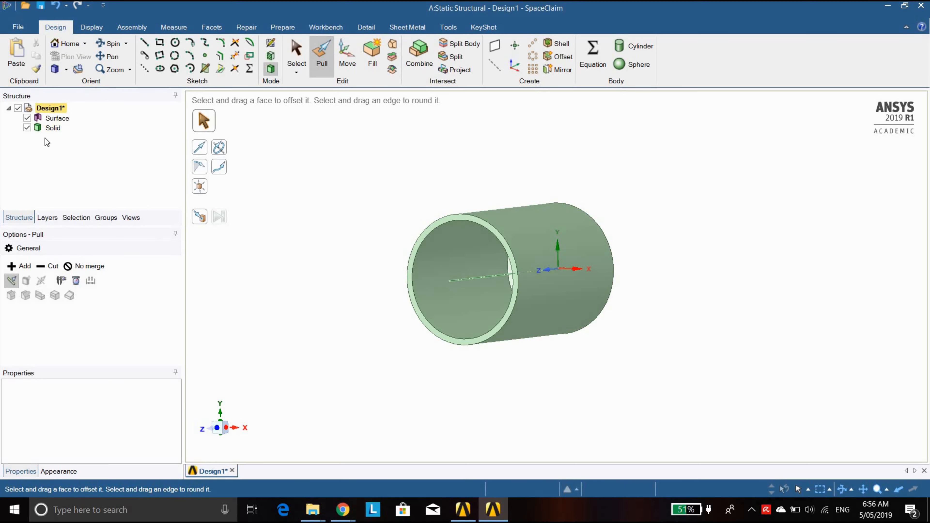
Move the pipe solid to a new component named pipe.
left_click(50, 129)
right_click(51, 128)
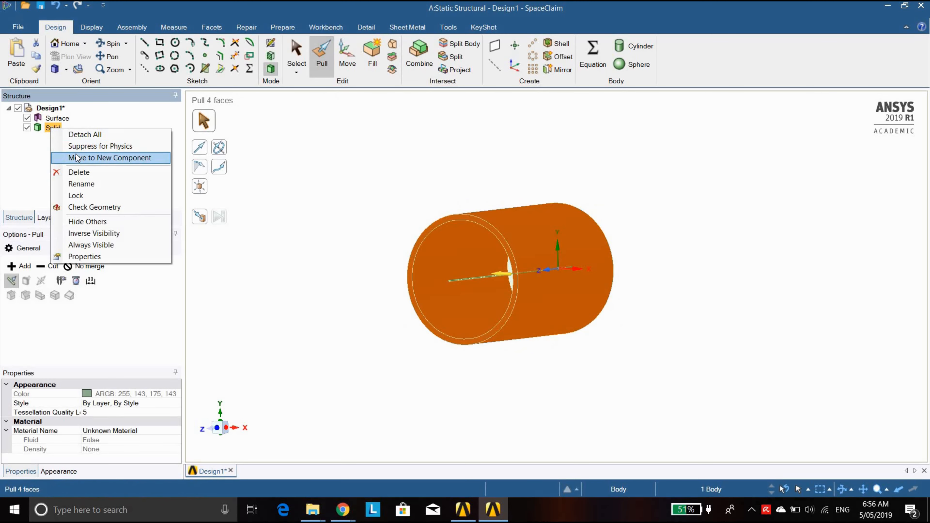
left_click(75, 155)
type("pipe")
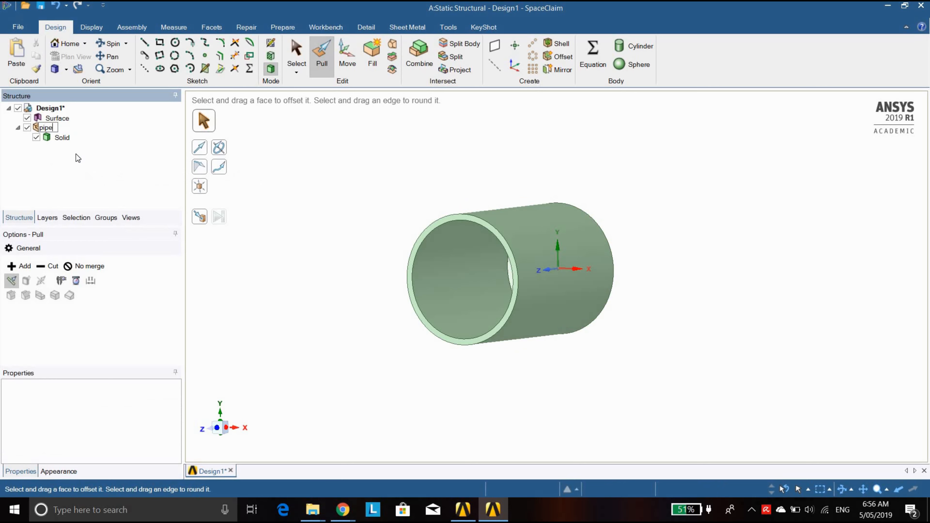
key("Return")
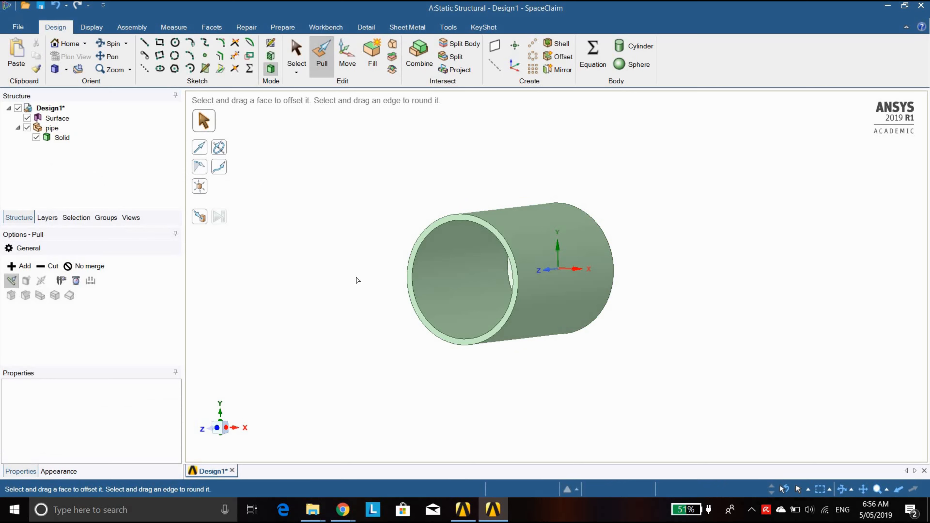
Pull the inner circular surface 20 mm along Z to form a separate solid inside the pipe.
left_click(514, 284)
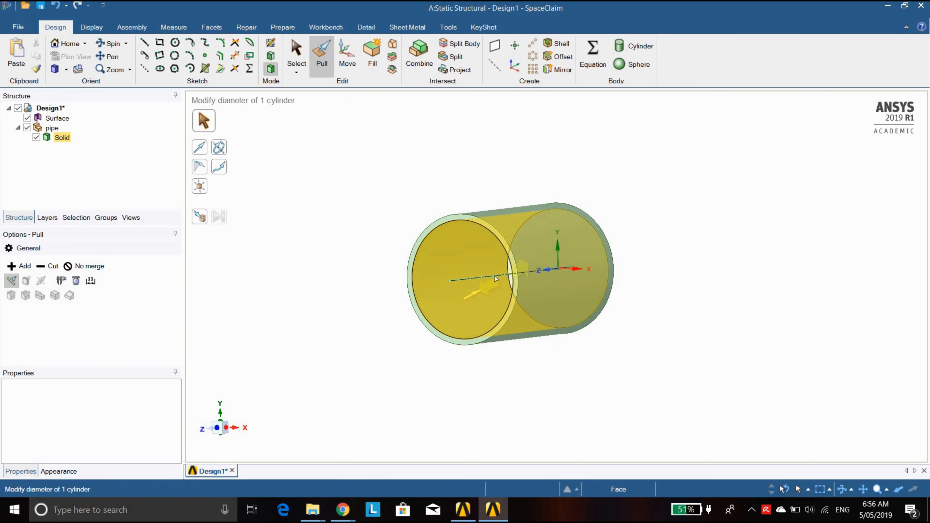
middle_click_drag(401, 287, 415, 296)
left_click(416, 297)
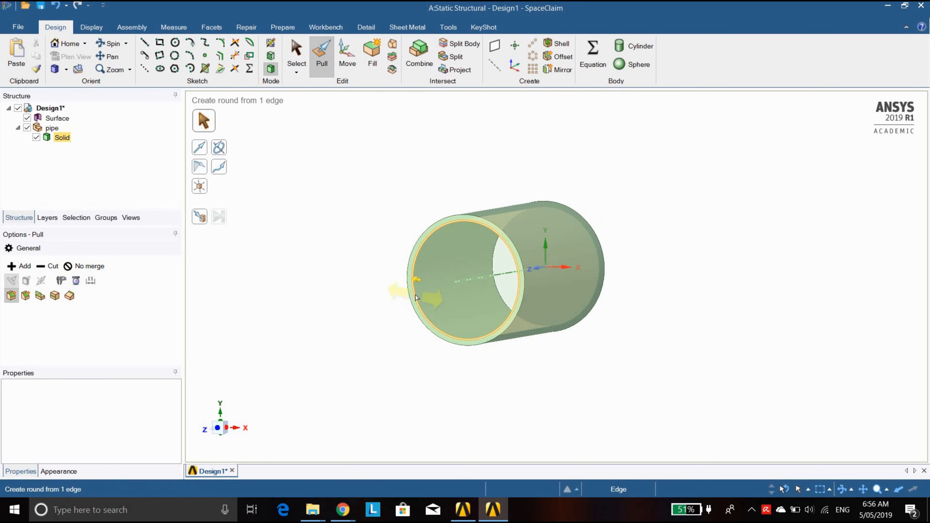
left_click(377, 240)
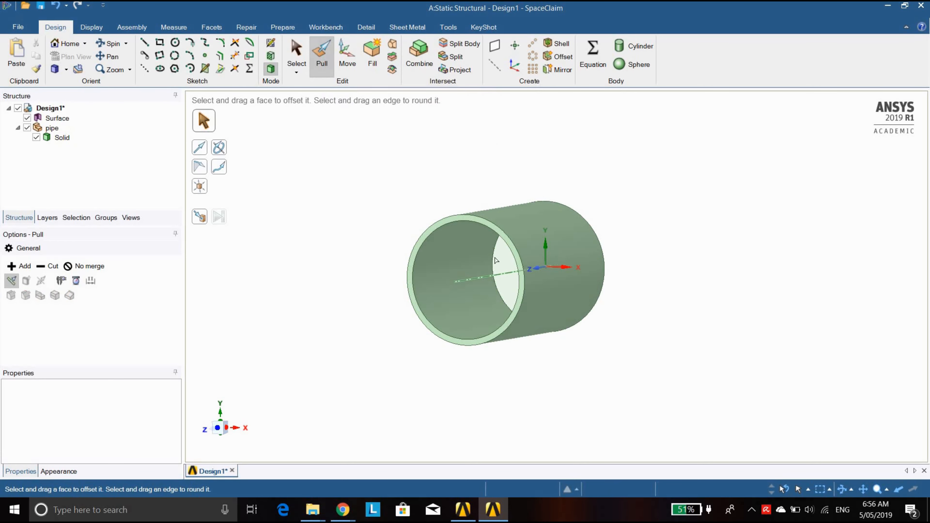
left_click(510, 266)
left_click_drag(509, 267, 455, 266)
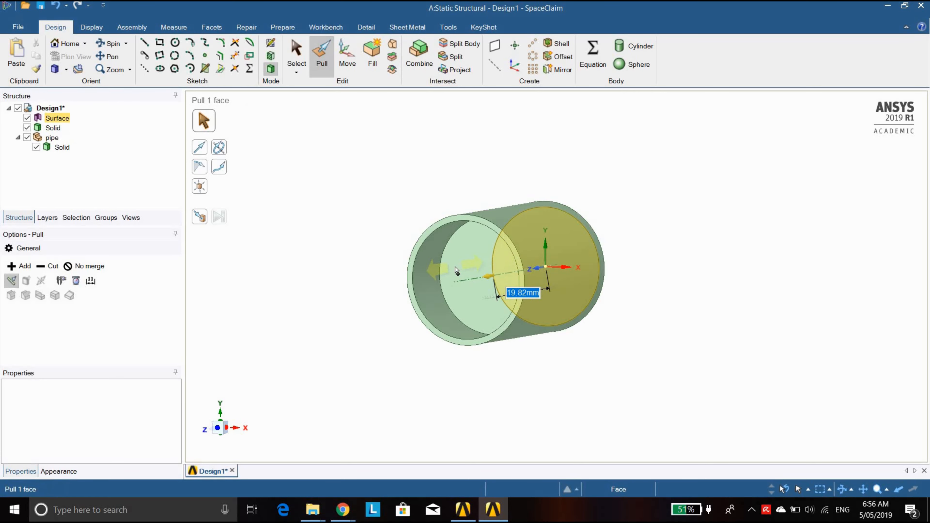
type("20")
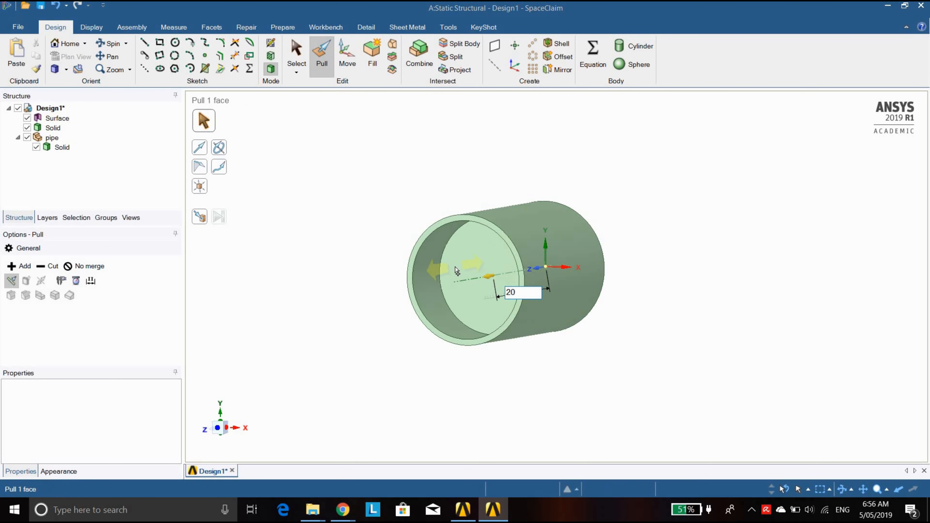
key("Return")
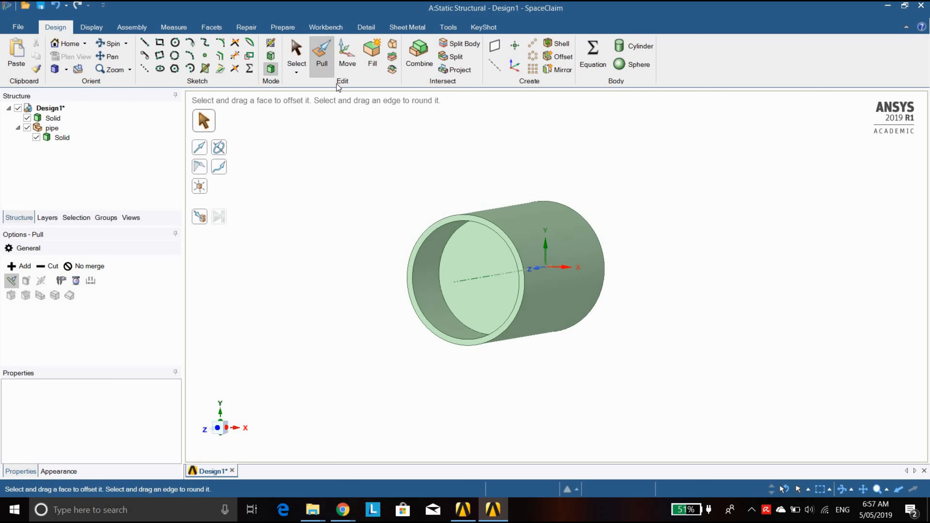
Sketch a rectangle about 12 mm wide and 10 mm high, centred on the origin, on the inner solid's end face.
left_click(210, 433)
left_click(492, 312)
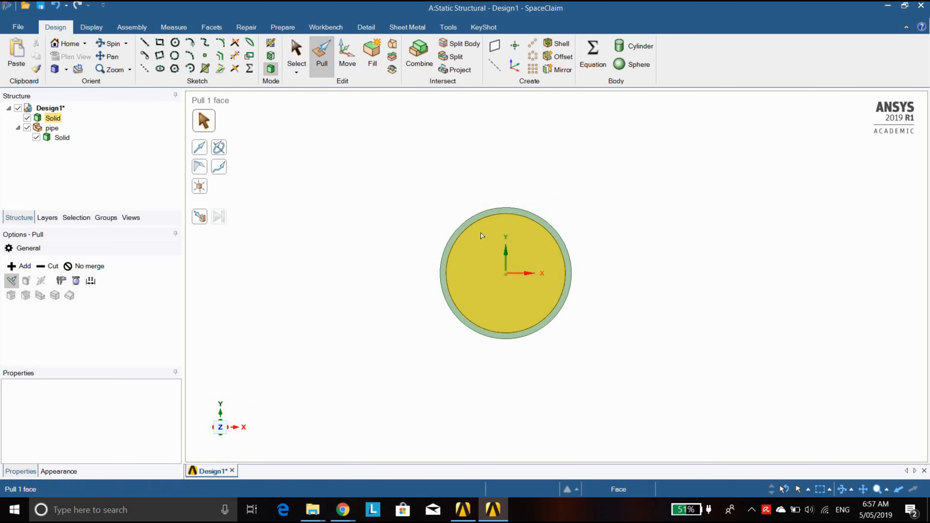
key("Escape")
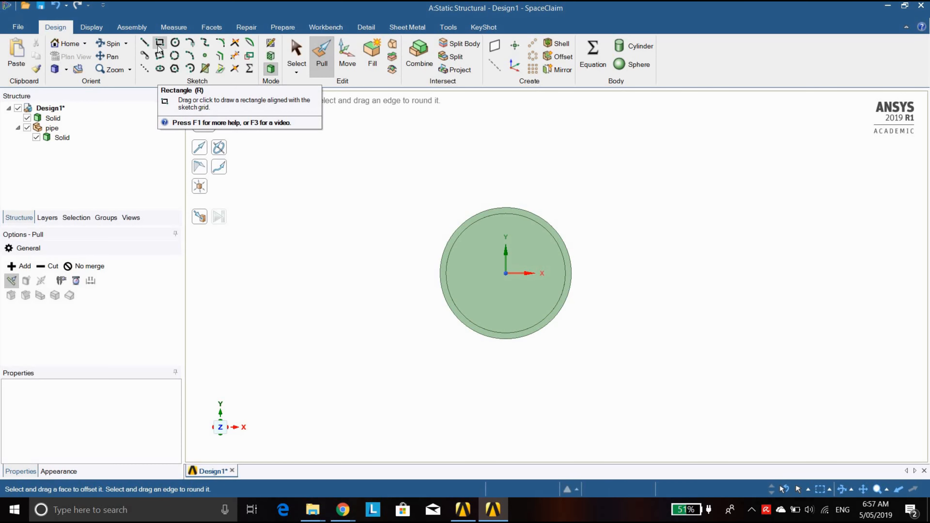
left_click(160, 43)
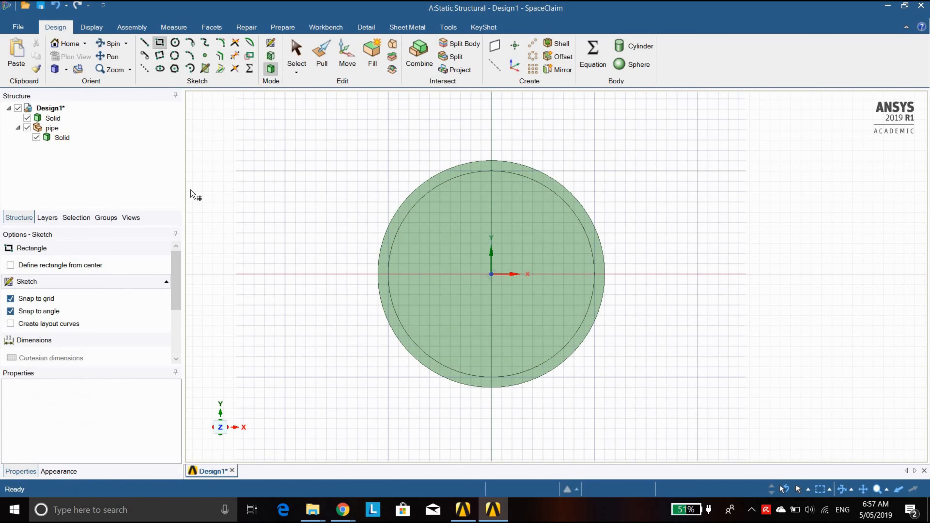
left_click(473, 262)
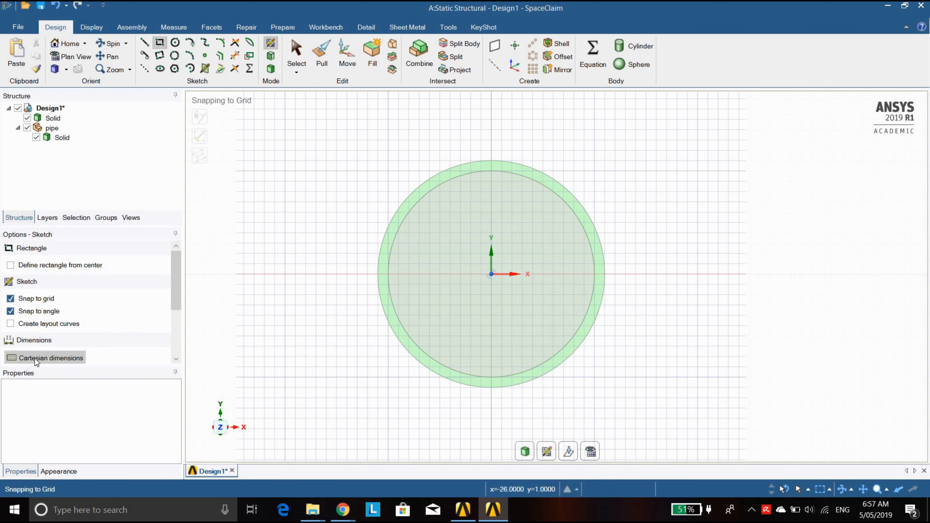
scroll(35, 358, "down", 3)
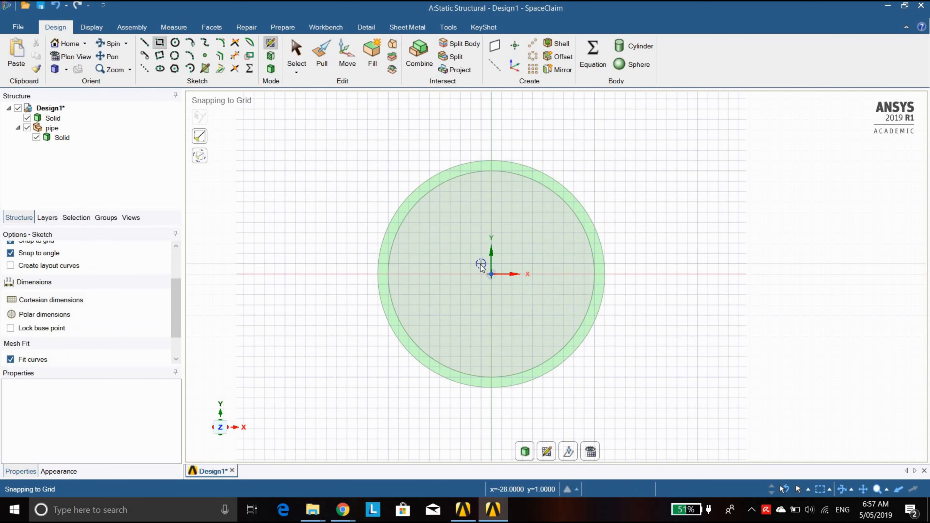
left_click(491, 273)
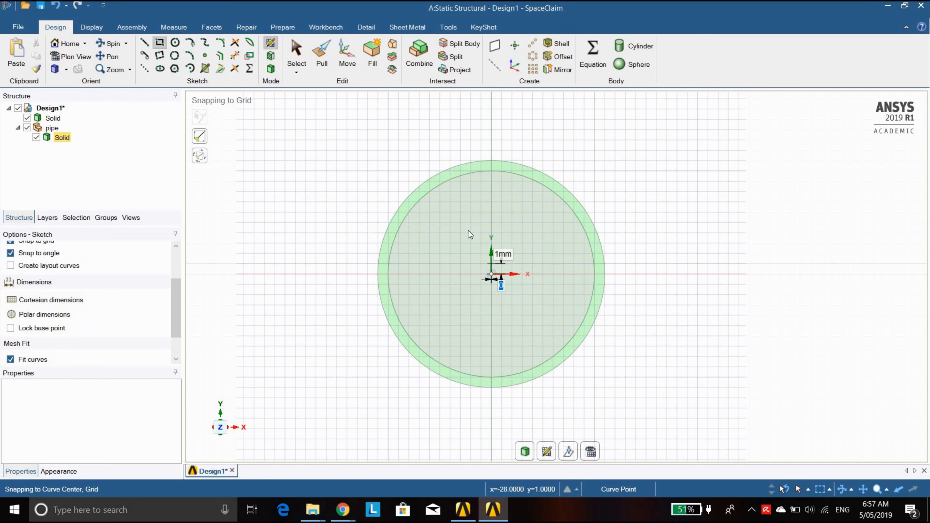
left_click(430, 222)
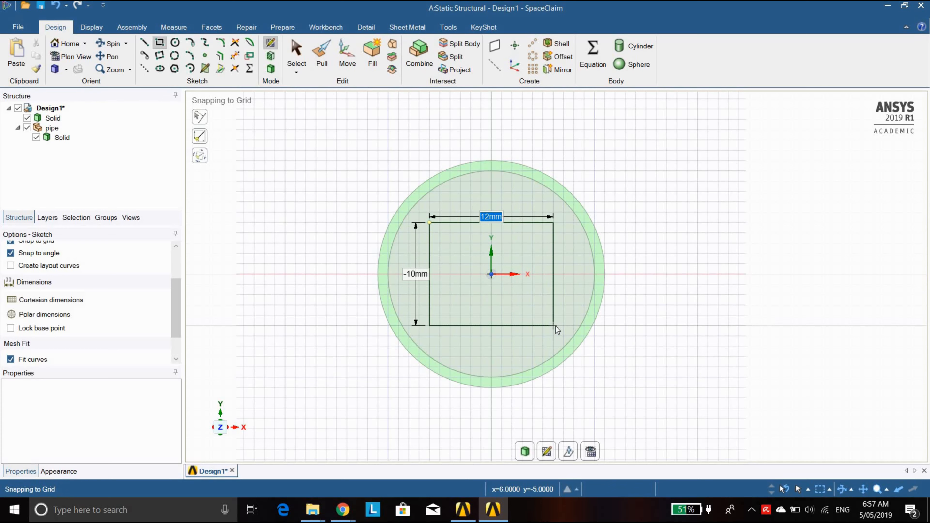
left_click(555, 326)
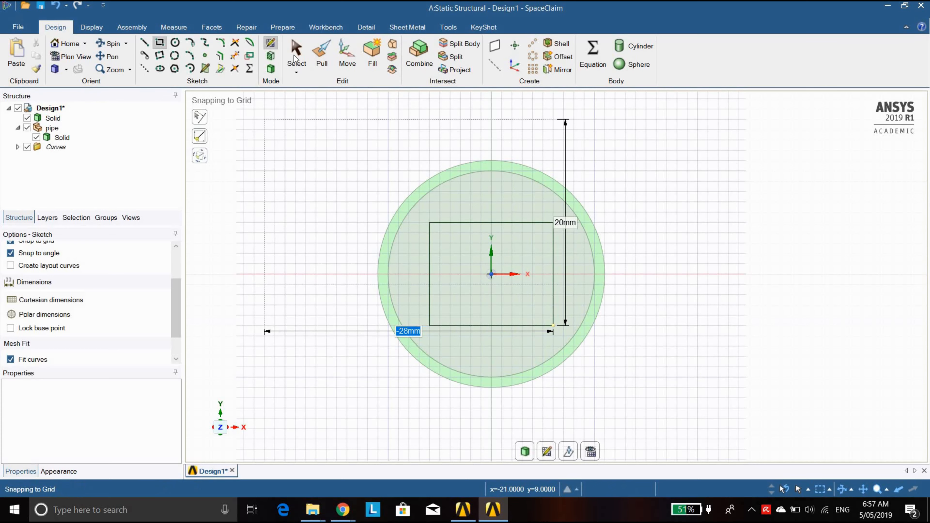
Pull the rectangular face about 47 mm back along the axis to cut a rectangular hole through the inner solid.
left_click(322, 55)
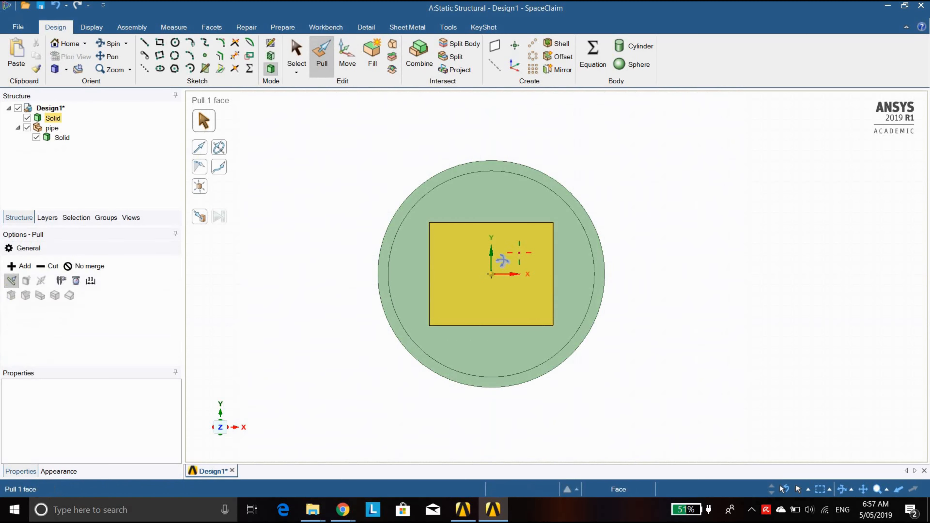
middle_click_drag(503, 261, 460, 282)
left_click(78, 279)
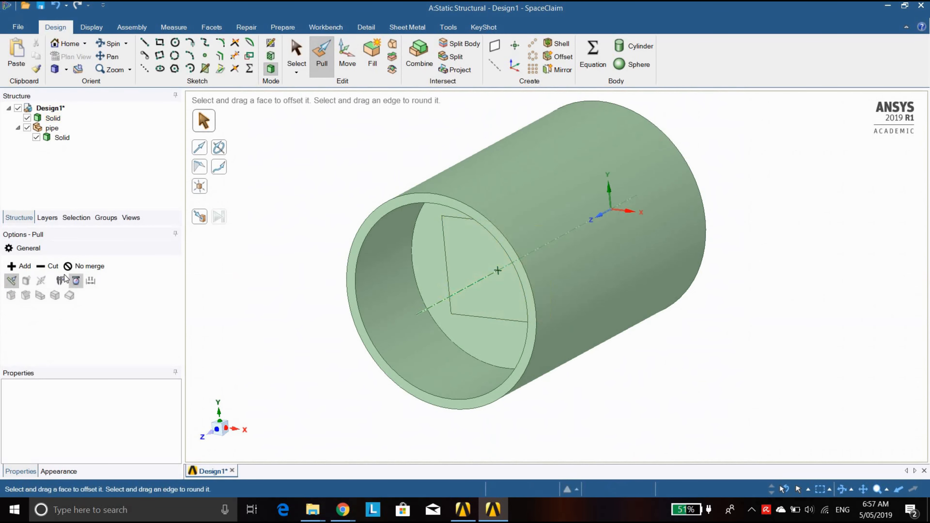
left_click(522, 264)
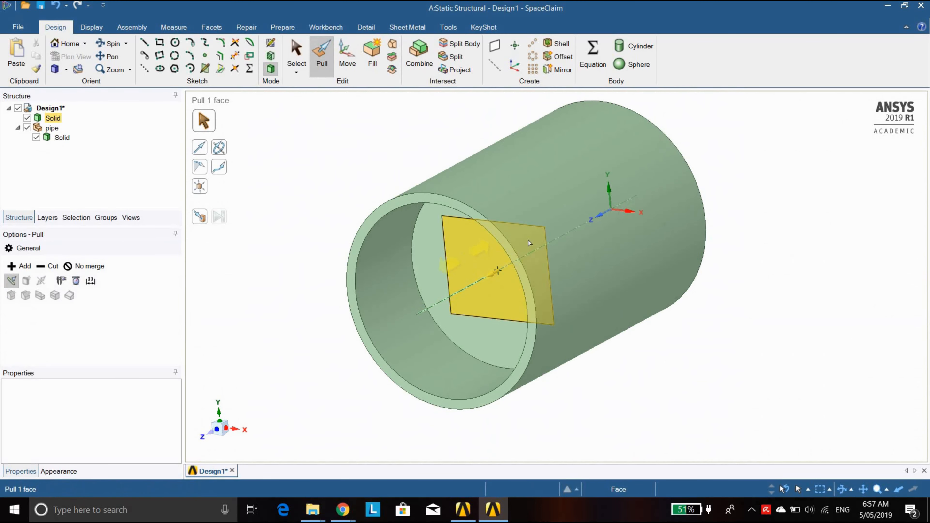
left_click_drag(528, 243, 778, 204)
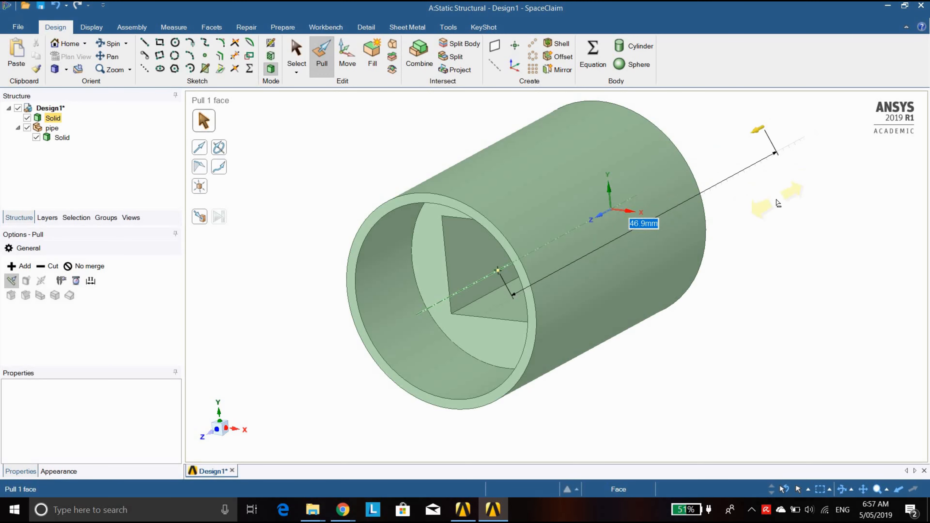
key("Escape")
middle_click_drag(317, 321, 454, 322)
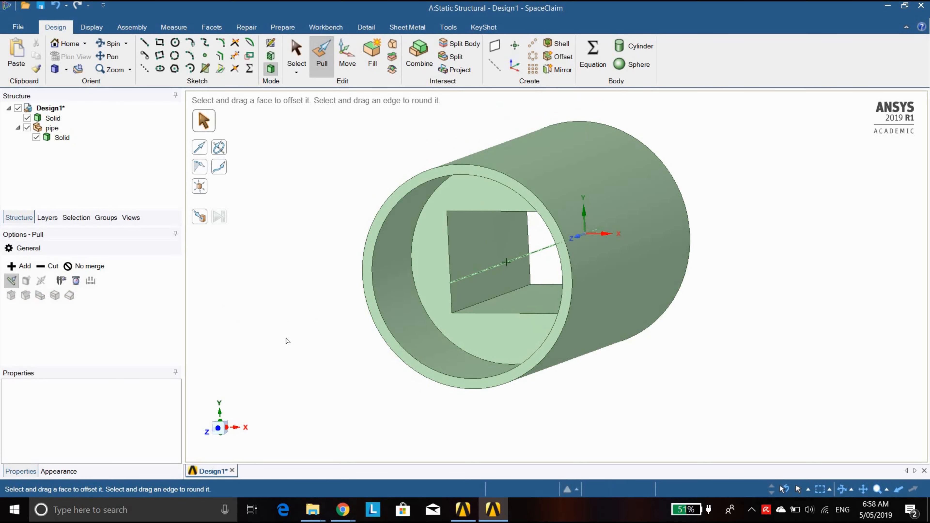
mouse_move(246, 326)
middle_mouse_down()
mouse_move(253, 270)
mouse_move(250, 332)
mouse_move(278, 323)
mouse_move(317, 336)
mouse_move(265, 287)
mouse_move(251, 308)
mouse_move(255, 332)
middle_mouse_up()
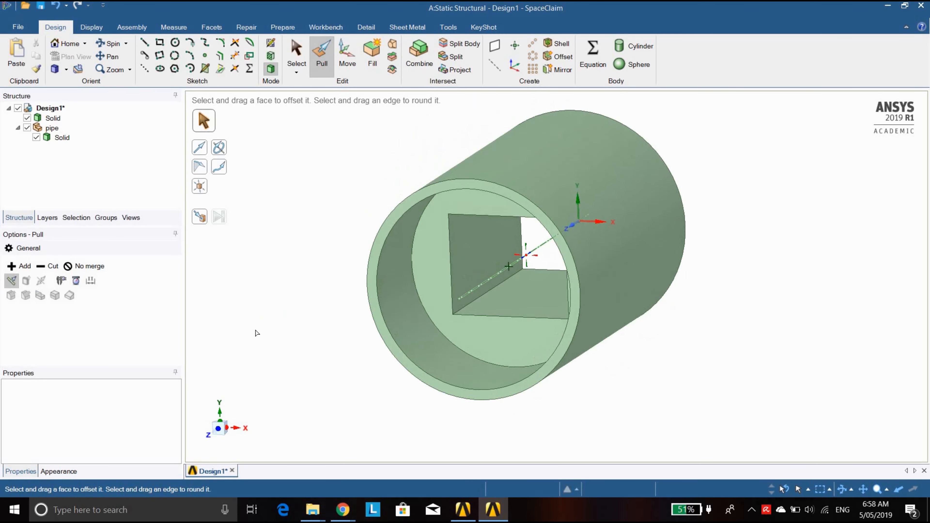
Round the four lengthwise corner edges of the rectangular hole with a 1 mm radius.
left_click(483, 298)
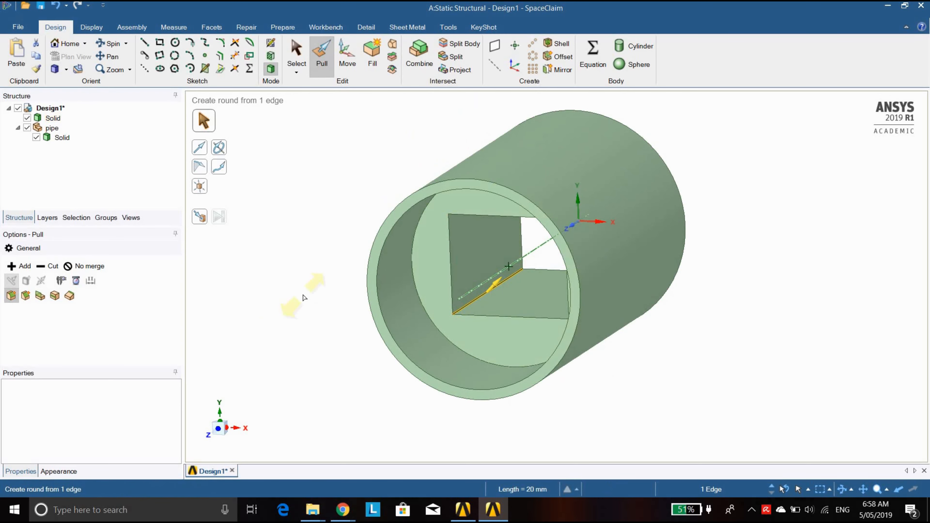
middle_click_drag(290, 304, 286, 245)
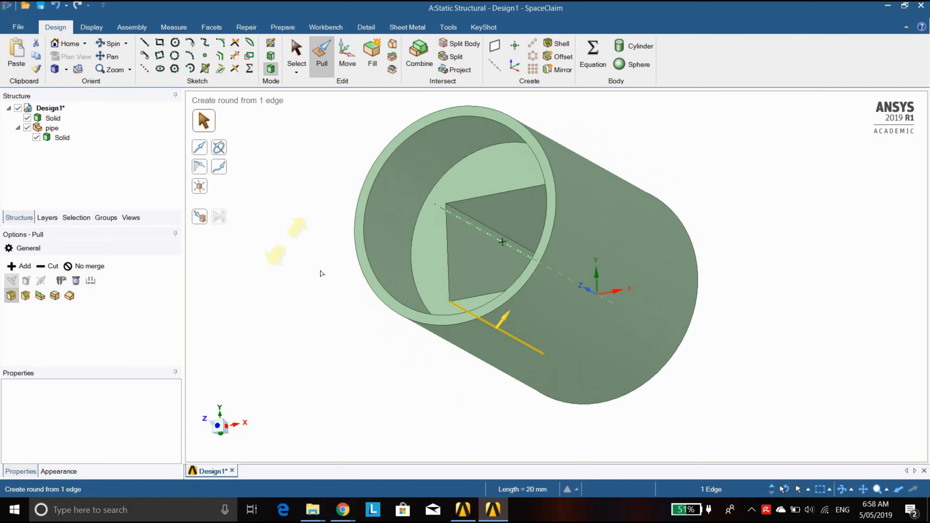
left_click(478, 222, "ctrl")
middle_click_drag(307, 355, 388, 388)
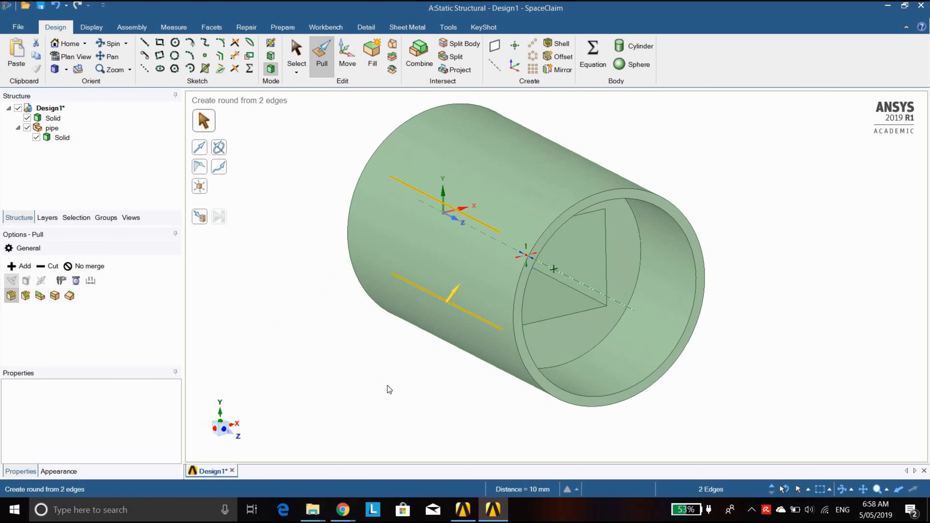
left_click(573, 292, "ctrl")
middle_click_drag(572, 291, 576, 268)
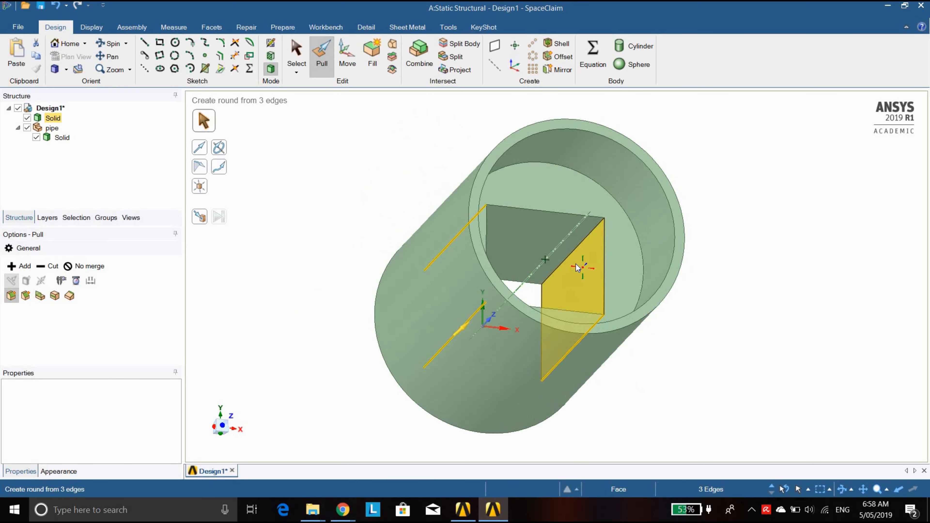
left_click(583, 244, "ctrl")
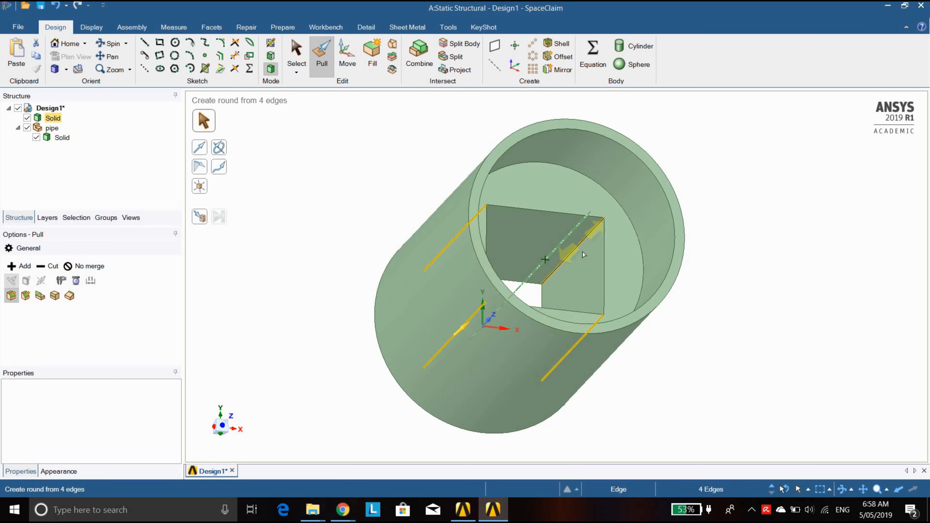
middle_click_drag(567, 298, 501, 362)
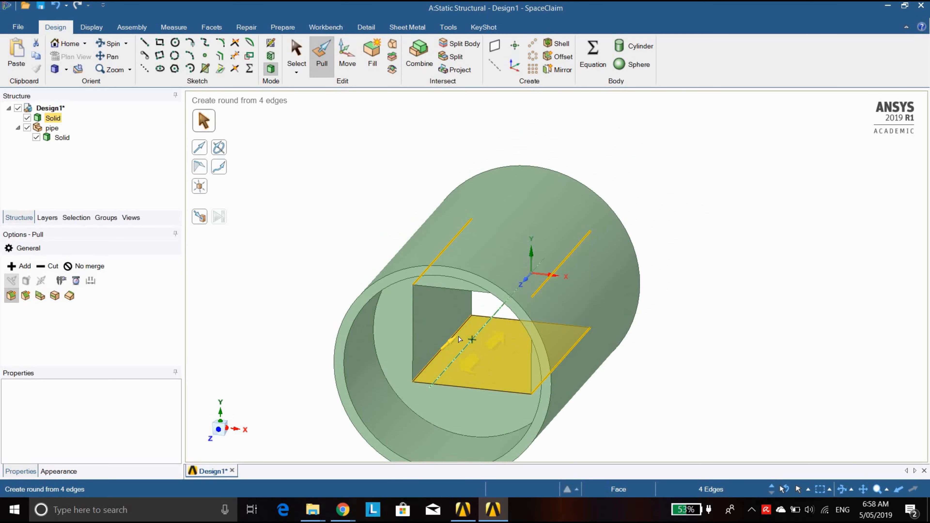
left_click(15, 298)
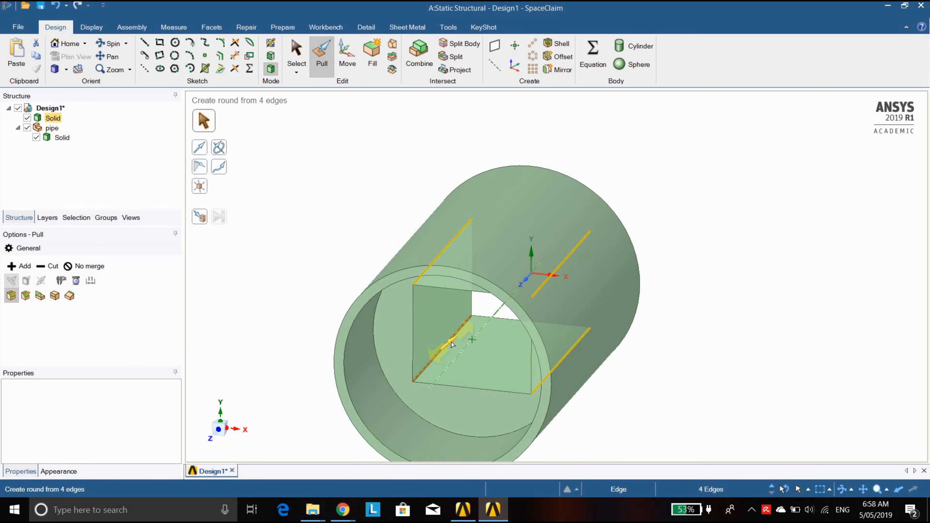
left_click_drag(456, 343, 460, 342)
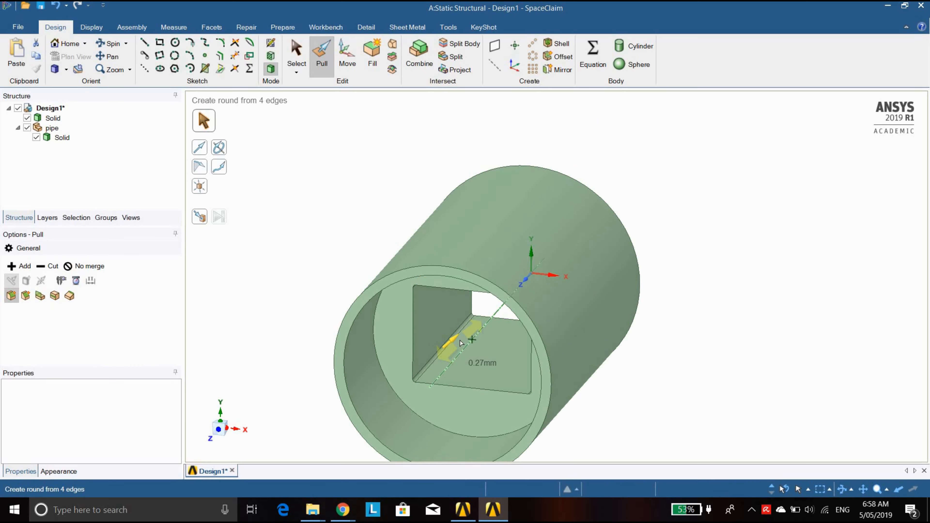
type("1")
key("Return")
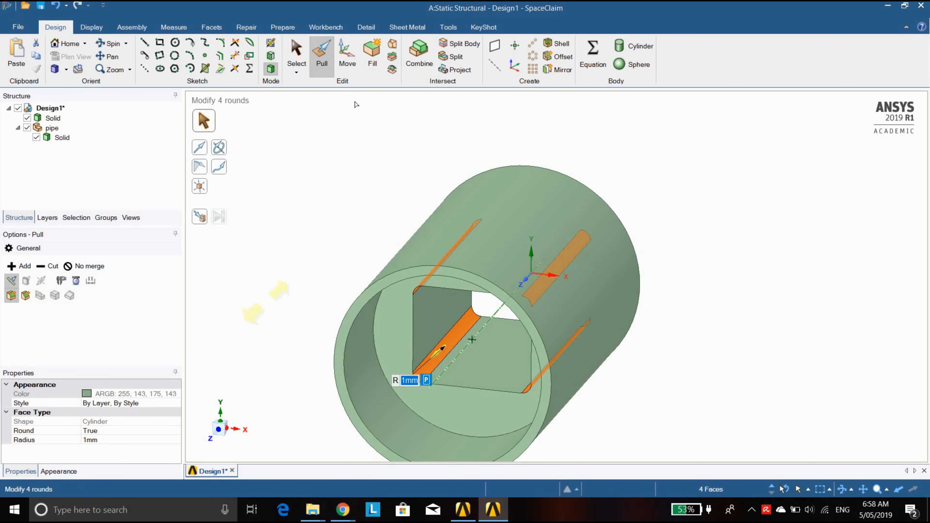
left_click(297, 52)
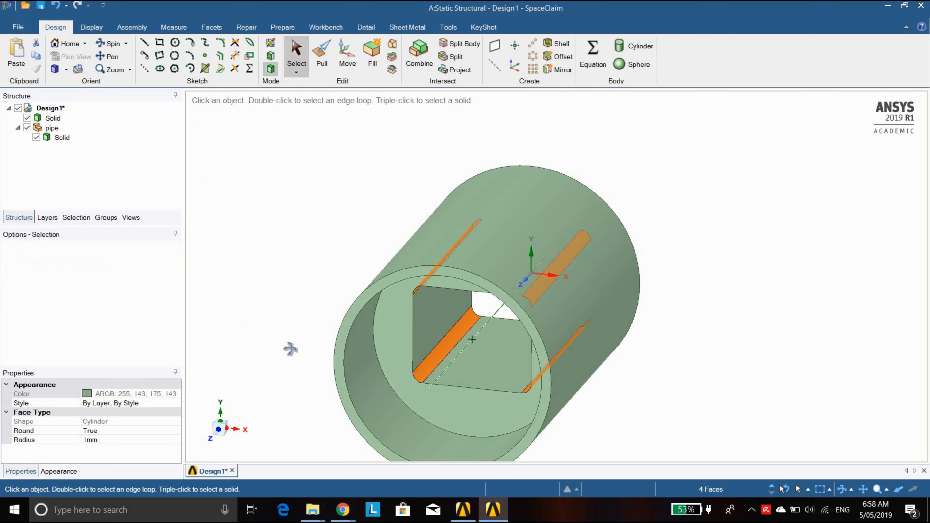
middle_click_drag(290, 338, 291, 292)
left_click(289, 253)
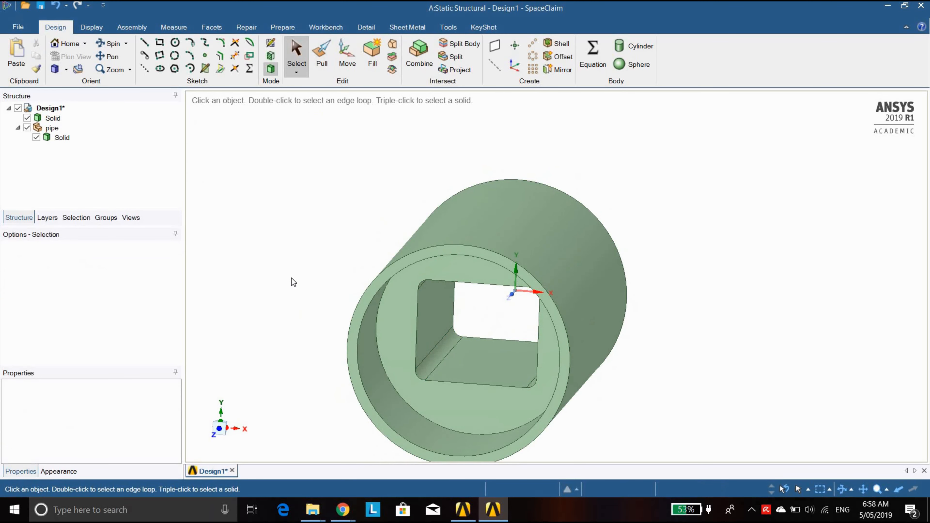
Rename the inner solid as insert.
left_click(52, 119)
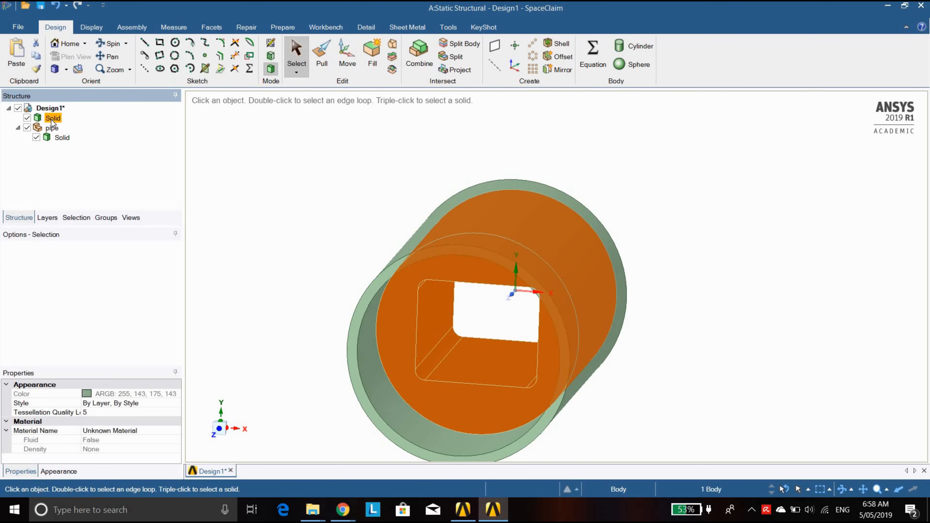
right_click(52, 121)
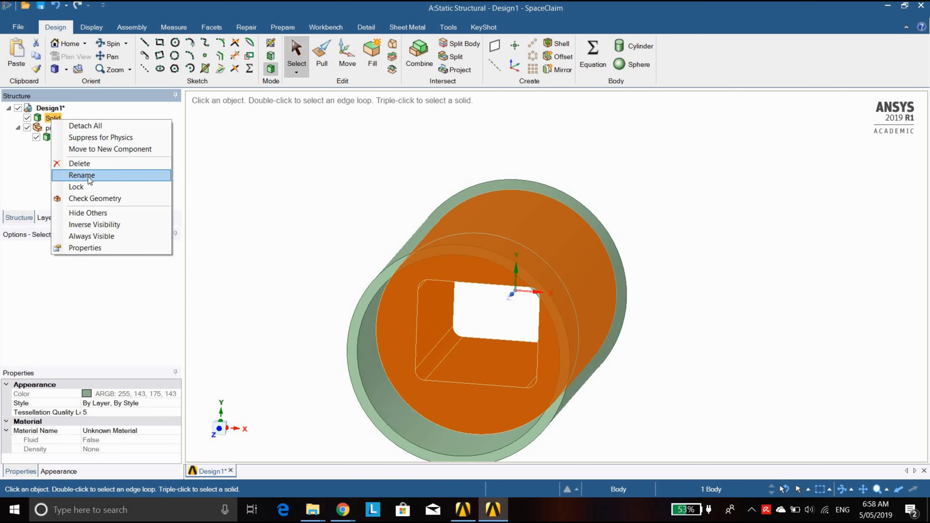
left_click(87, 176)
type("in")
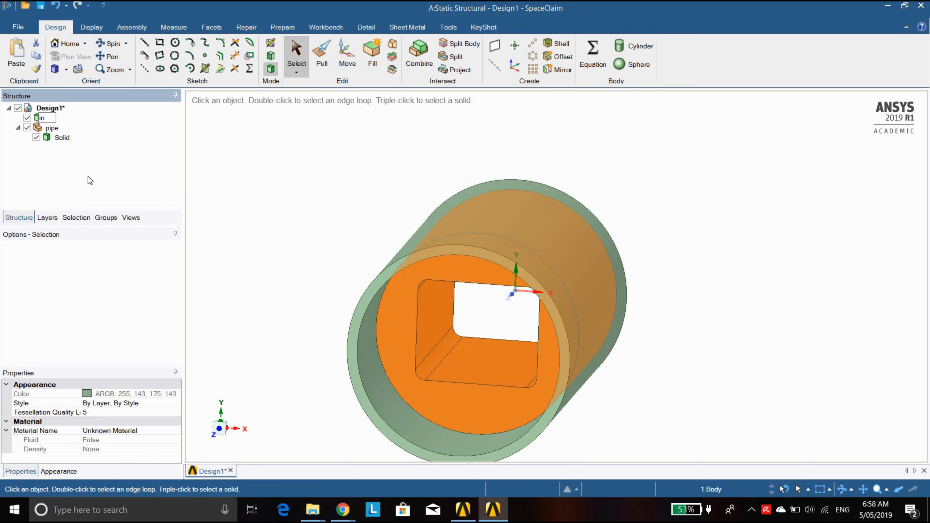
type("sert")
key("Return")
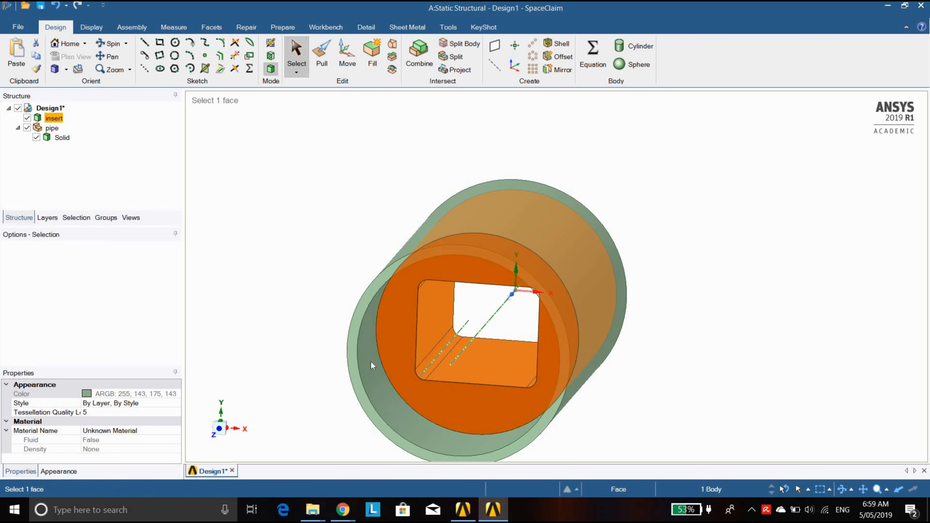
Hide the pipe component to expose the insert and dismiss the physics suppression tip.
left_click(27, 128)
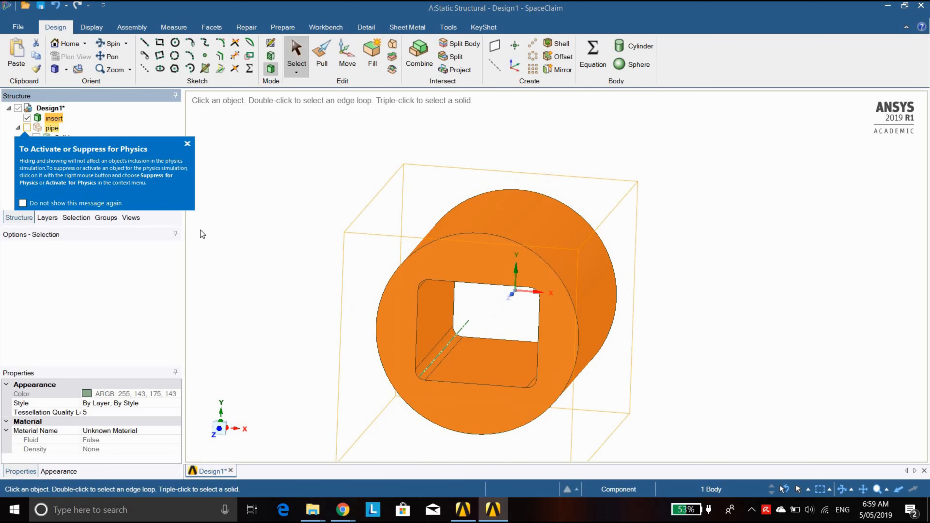
left_click(580, 256)
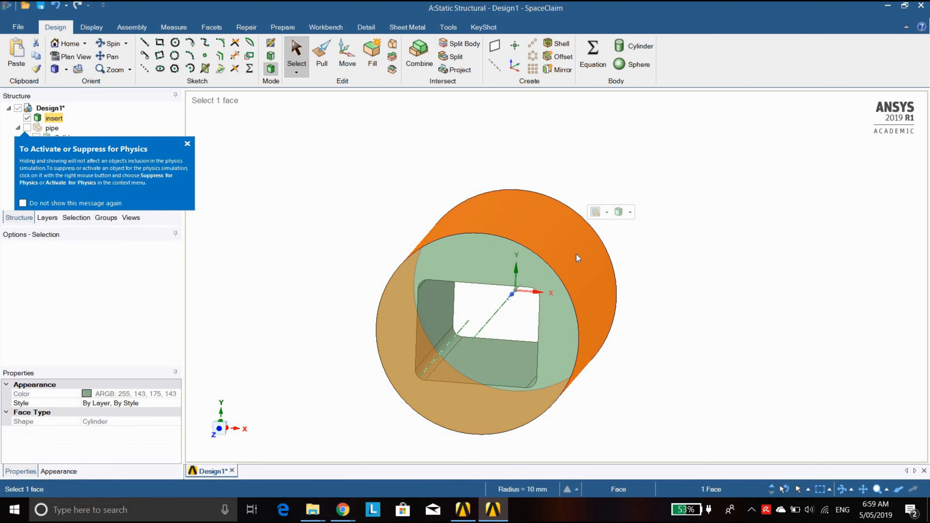
left_click(187, 144)
Pull the insert's outer cylindrical face to a radius of 10.1 mm.
left_click(54, 118)
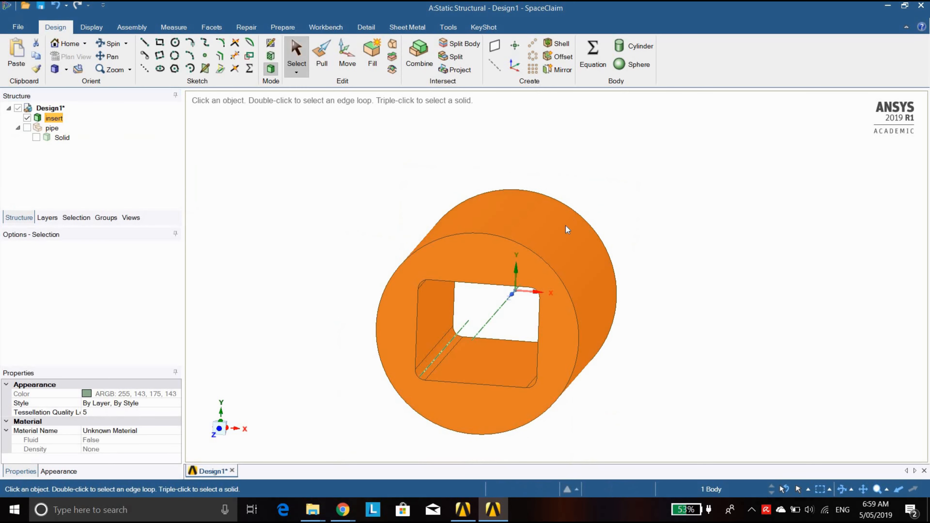
left_click(564, 235)
middle_click_drag(635, 347, 604, 334)
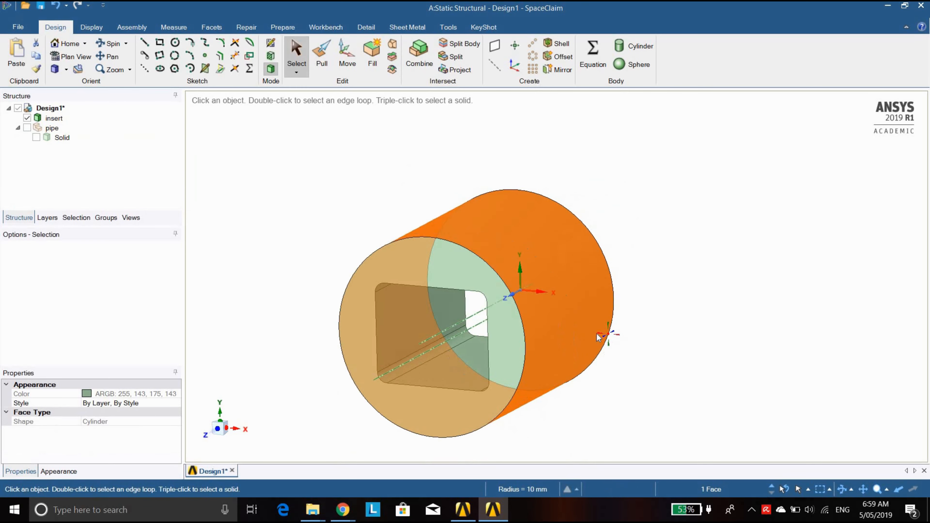
left_click(321, 53)
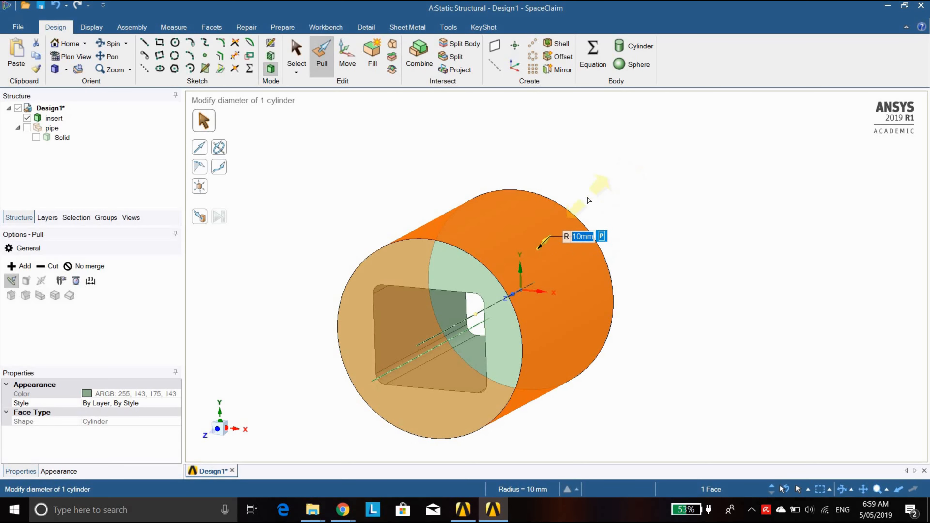
type("10.1")
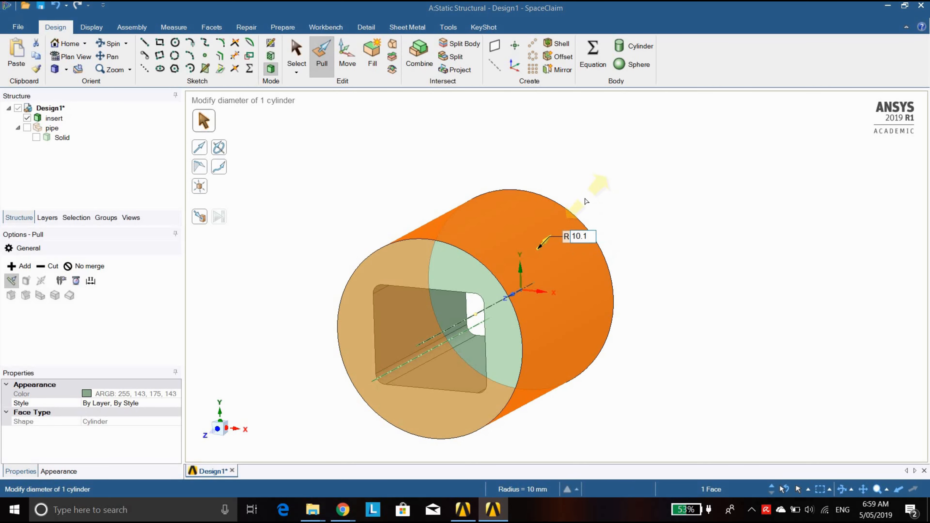
key("Return")
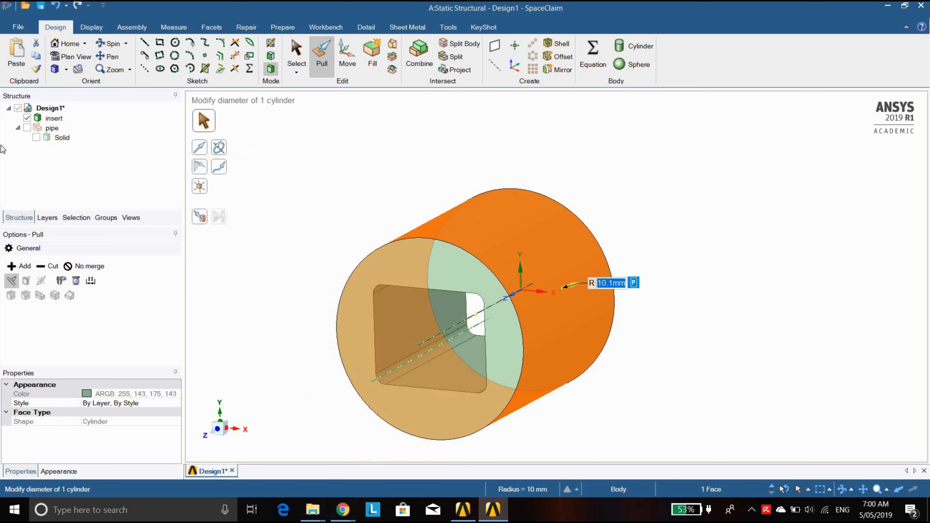
Show the pipe component again and examine the interference between the insert and the pipe wall up close.
left_click(26, 128)
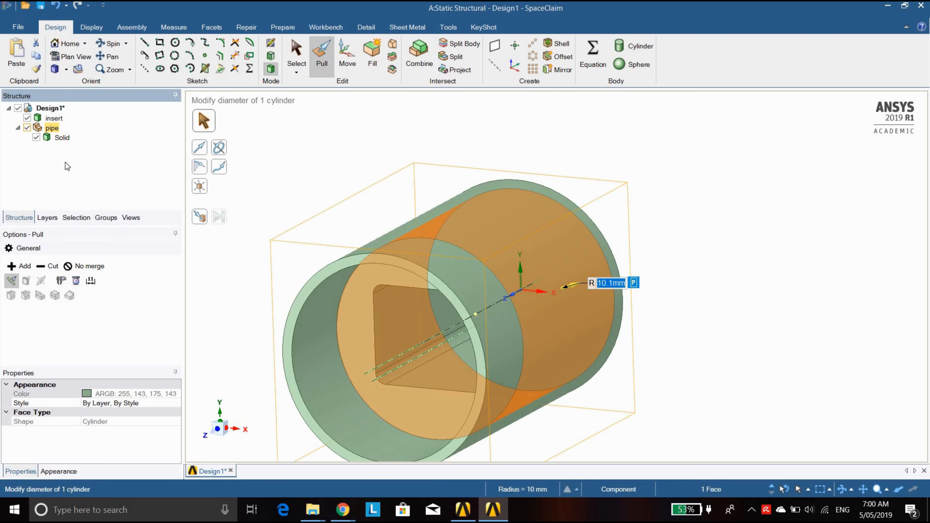
middle_click_drag(635, 291, 458, 337)
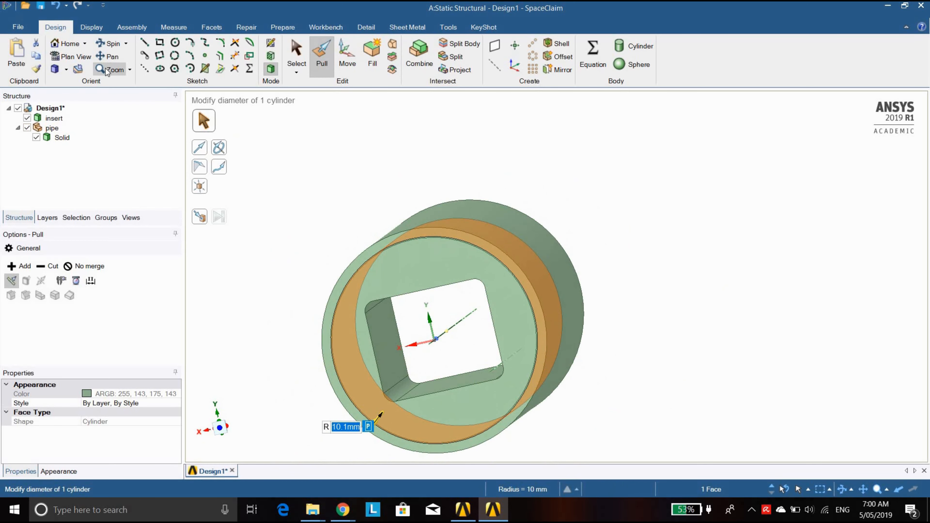
left_click(129, 70)
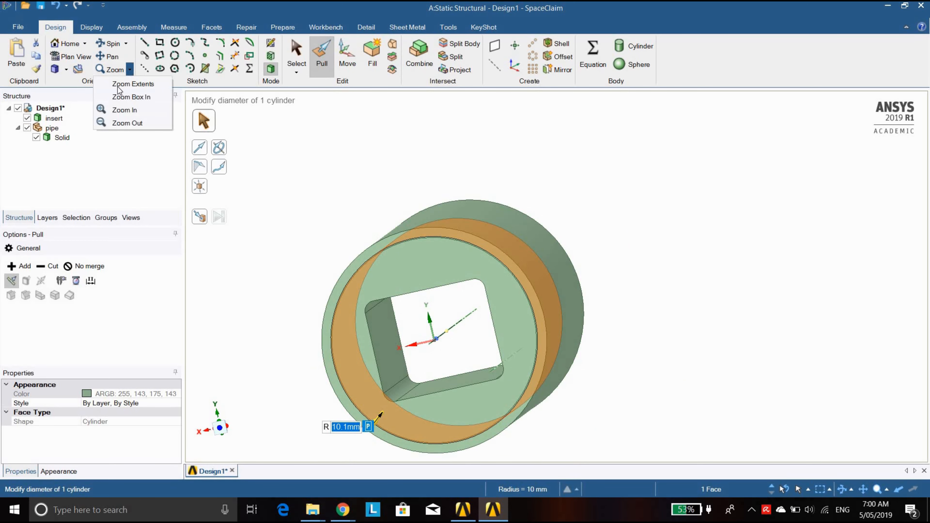
left_click(117, 110)
scroll(464, 266, "up", 5)
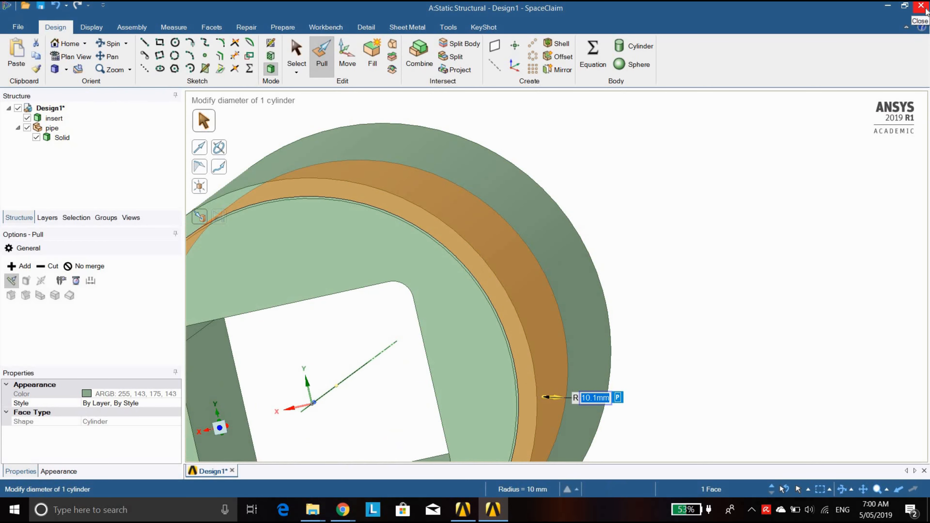
Close SpaceClaim and open the Static Structural model from Workbench in a maximized Mechanical window, checking the imported insert and pipe.
left_click(924, 10)
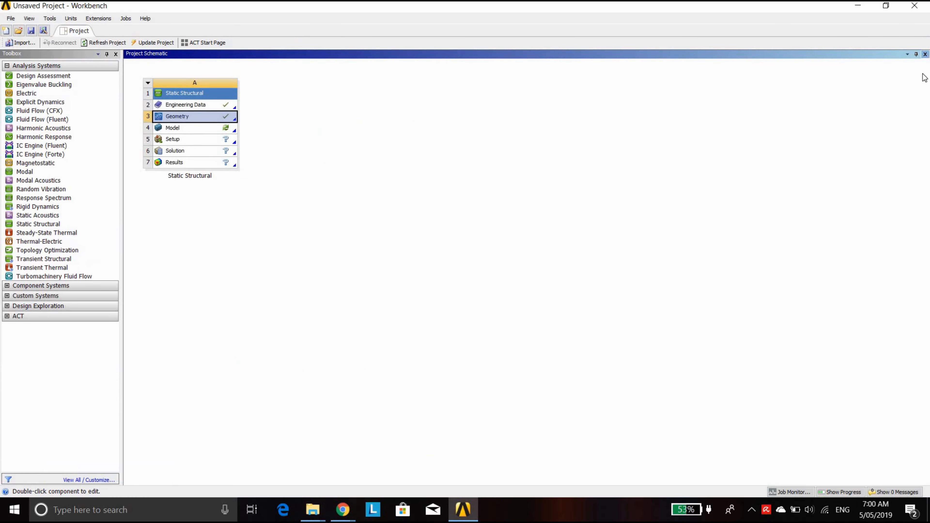
double_click(203, 132)
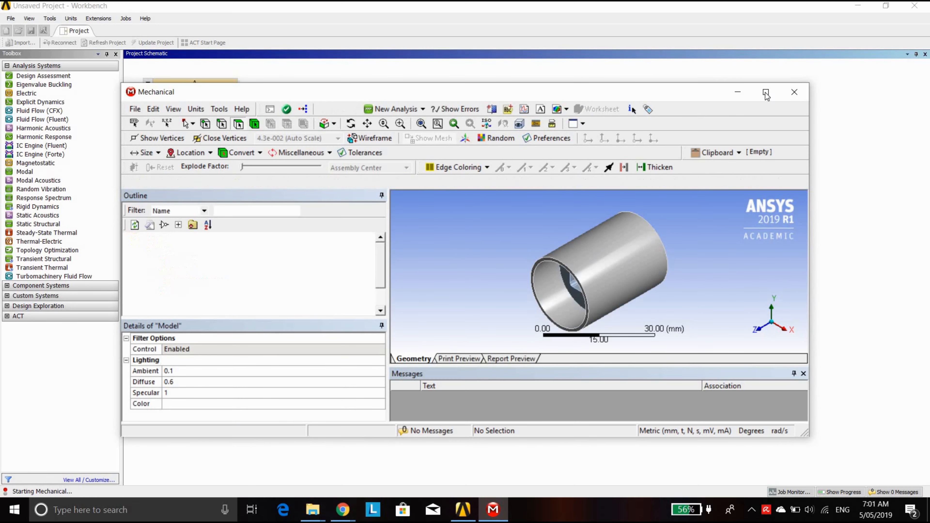
left_click(766, 92)
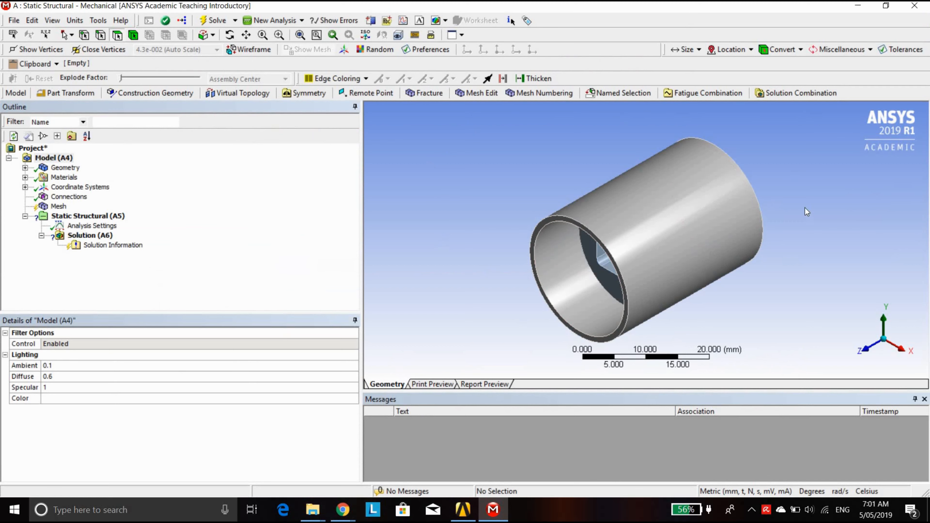
middle_click_drag(805, 212, 645, 272)
scroll(662, 262, "down", 3)
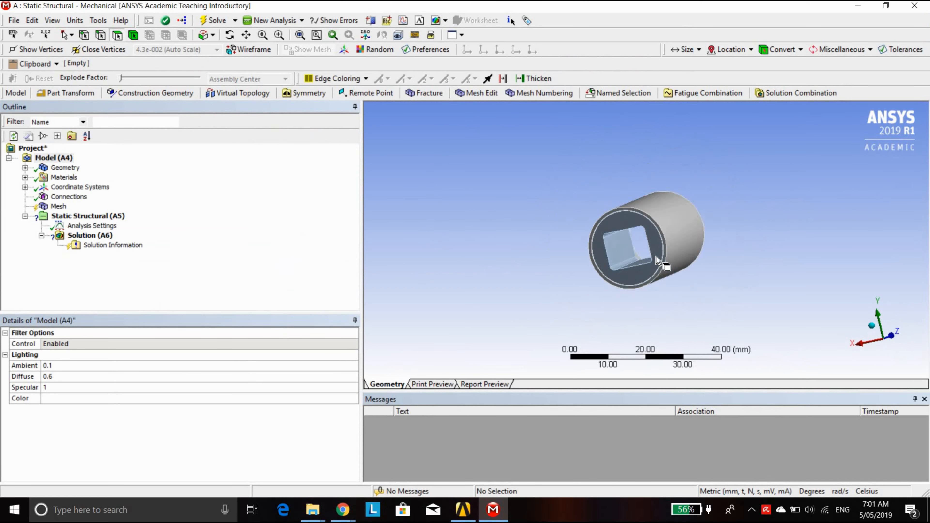
scroll(735, 201, "up", 6)
scroll(727, 235, "up", 3)
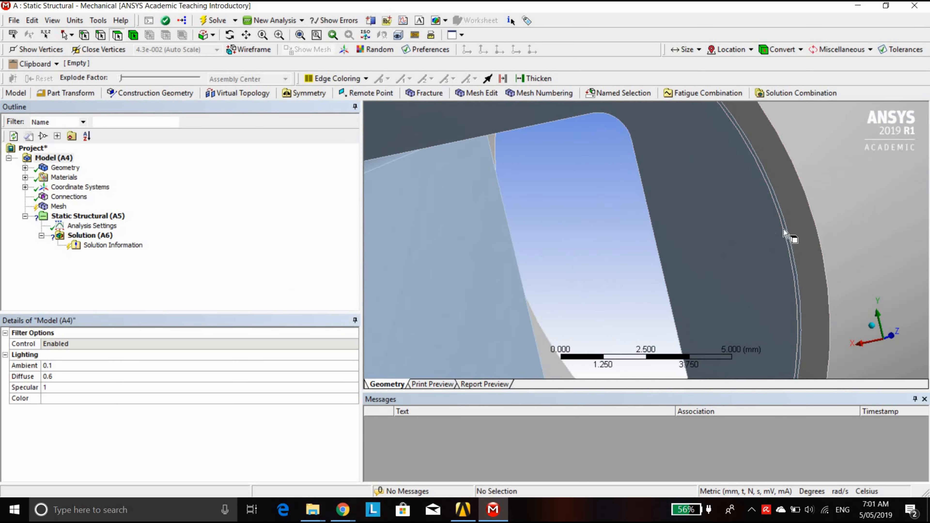
scroll(768, 220, "down", 5)
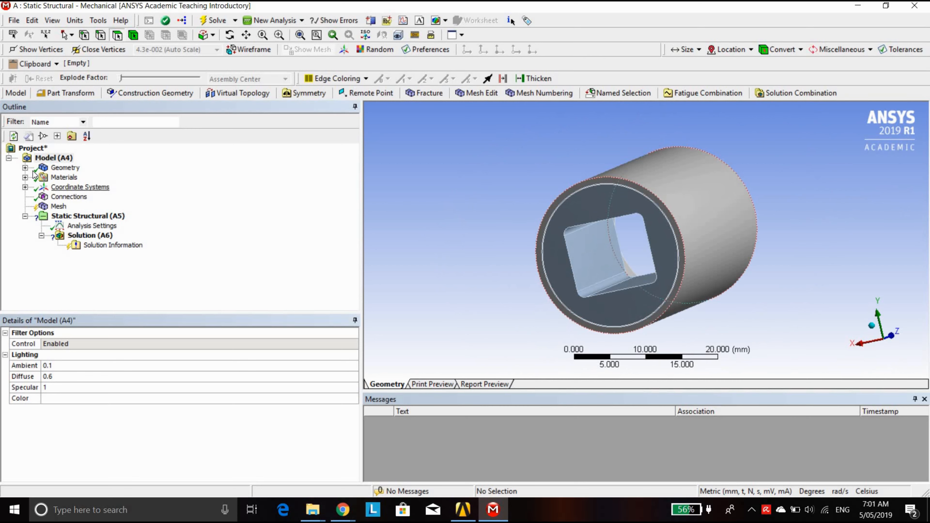
Assign the material Polyethylene, high density (HDPE) to the insert body.
left_click(24, 168)
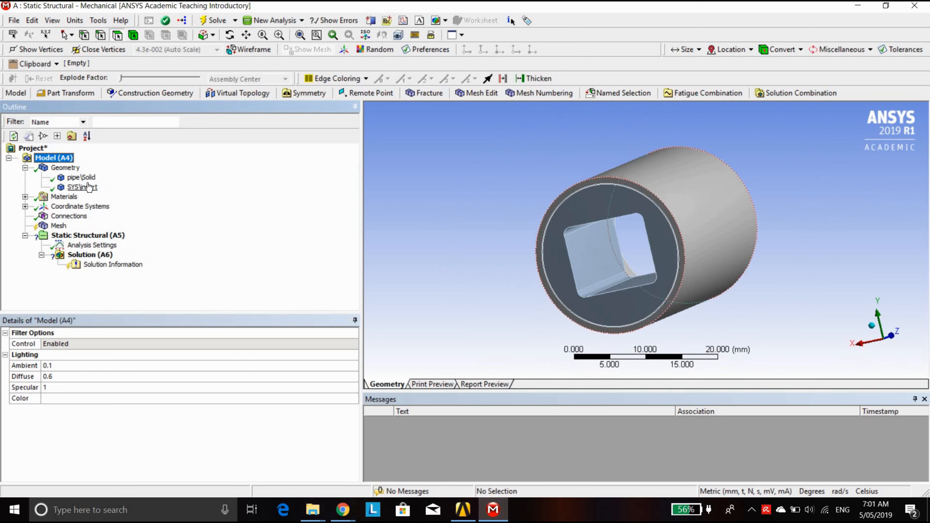
left_click(79, 177)
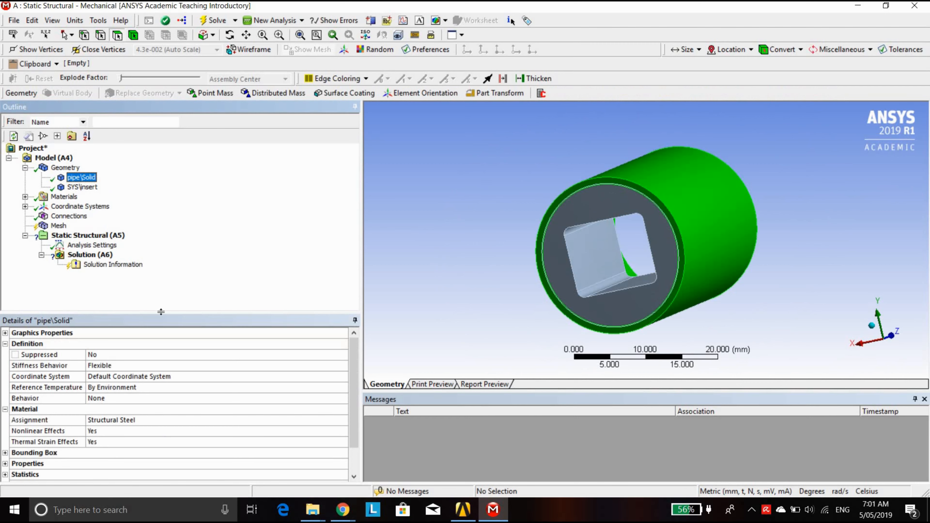
left_click(82, 187)
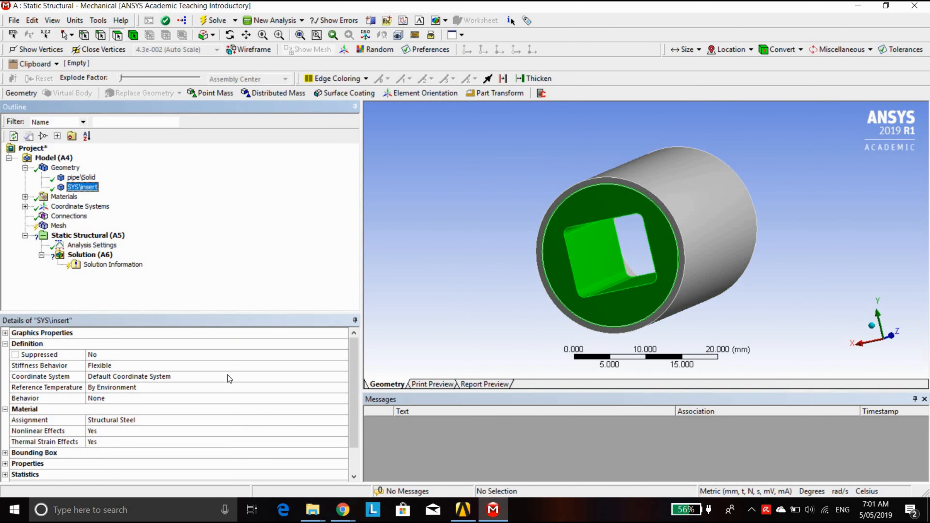
left_click(335, 417)
left_click(343, 420)
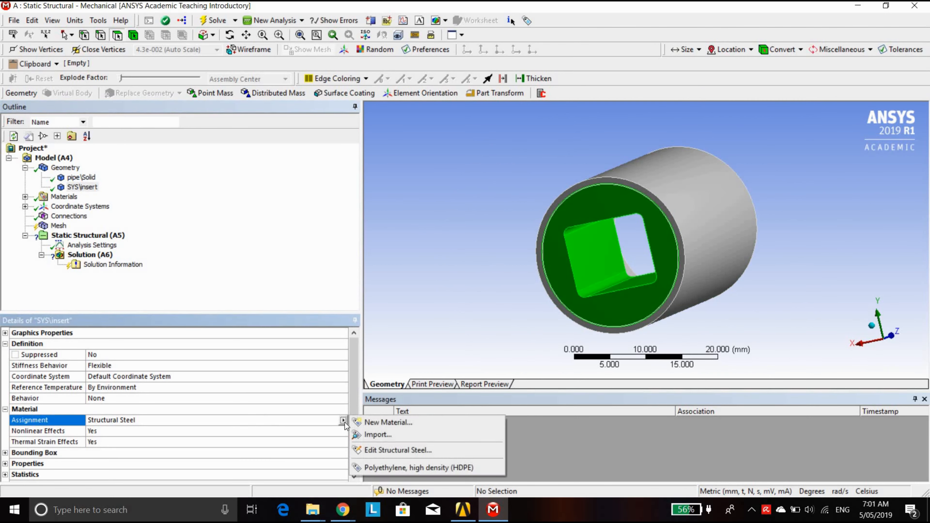
left_click(383, 470)
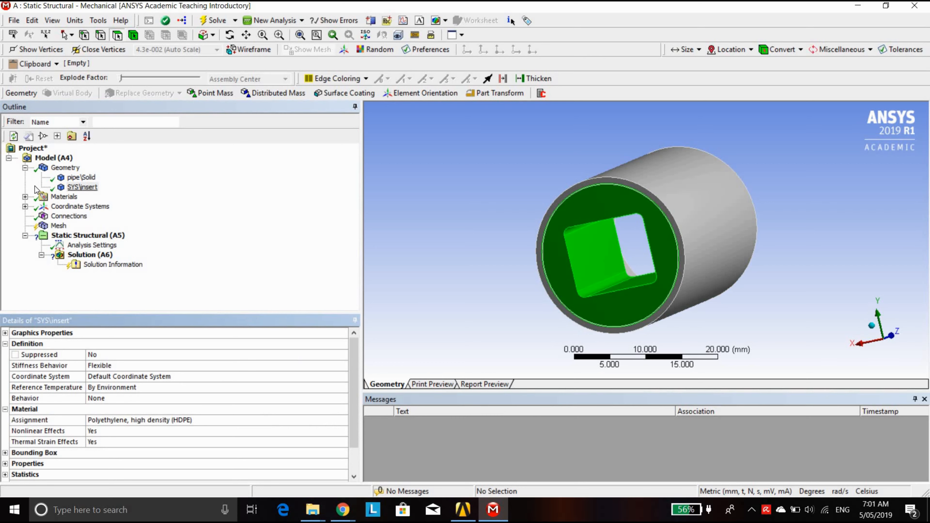
Create a Frictional contact between the insert's outer cylindrical face and the pipe's inner cylindrical face.
left_click(69, 216)
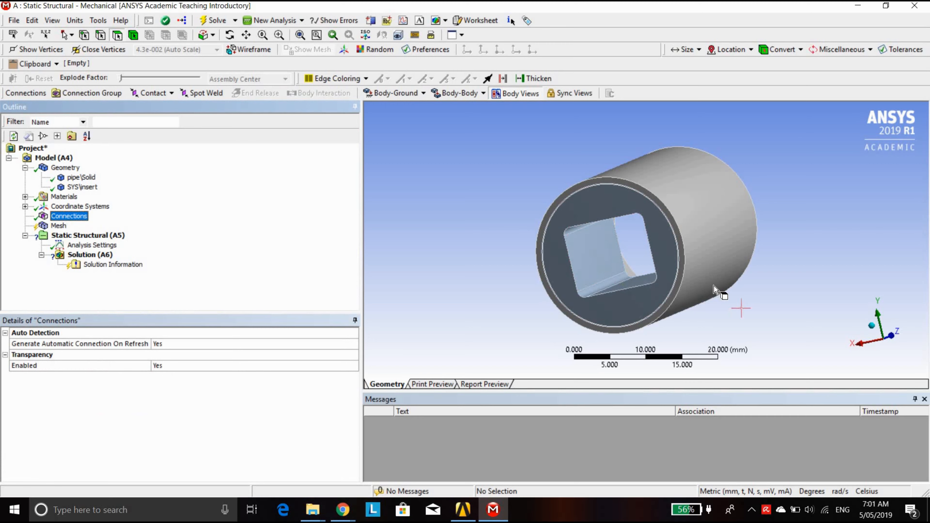
mouse_move(699, 262)
middle_mouse_down()
mouse_move(678, 259)
mouse_move(686, 251)
middle_mouse_up()
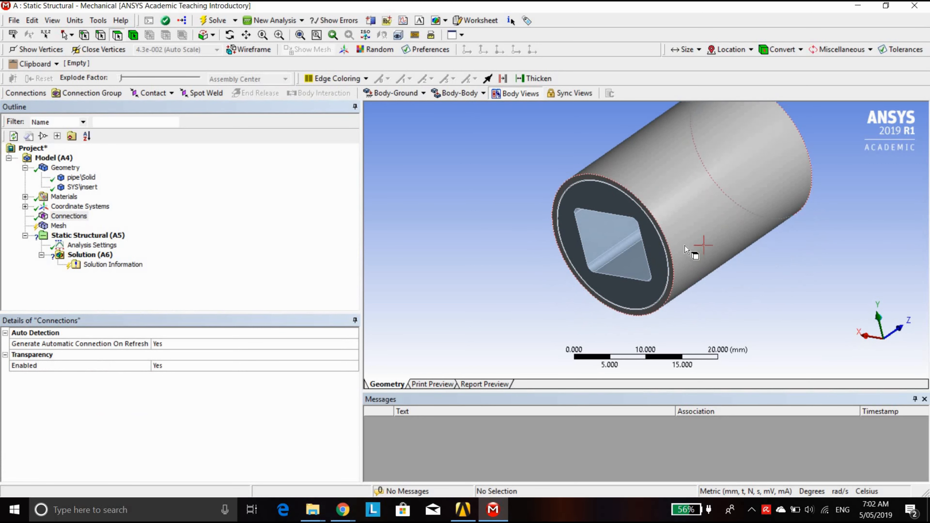
left_click(685, 251)
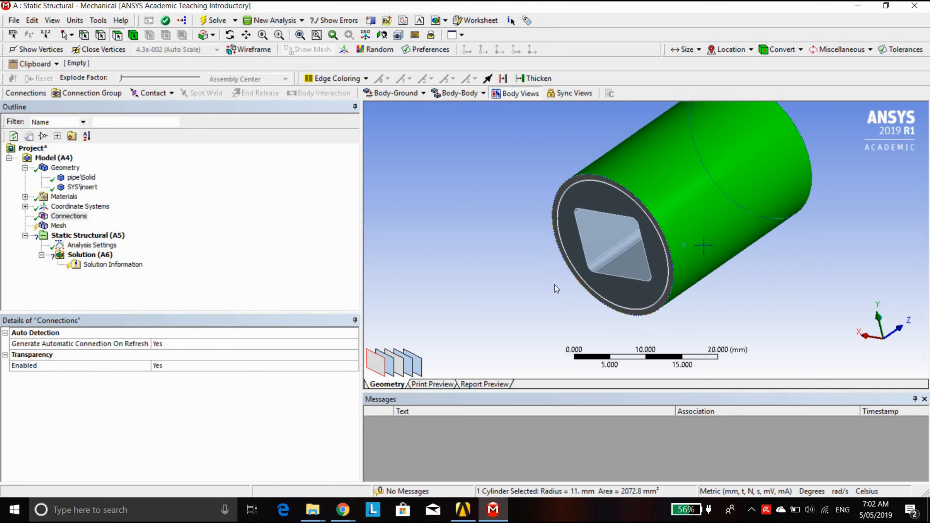
left_click(391, 371)
scroll(676, 274, "down", 2)
scroll(678, 270, "up", 7)
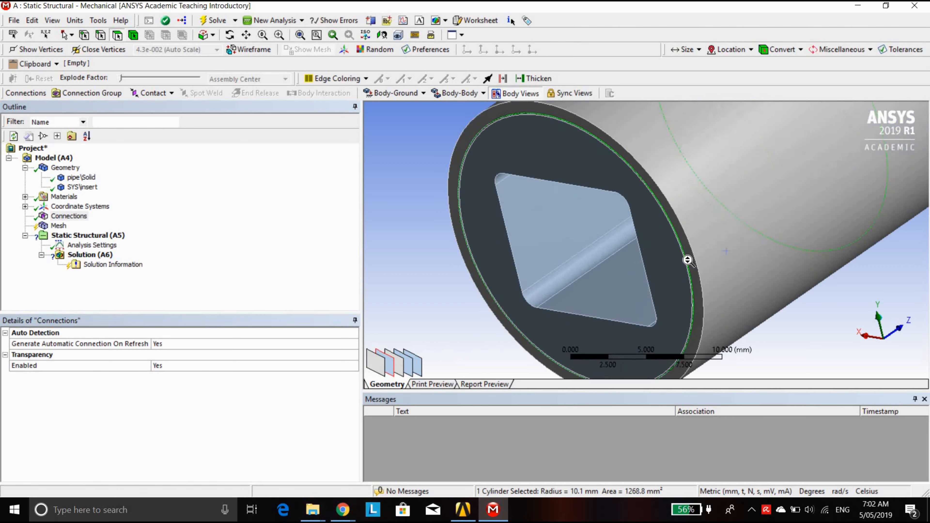
scroll(687, 260, "up", 5)
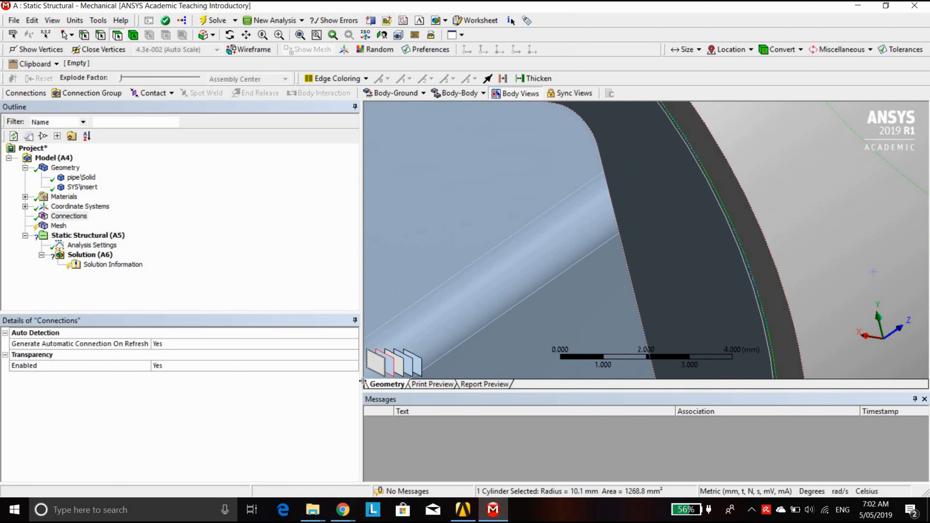
left_click(401, 372)
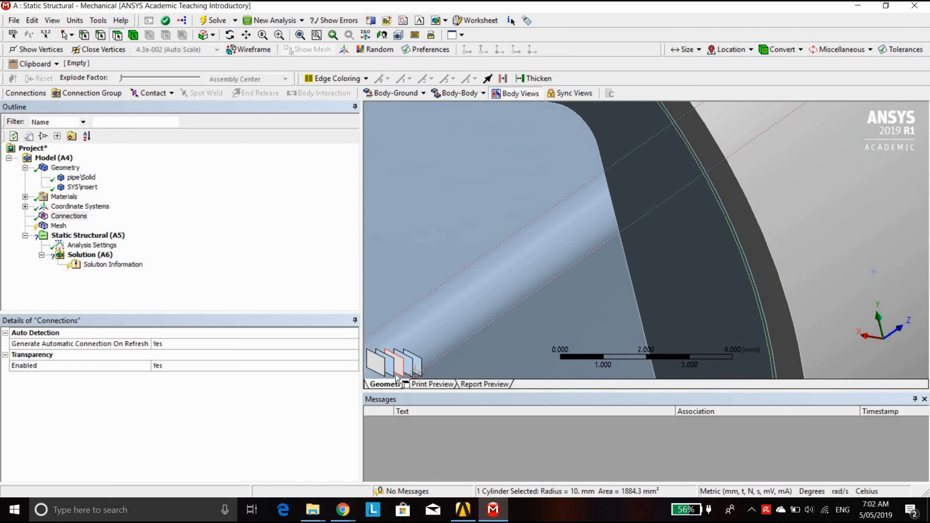
left_click(394, 368, "ctrl")
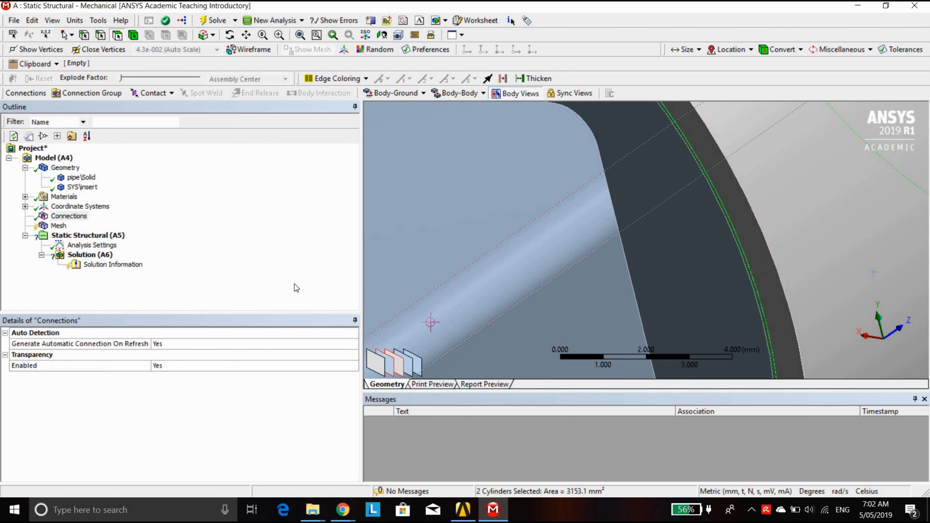
left_click(148, 94)
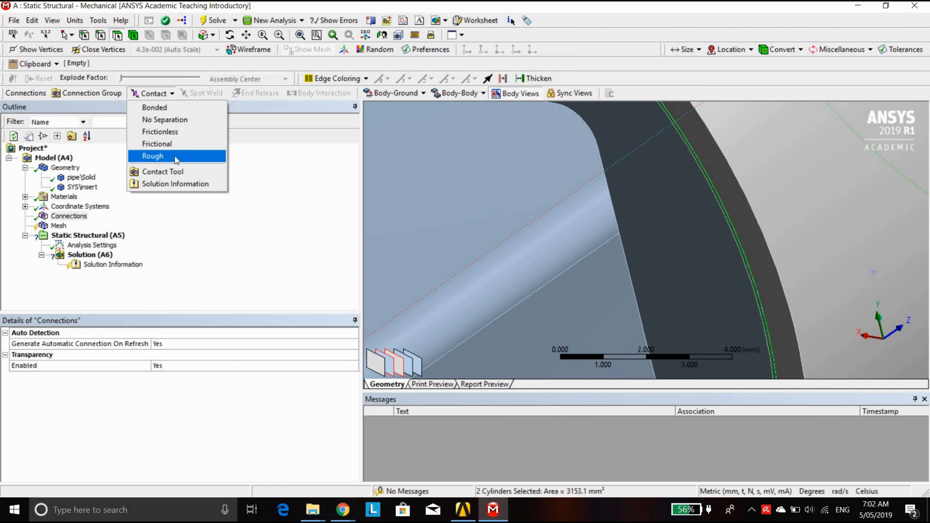
left_click(178, 144)
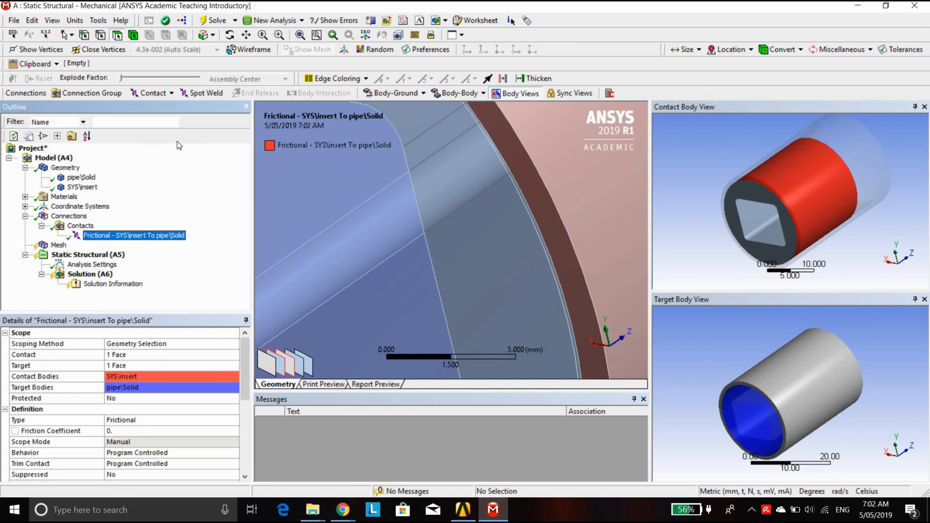
Review the available contact types against the Ansys Contact Types Explanation video in Chrome, and return to Mechanical.
left_click(169, 94)
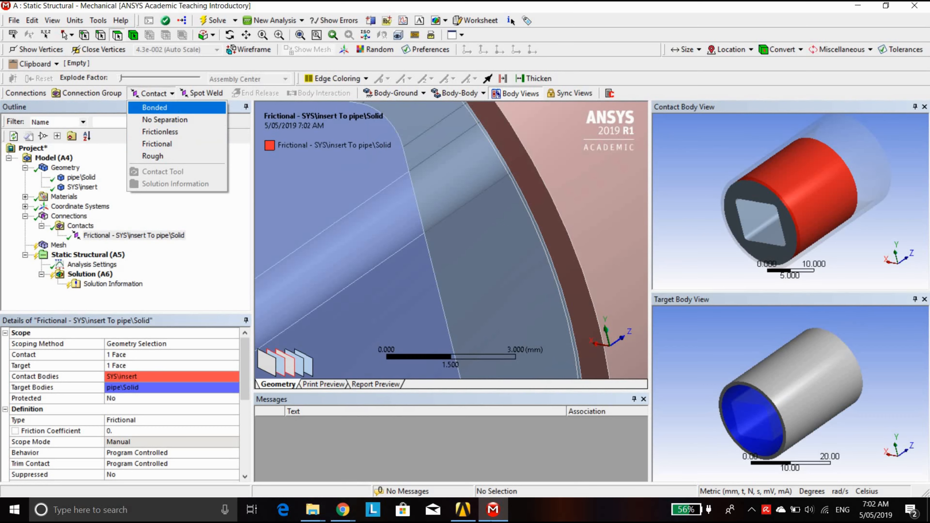
mouse_move(349, 510)
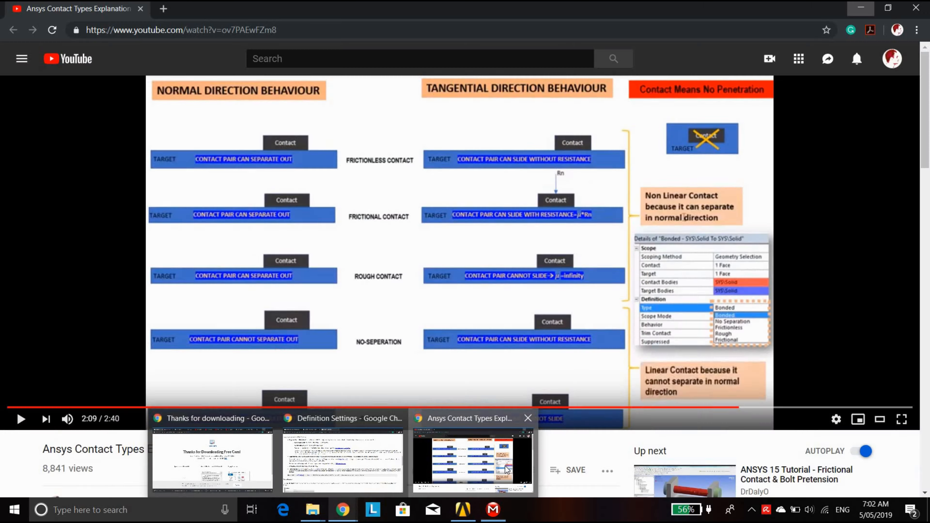
left_click(409, 473)
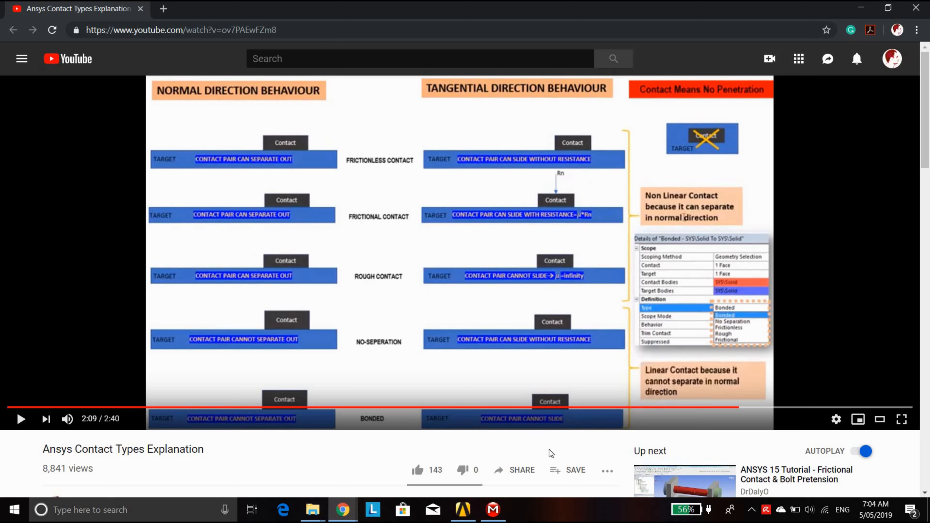
left_click(861, 7)
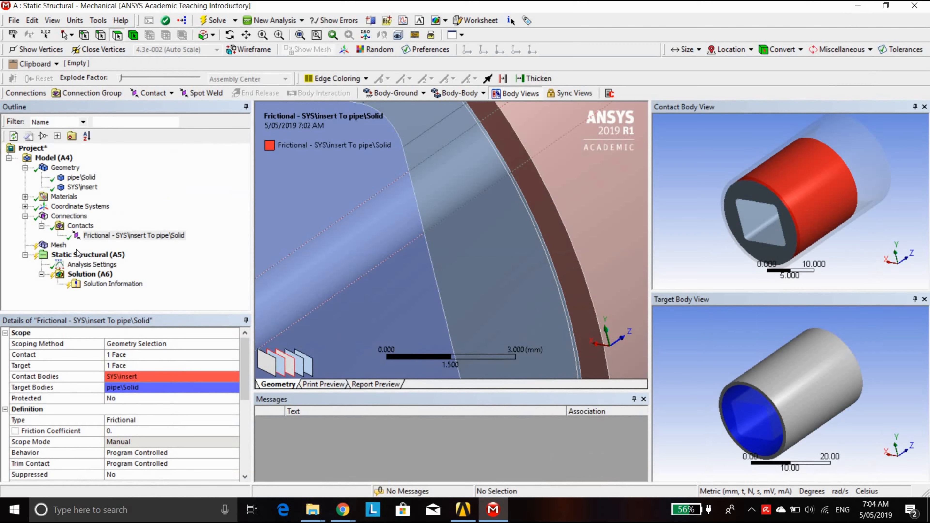
Examine the contact and target faces of the frictional contact between the insert and the pipe.
left_click(138, 236)
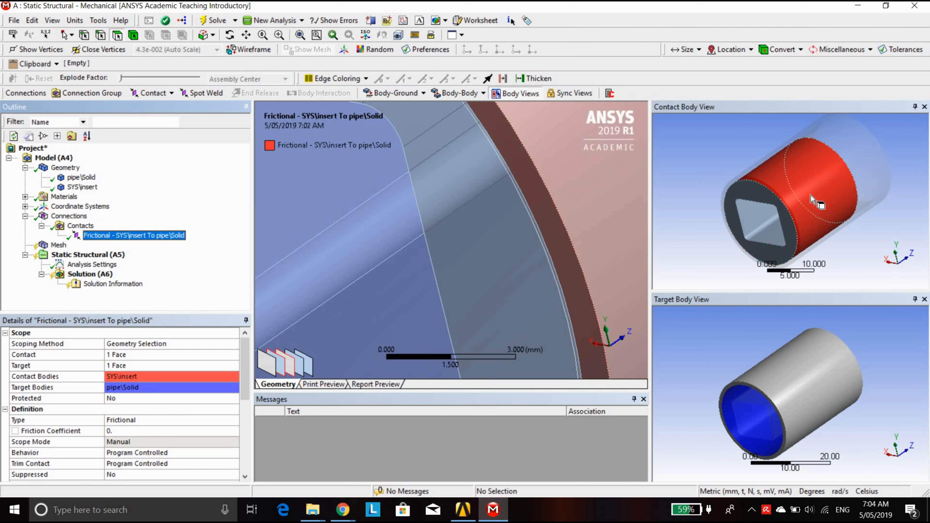
left_click(705, 376)
middle_click_drag(705, 375, 712, 361)
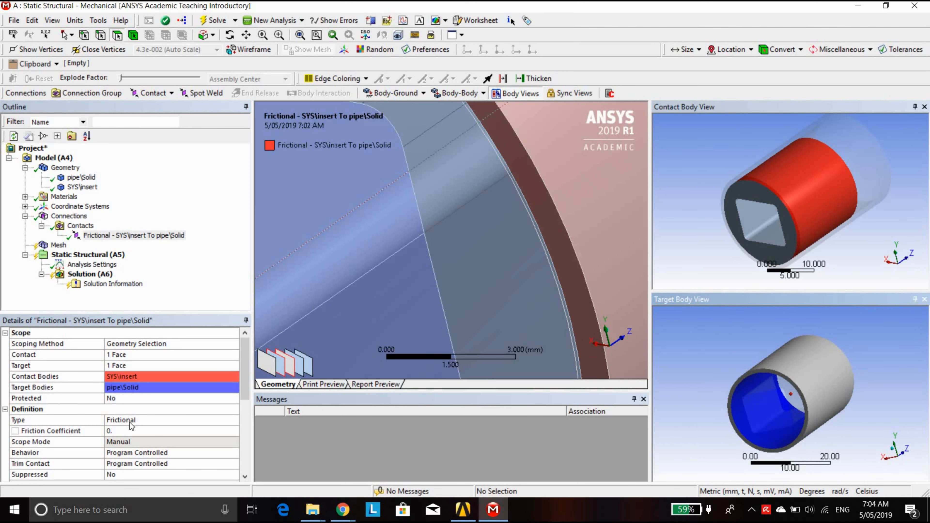
Set the friction coefficient of the insert-to-pipe frictional contact to 0.25.
left_click(120, 430)
type("0")
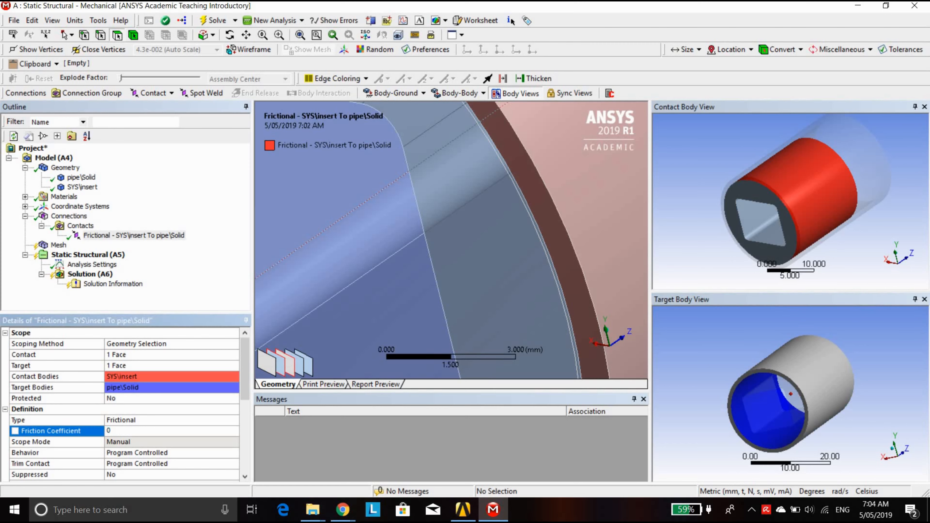
type(".25")
Review the contact's Behavior options against the Definition Settings help page in Chrome, and return to Mechanical.
scroll(159, 453, "down", 2)
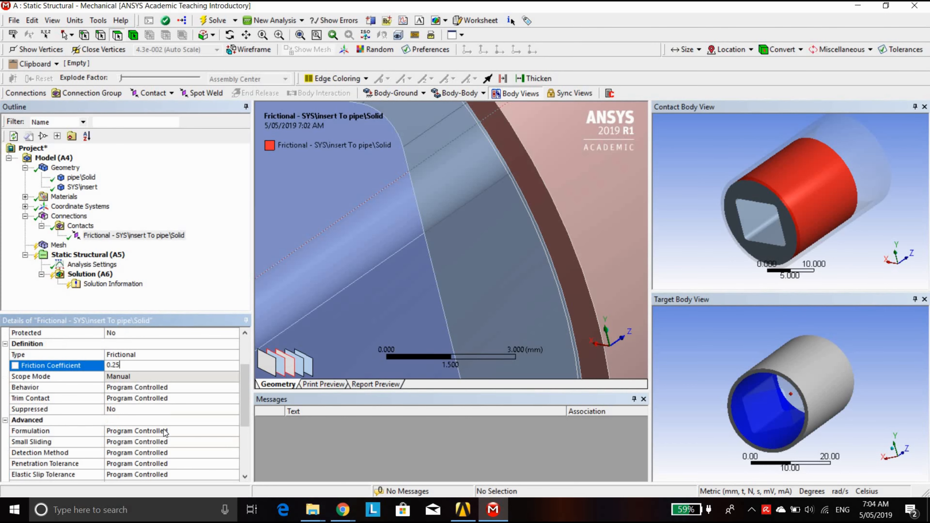
left_click(186, 389)
left_click(236, 391)
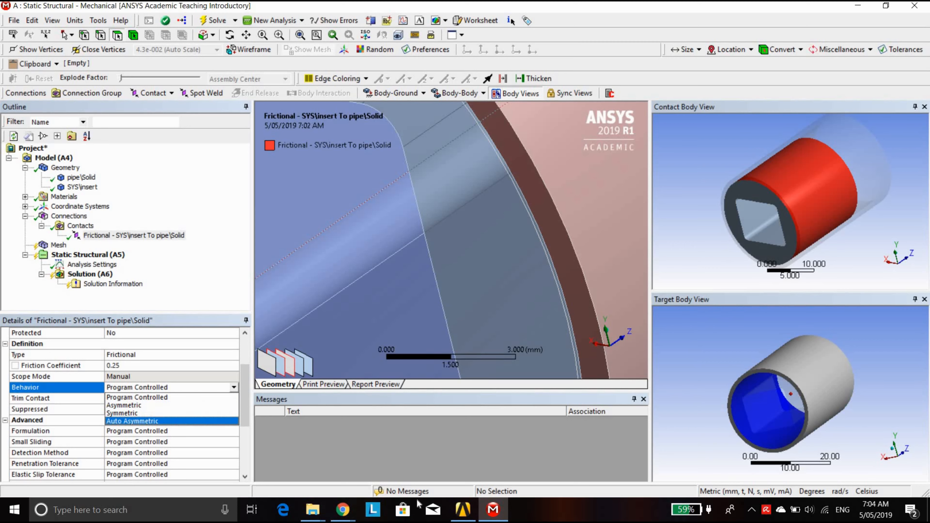
left_click(343, 509)
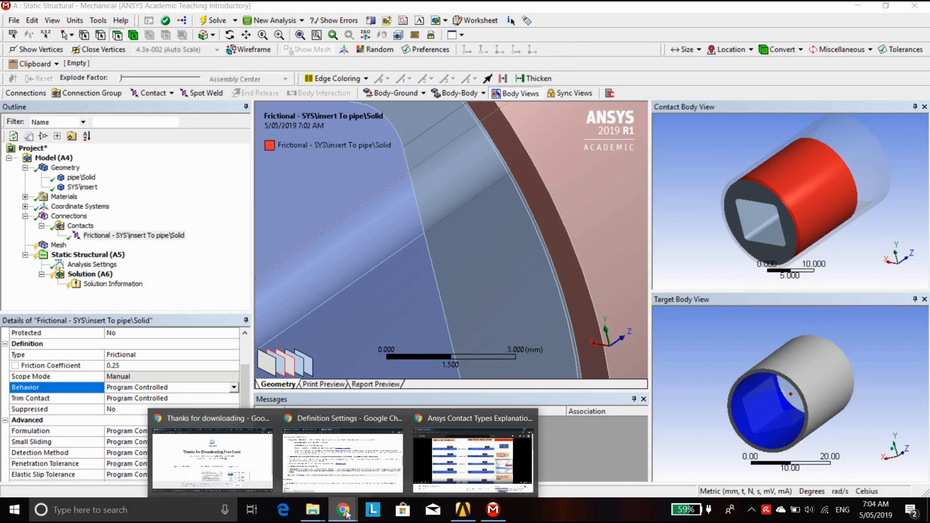
left_click(348, 484)
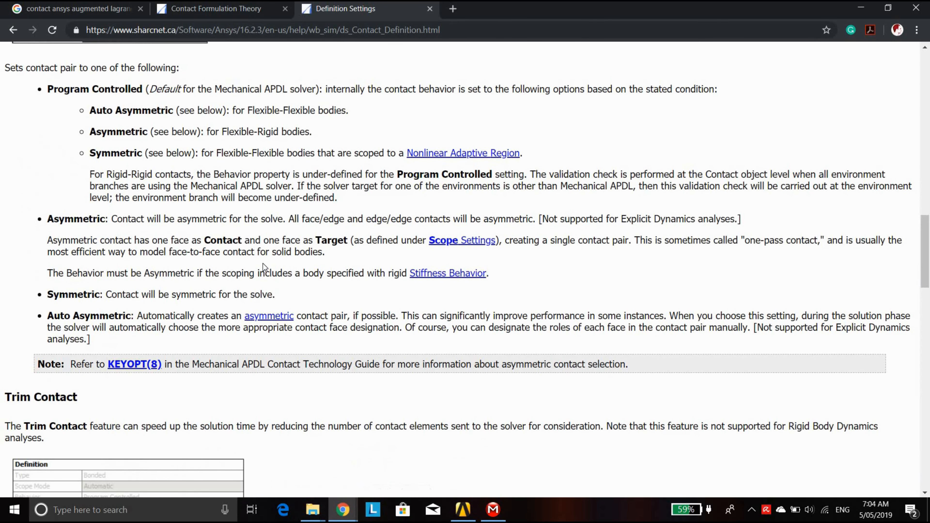
scroll(263, 266, "up", 1)
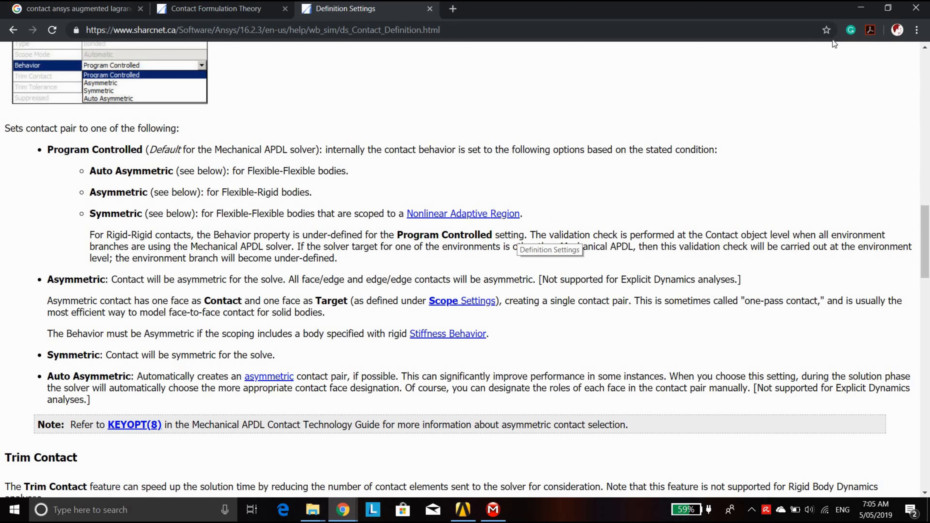
left_click(859, 10)
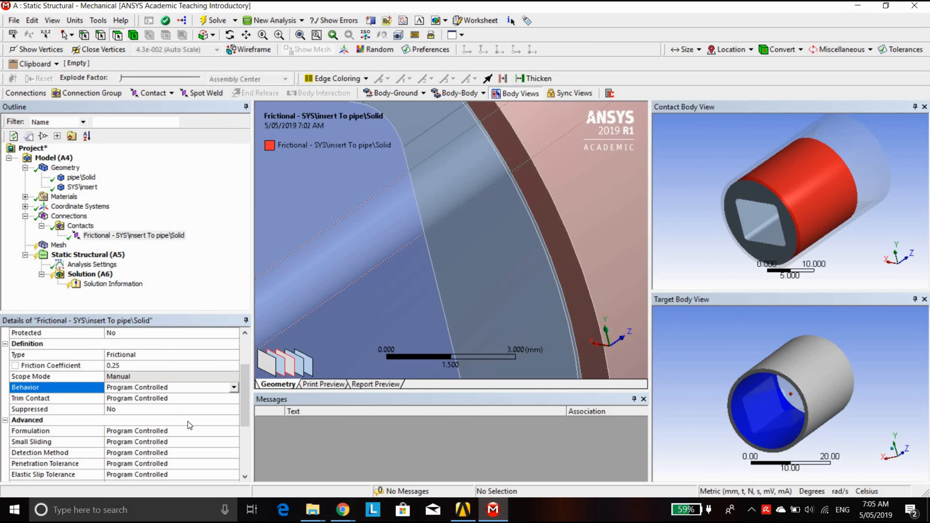
Look through the advanced contact settings and the available Formulation options of the frictional contact.
scroll(187, 422, "down", 3)
scroll(187, 422, "up", 1)
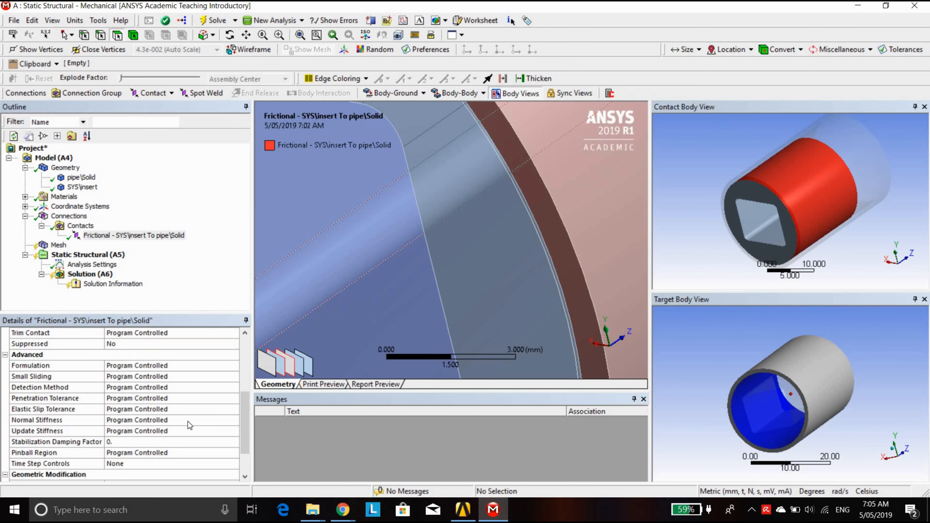
left_click(225, 367)
left_click(234, 365)
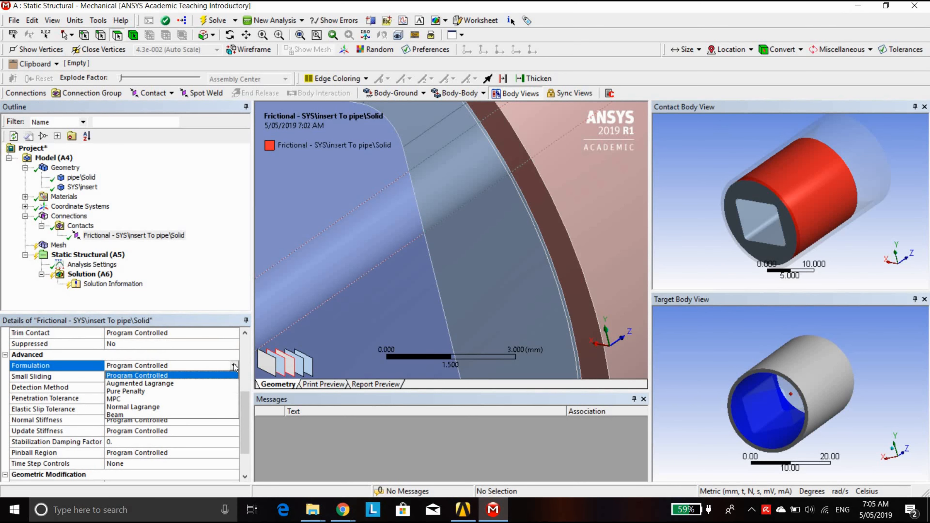
left_click(203, 355)
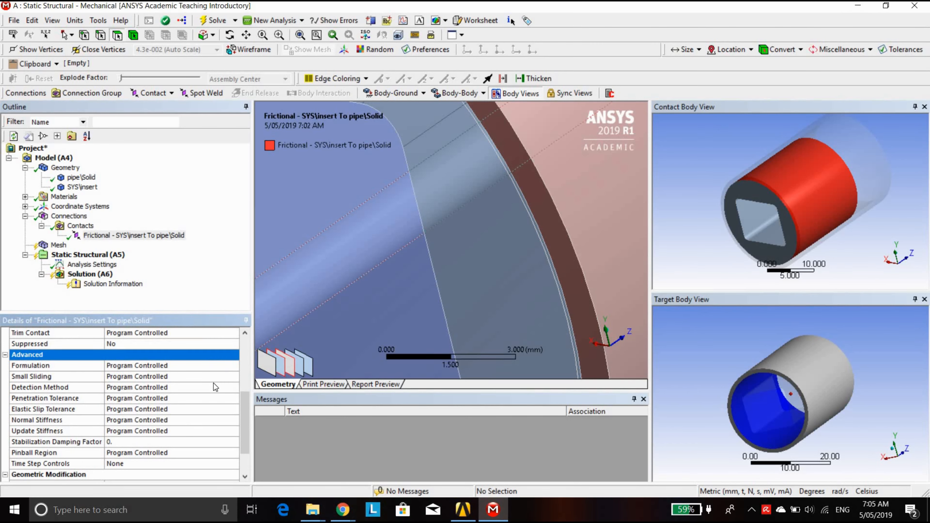
Set the contact's Interface Treatment to Add Offset, Ramped Effects.
scroll(213, 383, "down", 2)
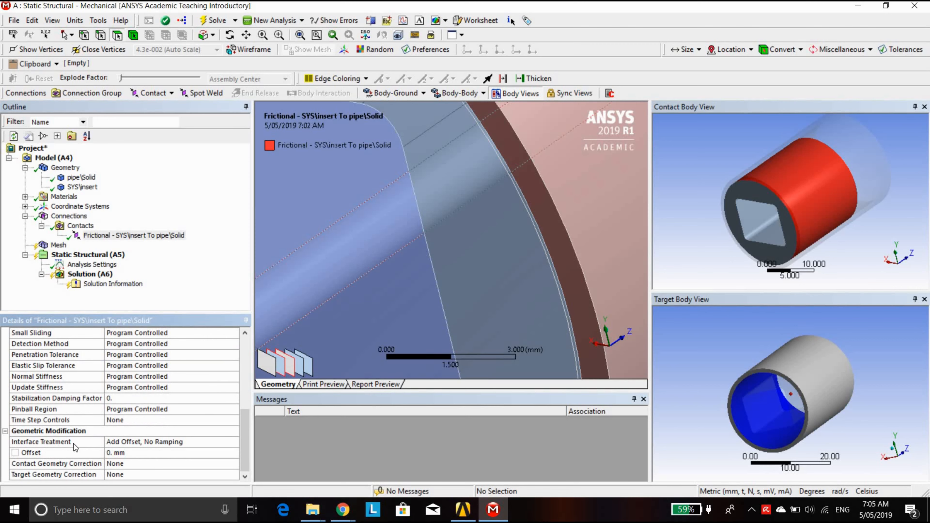
left_click(232, 443)
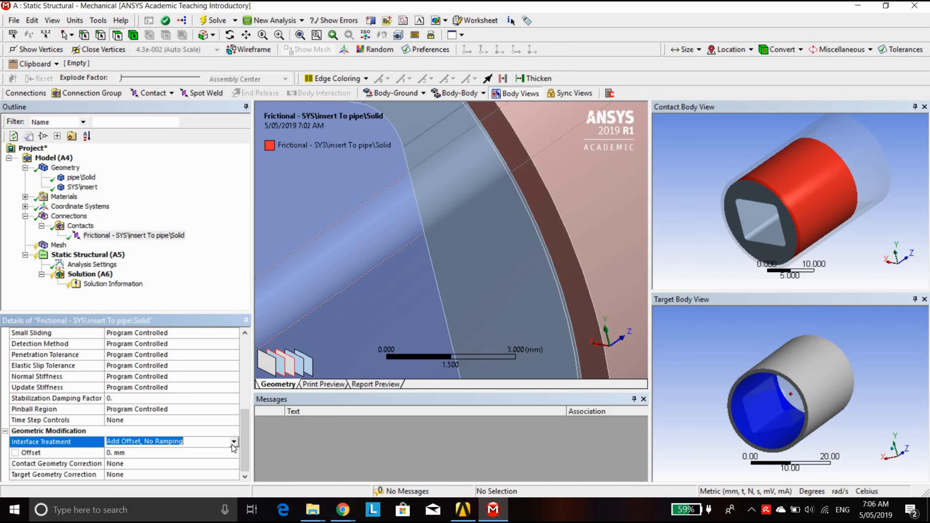
left_click(232, 443)
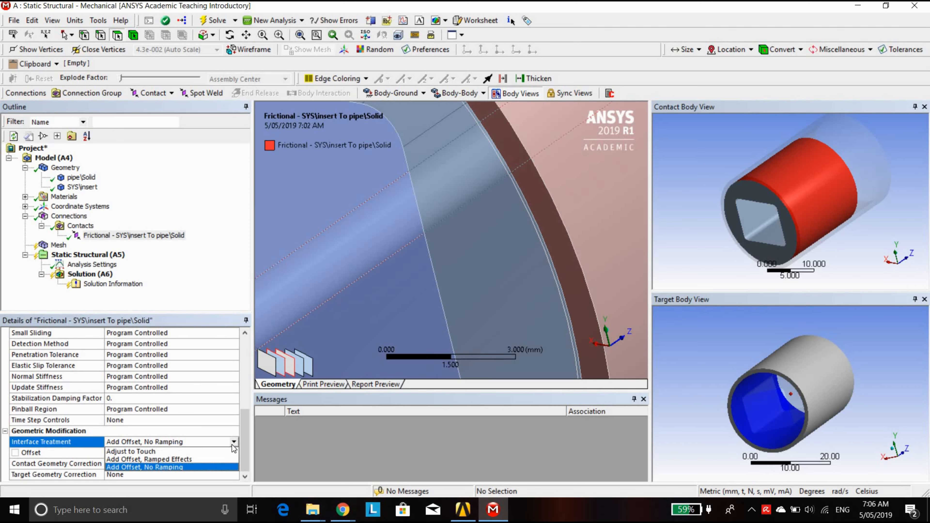
left_click(208, 461)
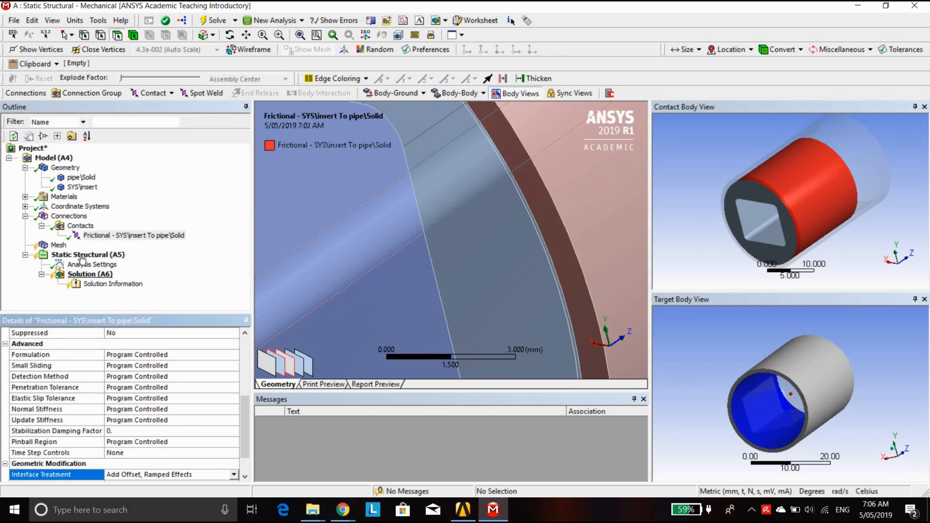
Generate the mesh of the pipe and insert with the default mesh settings.
left_click(57, 245)
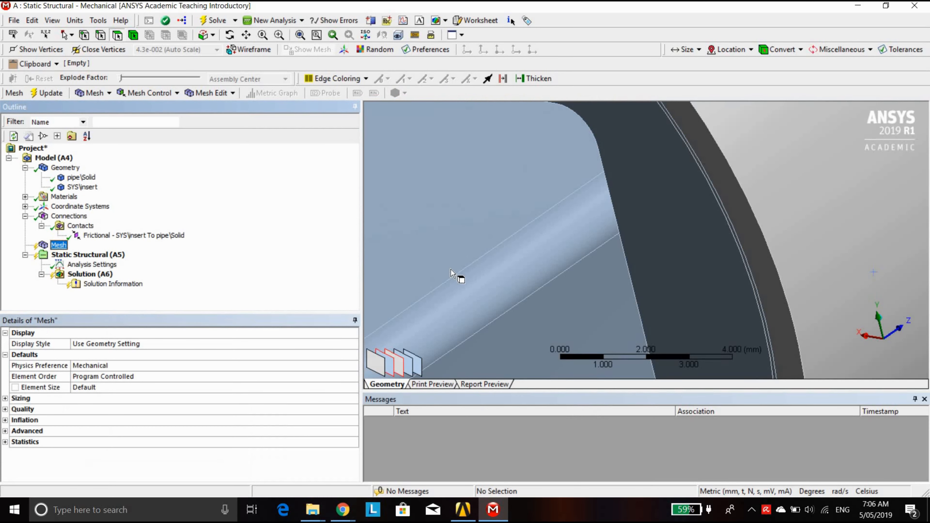
left_click(299, 35)
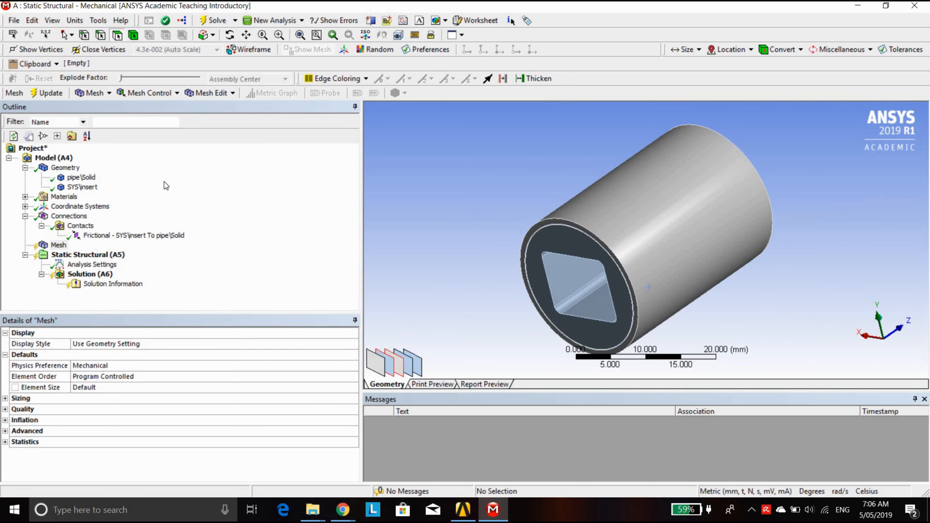
right_click(53, 246)
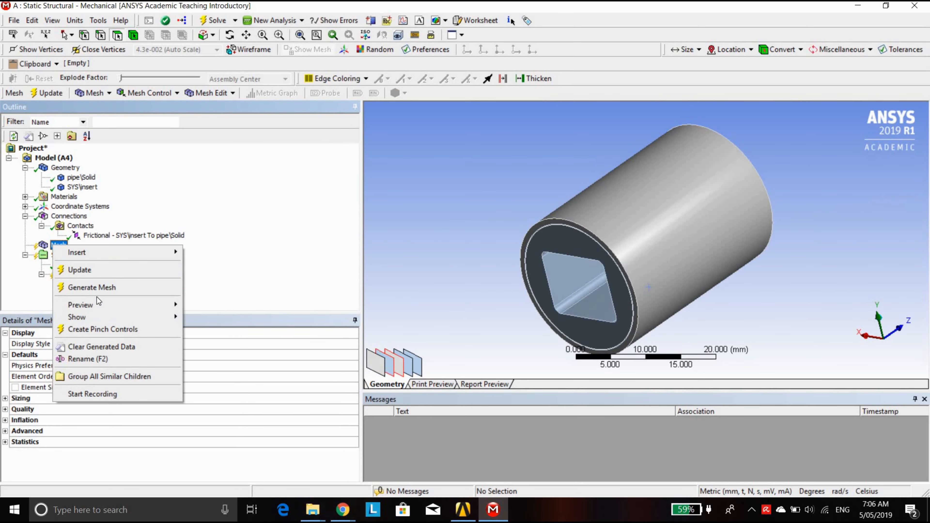
left_click(96, 288)
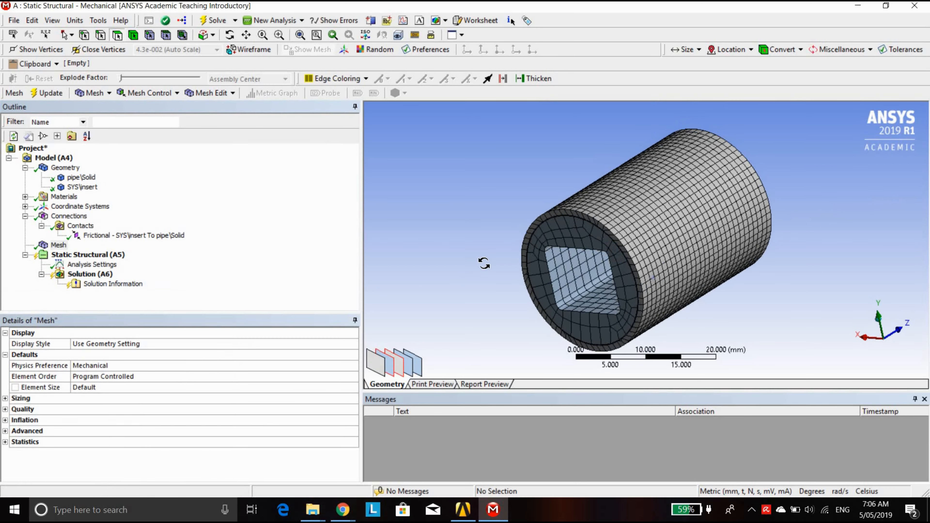
Insert a Face Meshing control on the pipe's ring-shaped front end face.
middle_click_drag(468, 277, 675, 157)
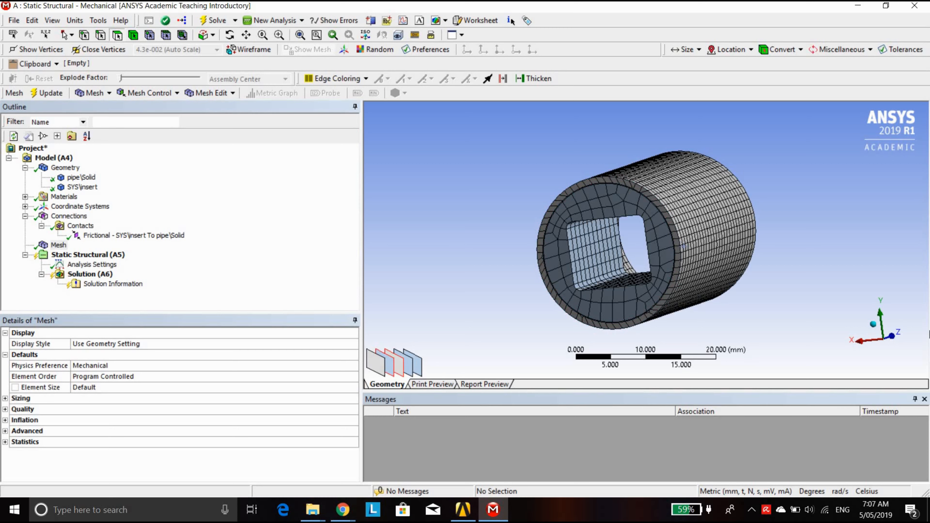
scroll(664, 326, "up", 3)
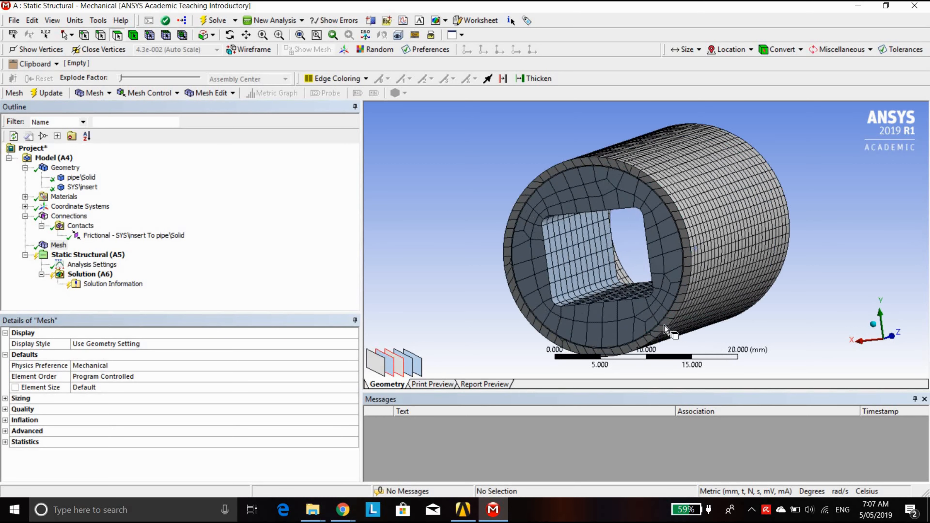
scroll(663, 325, "up", 2)
left_click(687, 318)
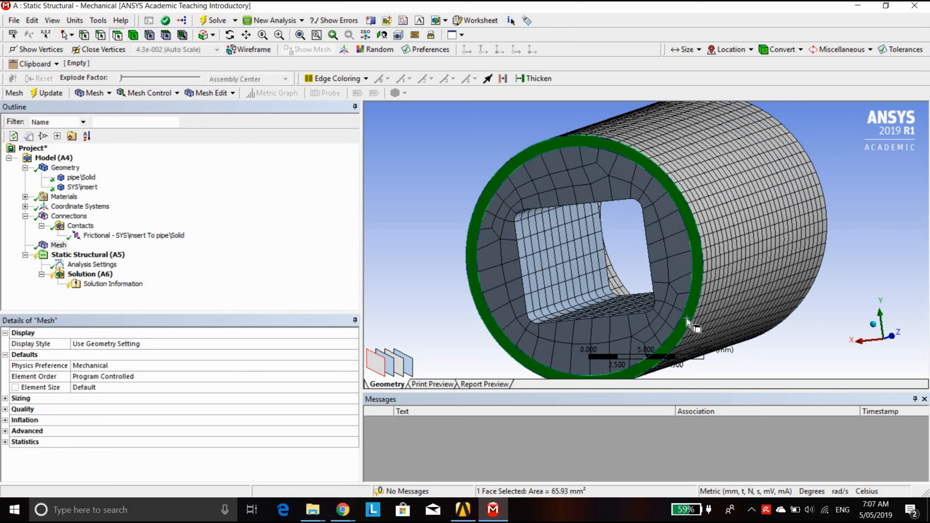
right_click(59, 246)
mouse_move(109, 250)
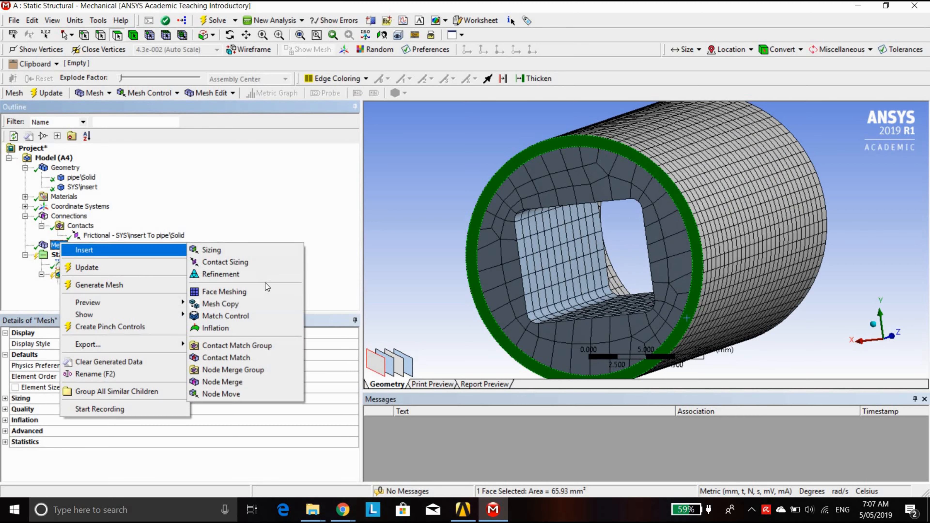
left_click(266, 290)
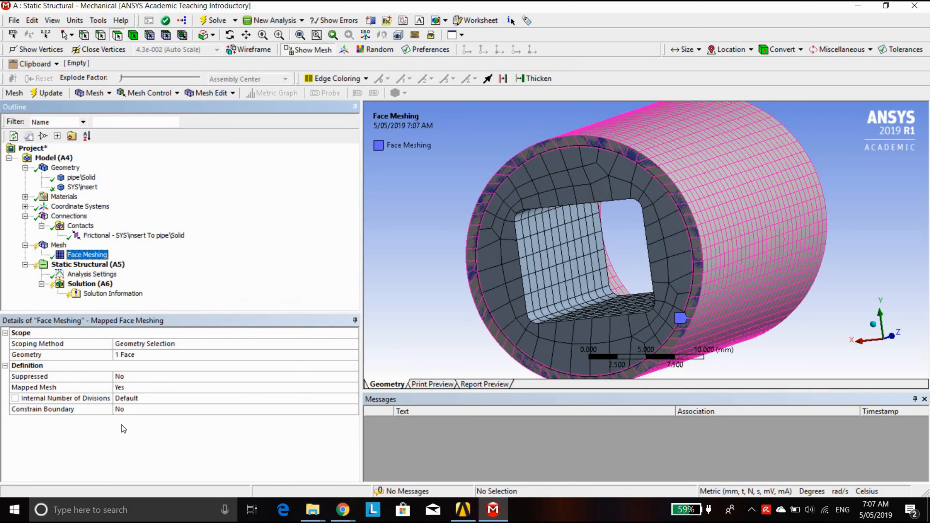
Raise the face meshing's Internal Number of Divisions by two increments and regenerate the mesh.
left_click(259, 398)
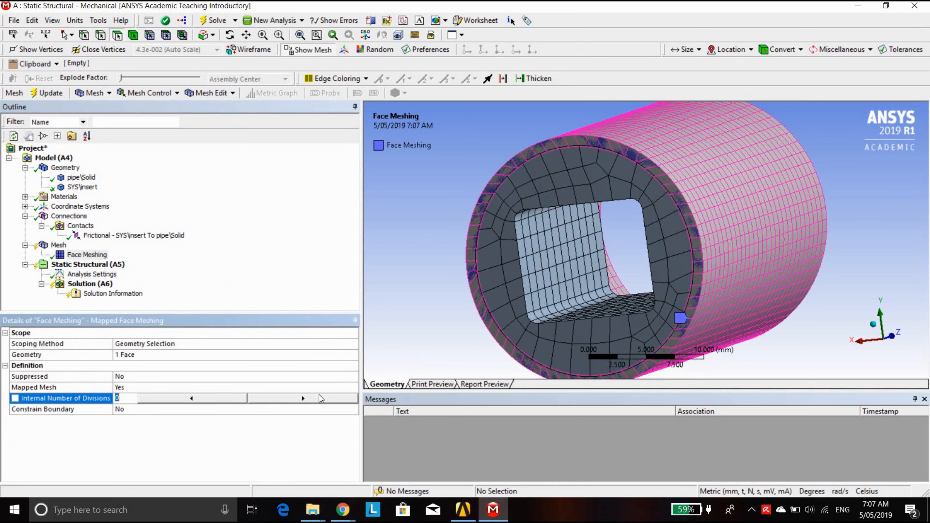
left_click(321, 397)
left_click(321, 397)
left_click(243, 443)
right_click(58, 244)
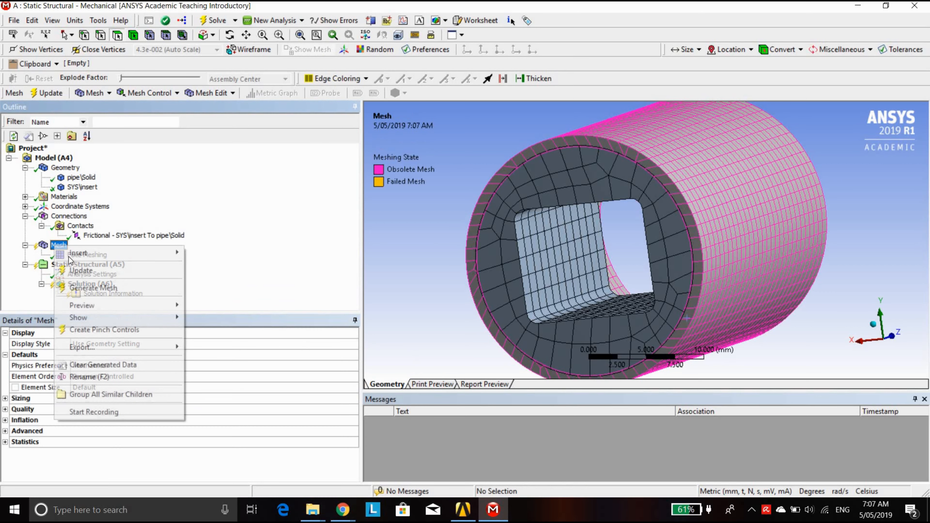
left_click(86, 287)
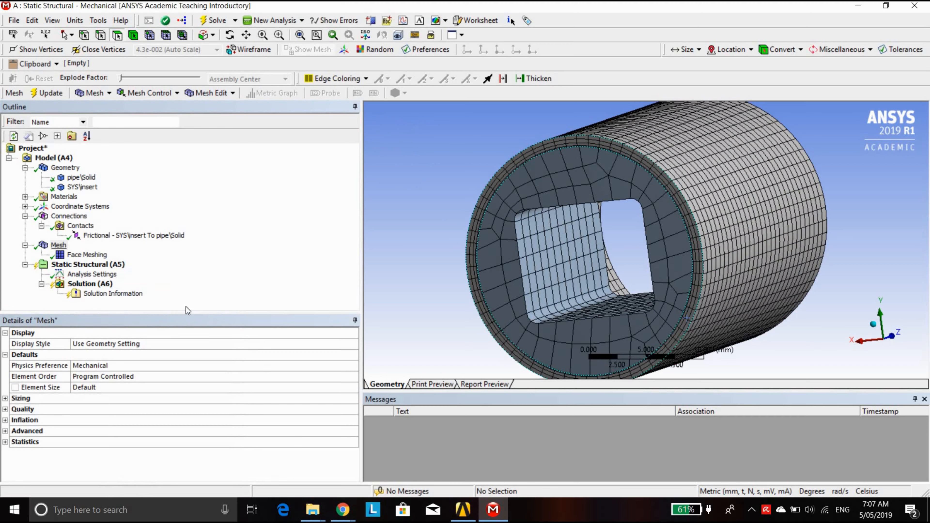
Add a face Sizing of 2 mm element size to the insert's front end face and regenerate the mesh.
left_click(503, 294)
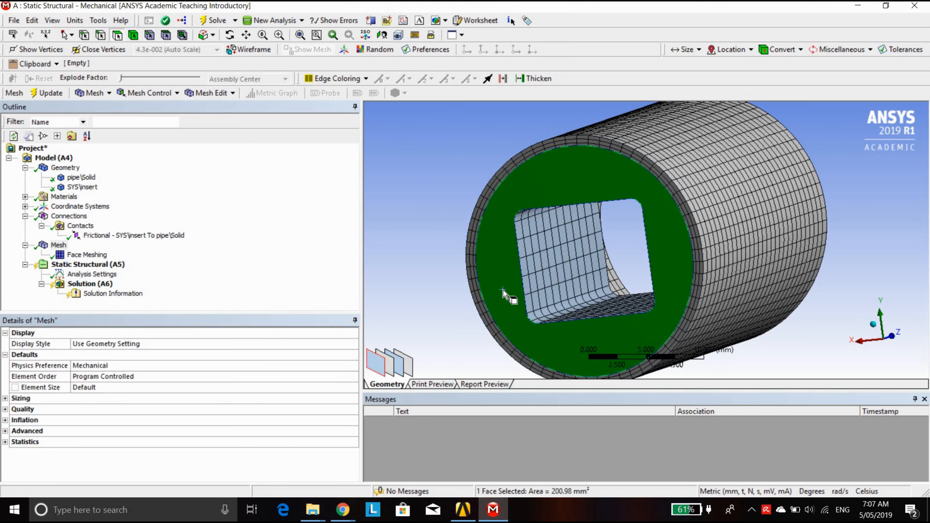
left_click(62, 247)
right_click(63, 247)
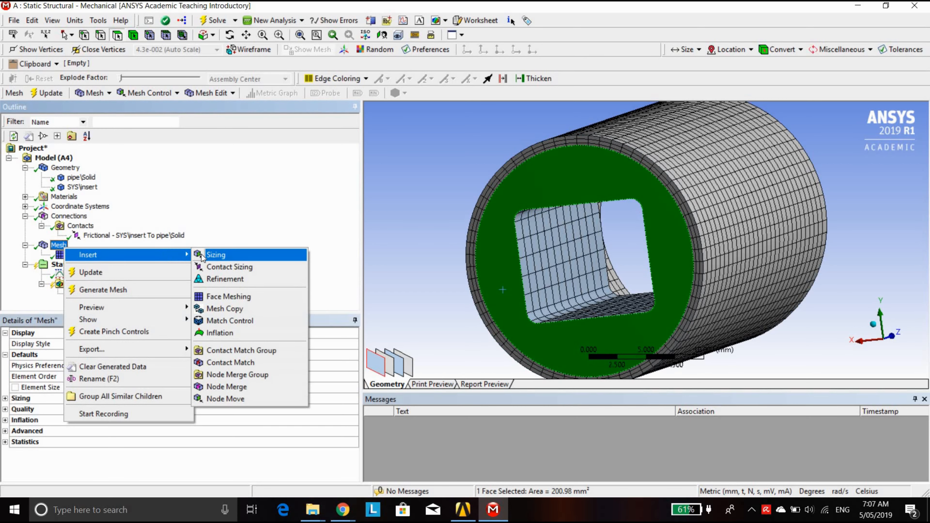
left_click(216, 254)
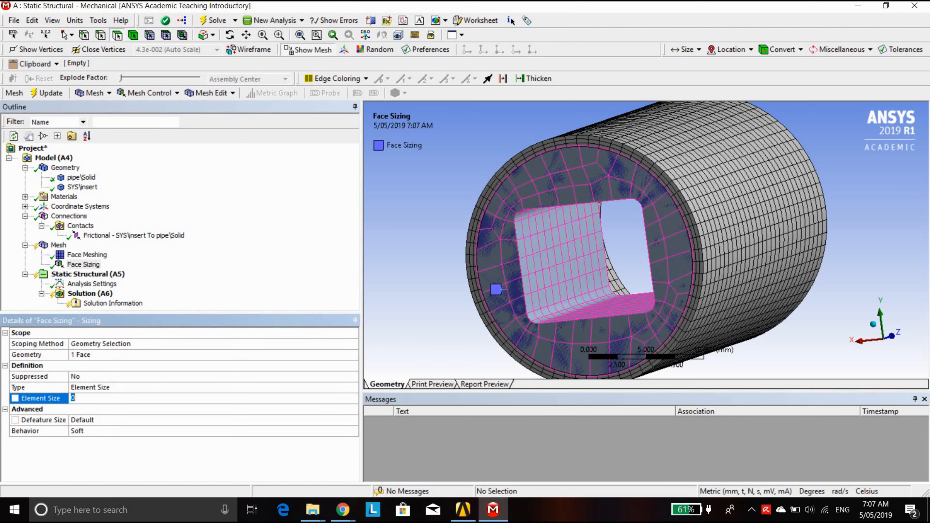
type("2")
key("Return")
left_click(59, 246)
right_click(58, 245)
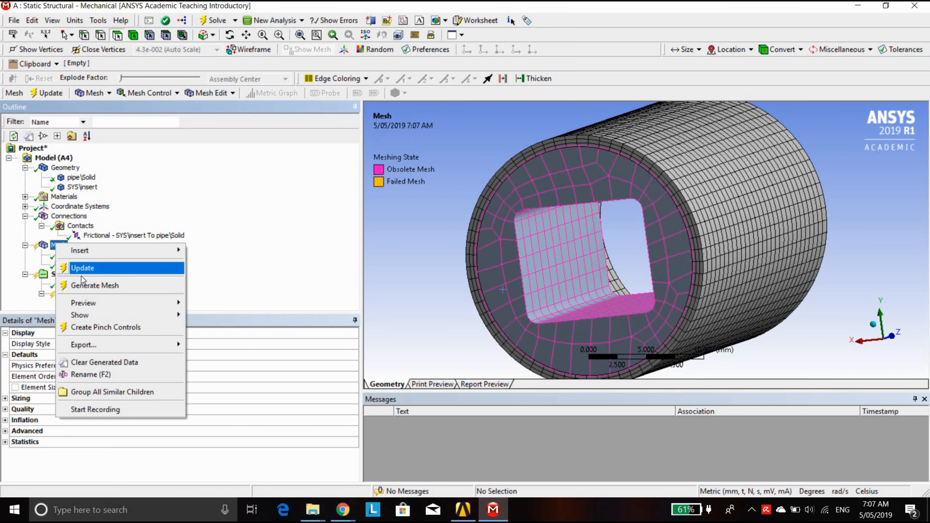
left_click(88, 288)
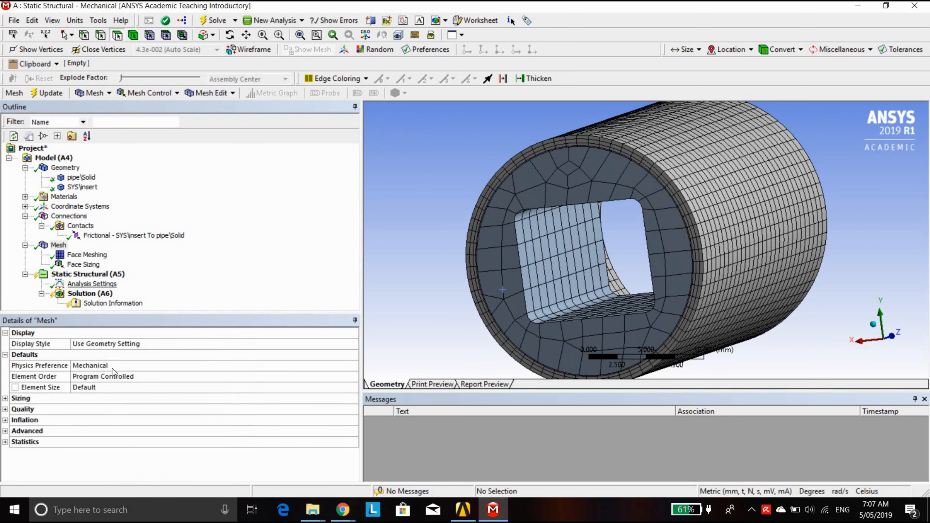
Set the insert face sizing's element size to 1 mm and regenerate the mesh.
left_click(84, 264)
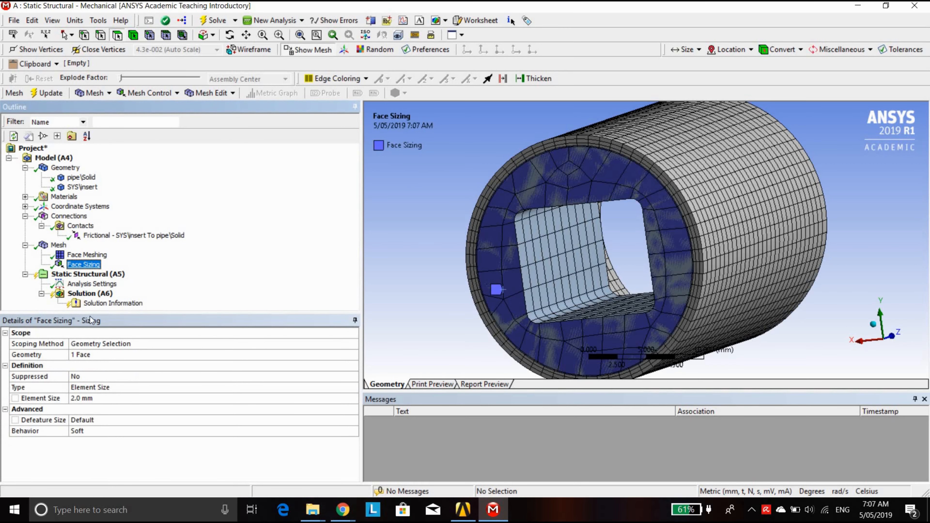
left_click(93, 395)
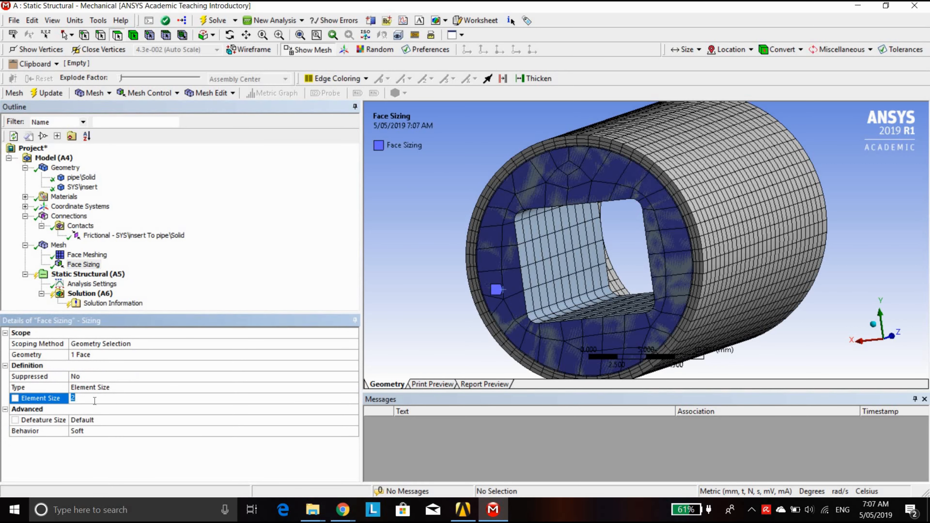
type("1")
key("Return")
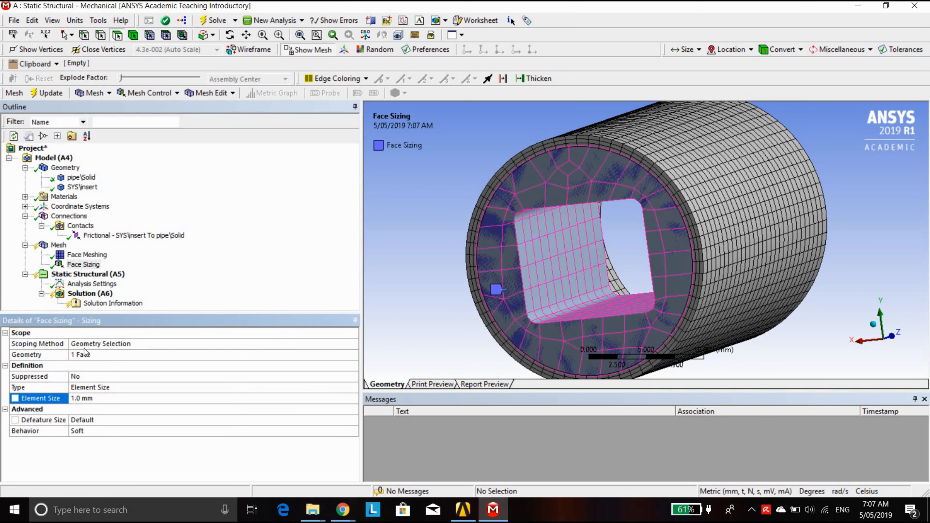
right_click(52, 244)
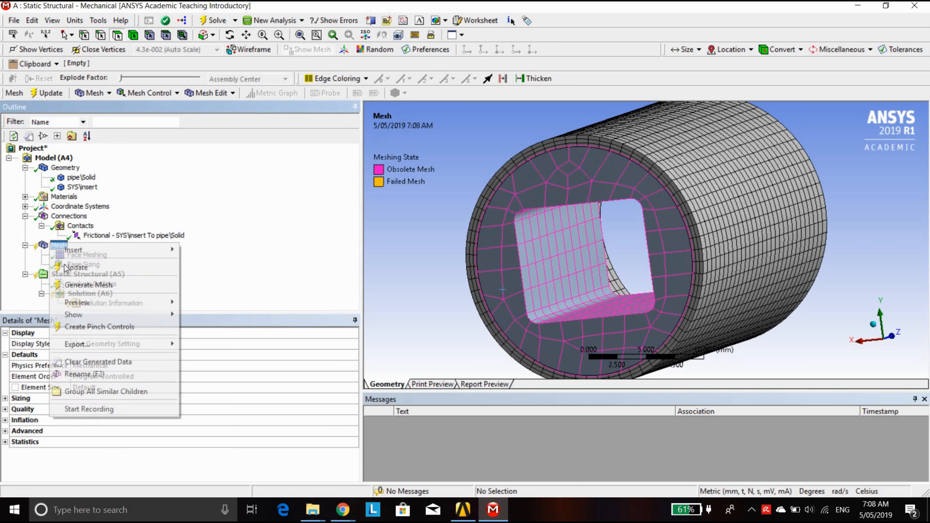
left_click(83, 286)
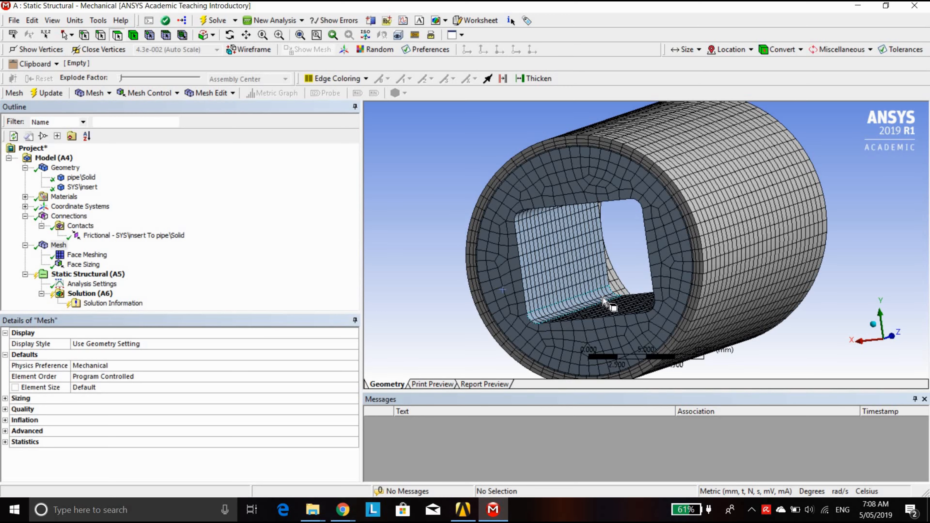
Apply a Frictionless Support to the front end faces of both the insert and the pipe.
middle_click_drag(590, 294, 530, 194)
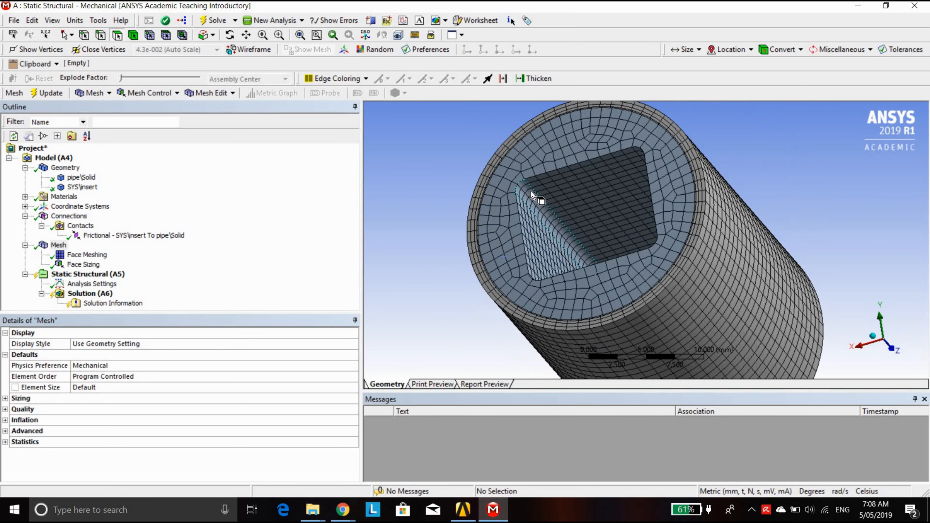
middle_click_drag(585, 238, 492, 181)
left_click(300, 35)
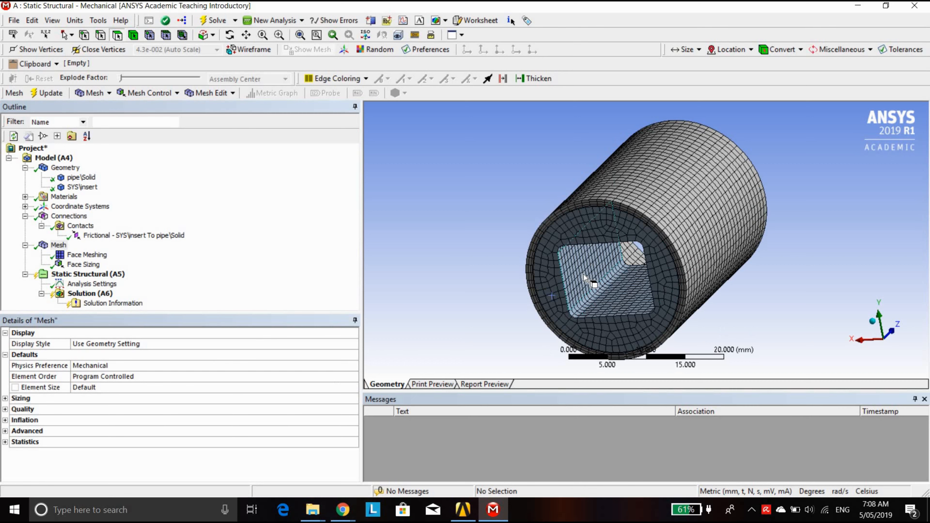
left_click(83, 275)
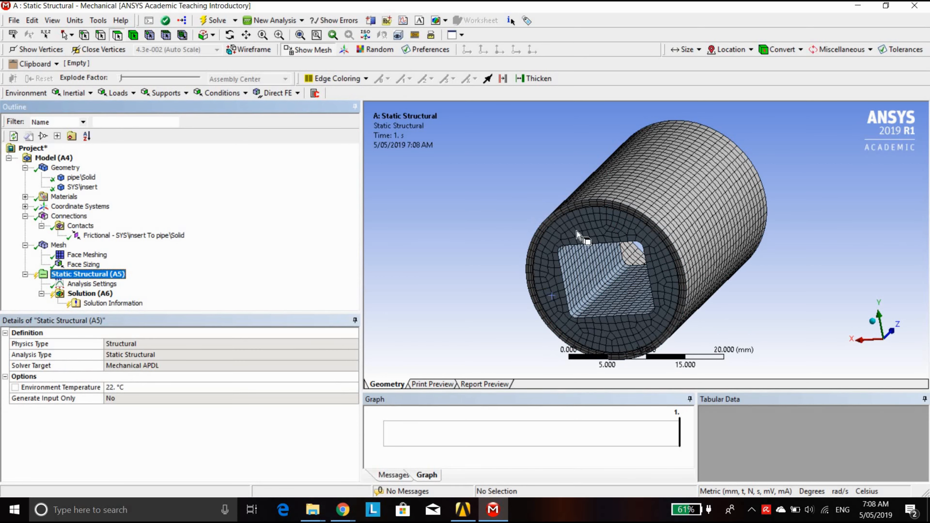
left_click(572, 218)
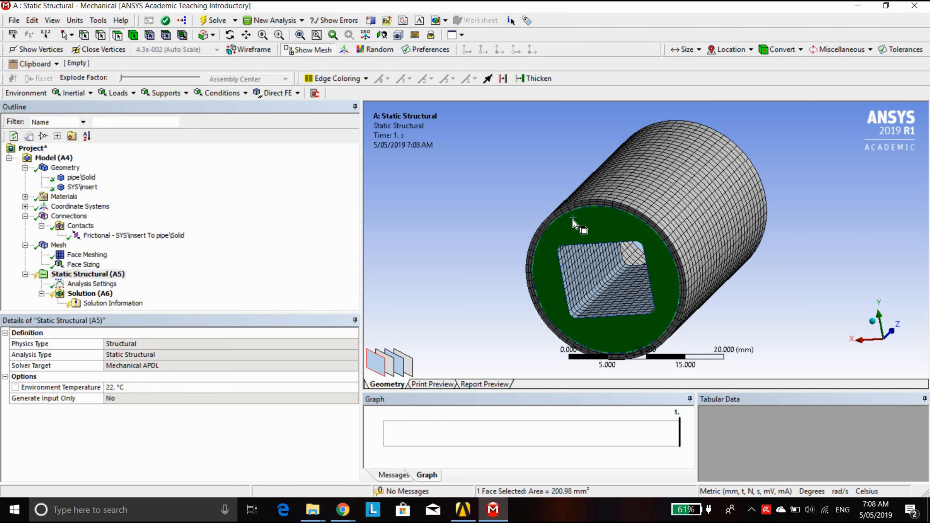
left_click(570, 209, "ctrl")
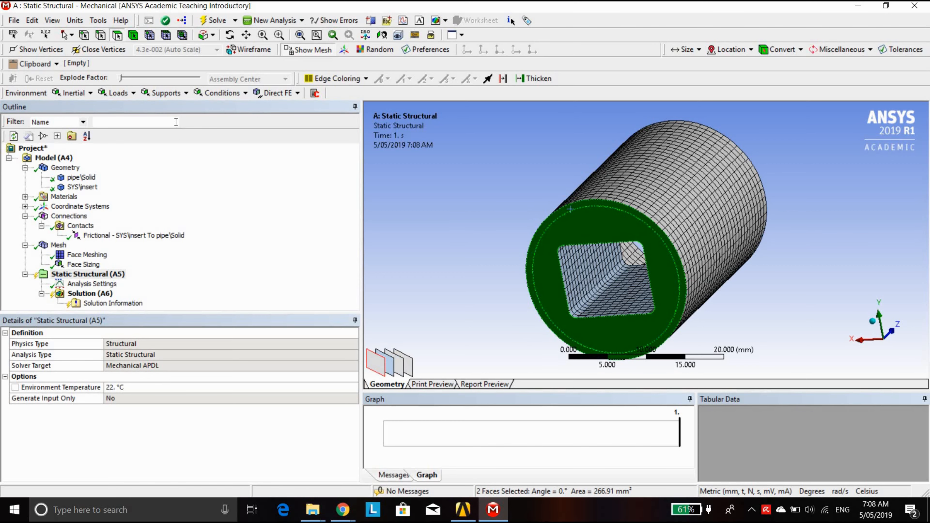
left_click(167, 93)
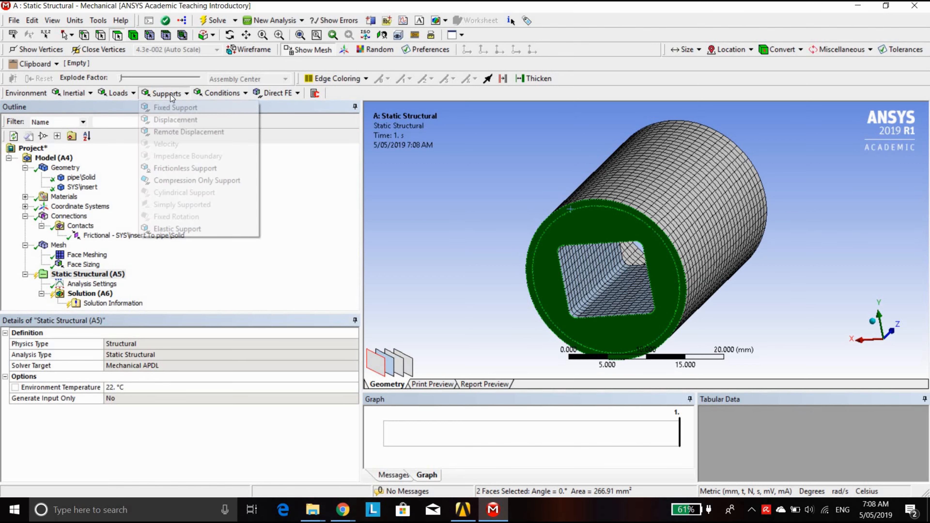
left_click(190, 173)
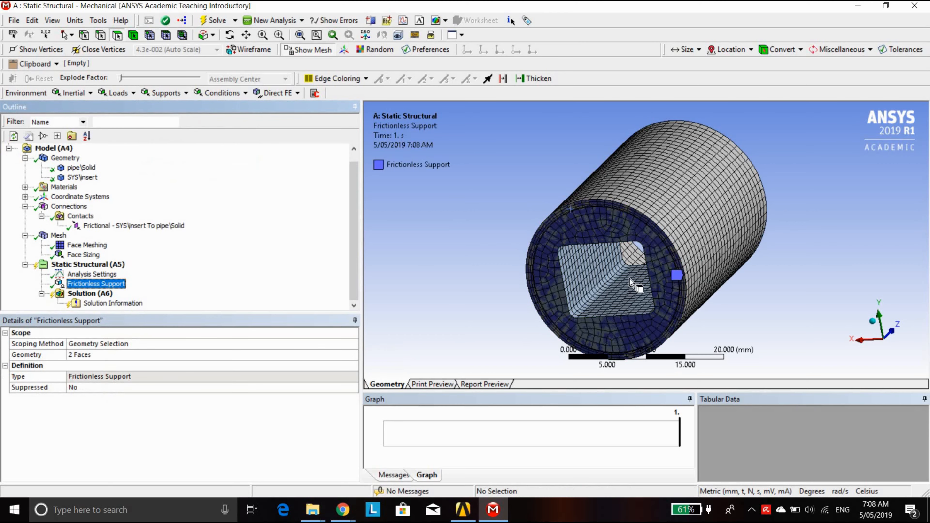
Turn Auto Time Stepping on in the static structural Analysis Settings.
middle_click_drag(460, 255, 631, 264)
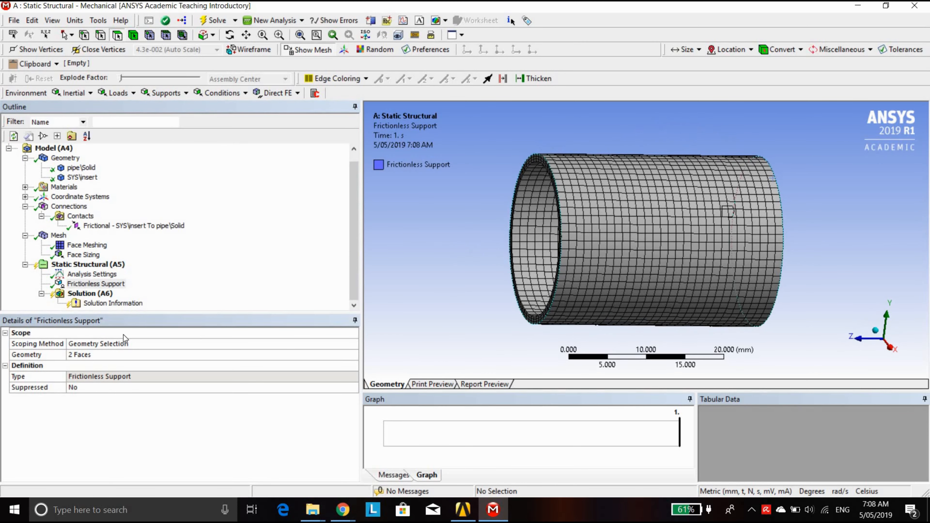
left_click(96, 275)
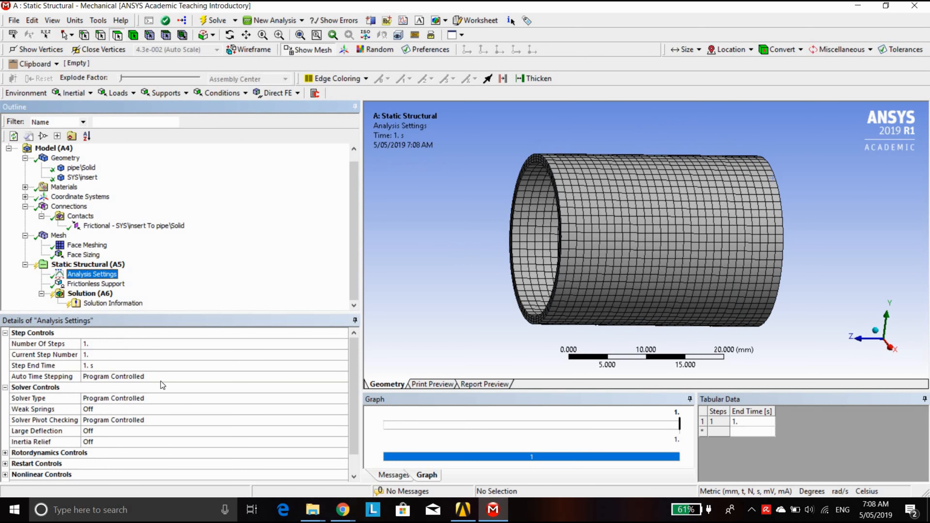
left_click(341, 377)
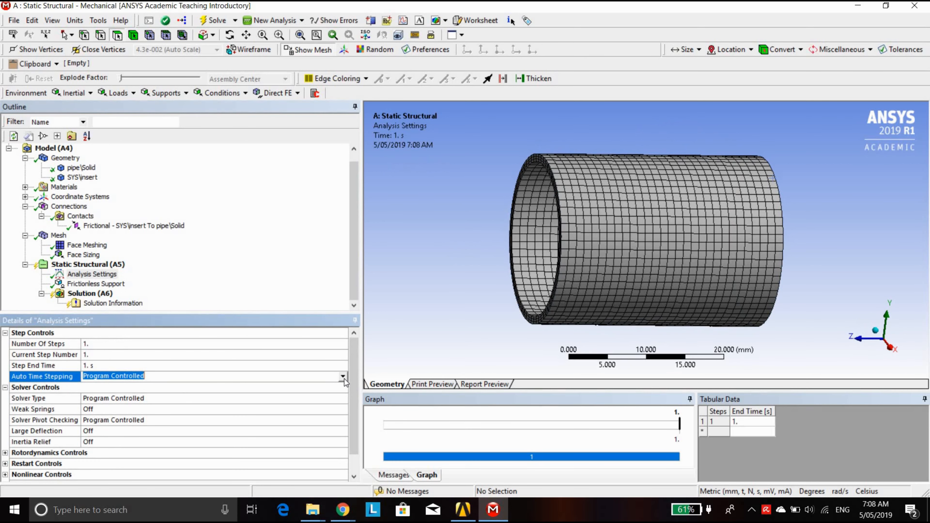
left_click(343, 377)
left_click(309, 395)
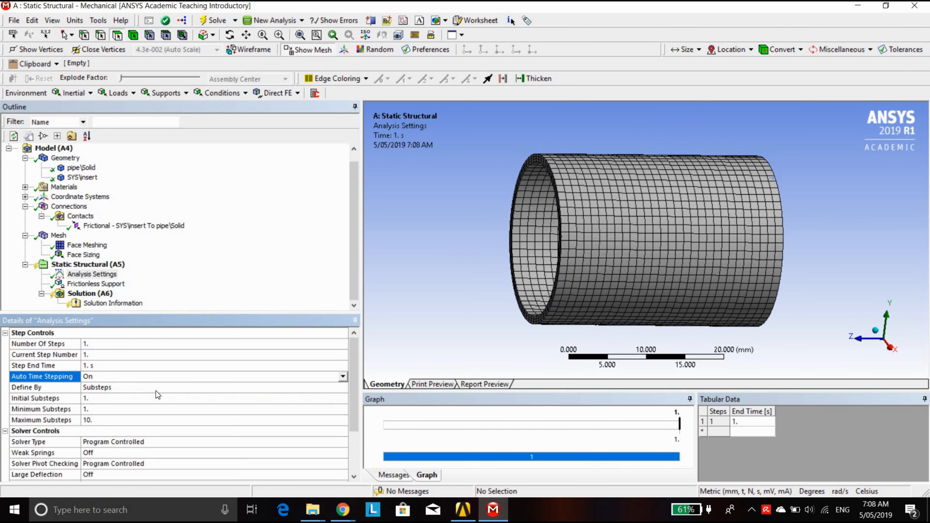
Set the Initial Substeps to 20, the Minimum Substeps to 10 and the Maximum Substeps to 10000.
left_click(93, 401)
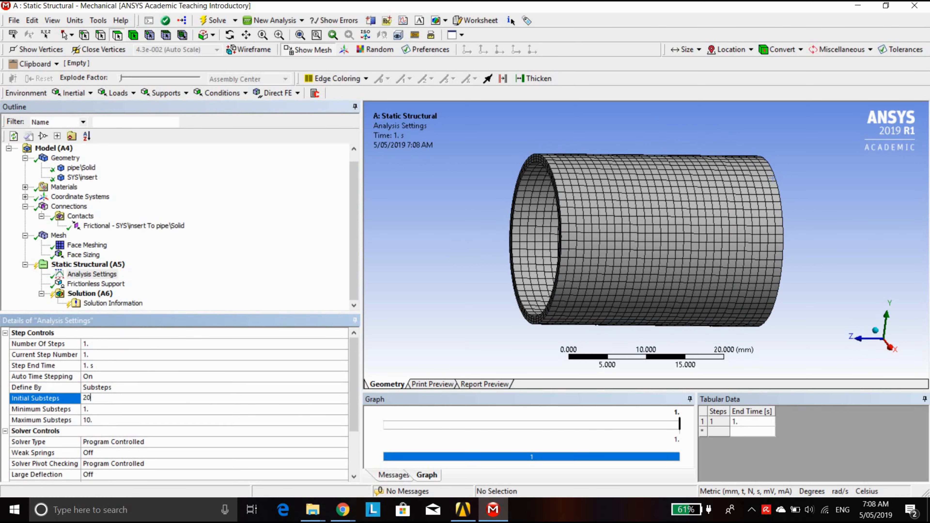
left_click(118, 410)
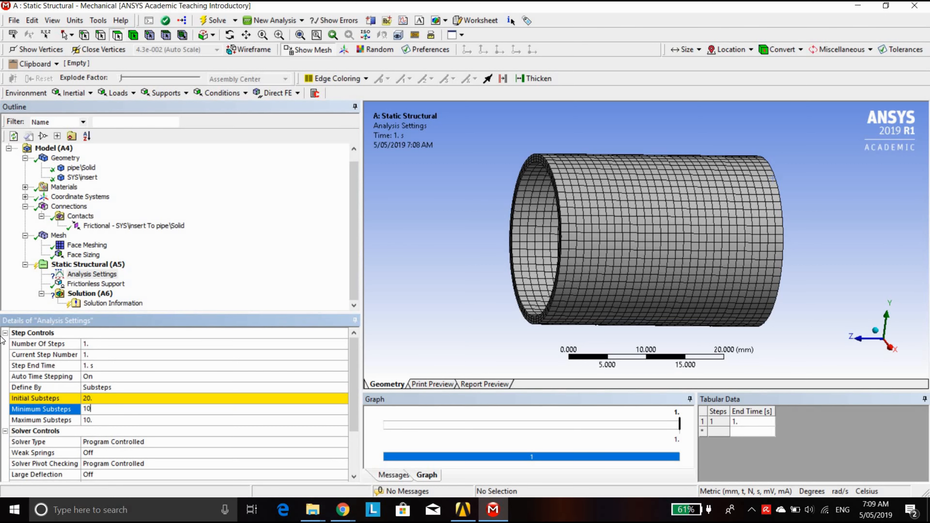
left_click(121, 421)
type("1")
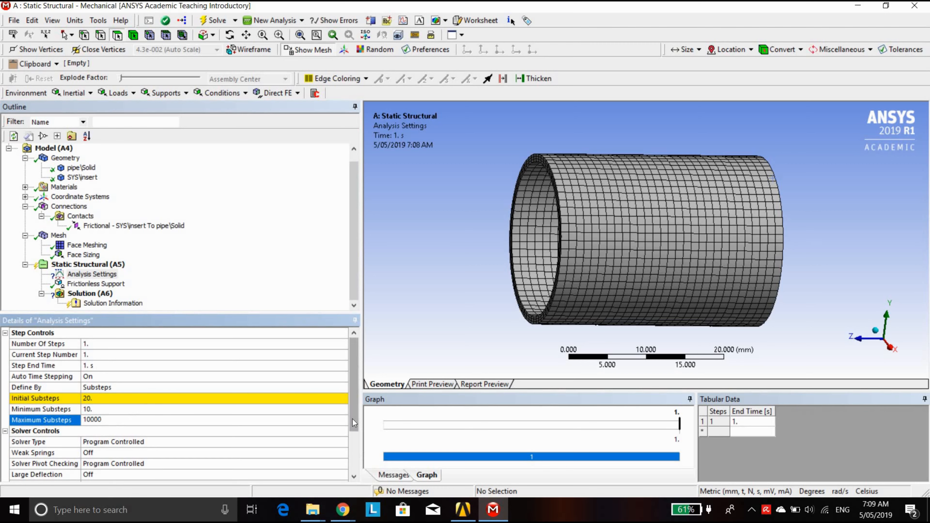
left_click_drag(352, 418, 357, 448)
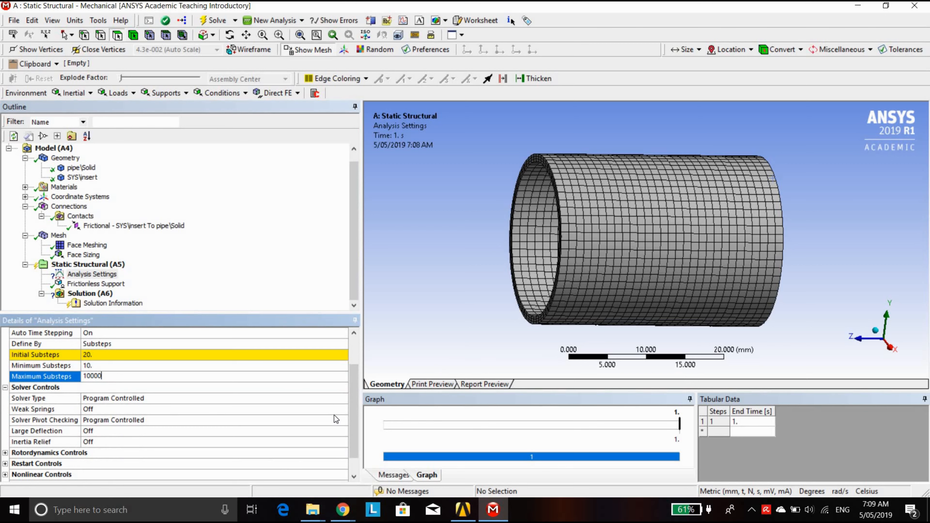
left_click(341, 412)
Turn on Weak Springs and Large Deflection in the Solver Controls of the Analysis Settings.
left_click_drag(353, 404, 346, 436)
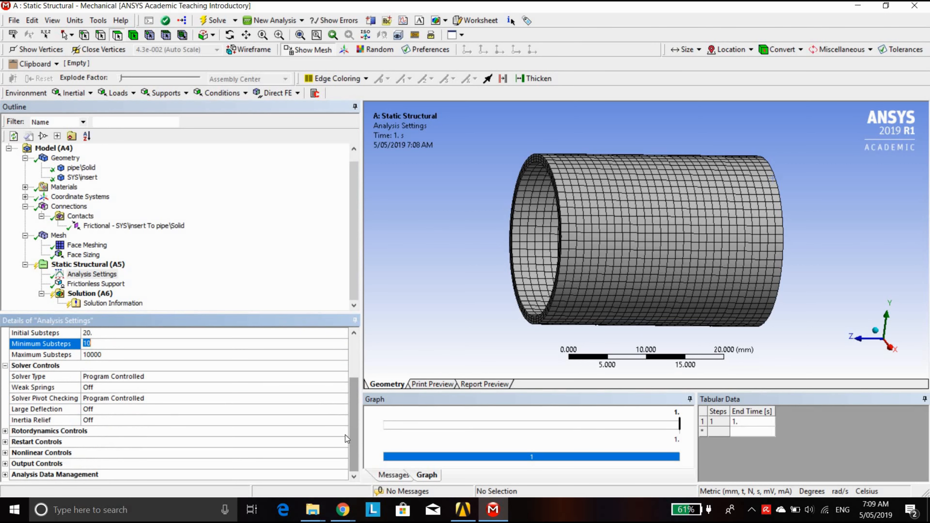
left_click(337, 388)
left_click(345, 389)
left_click(321, 401)
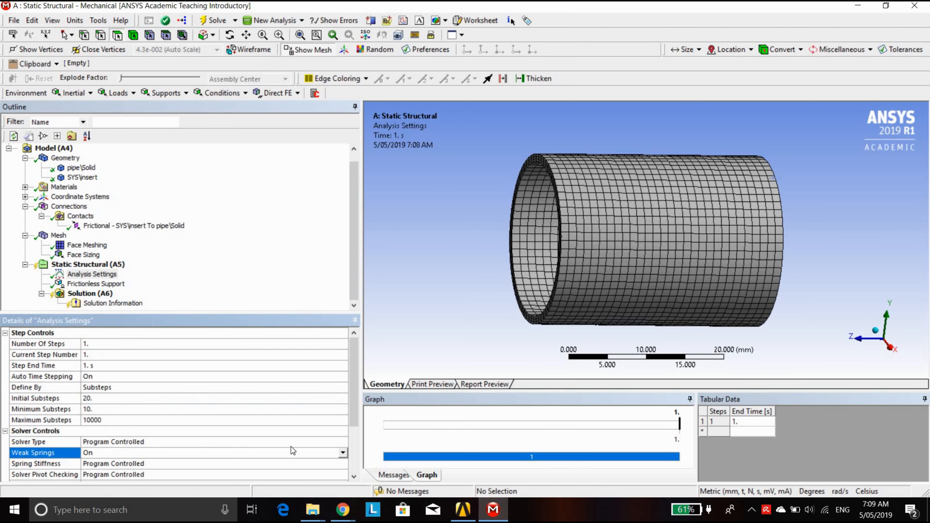
scroll(294, 437, "down", 3)
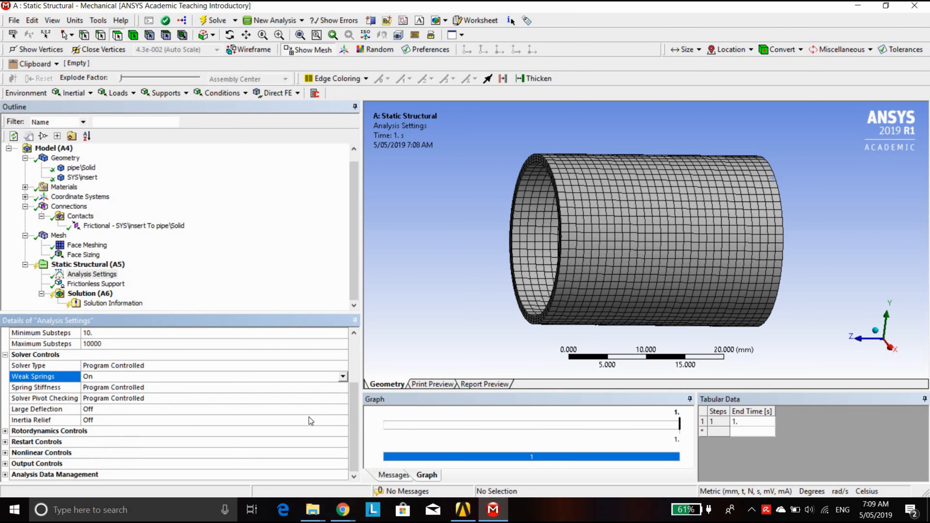
left_click(340, 409)
left_click(342, 408)
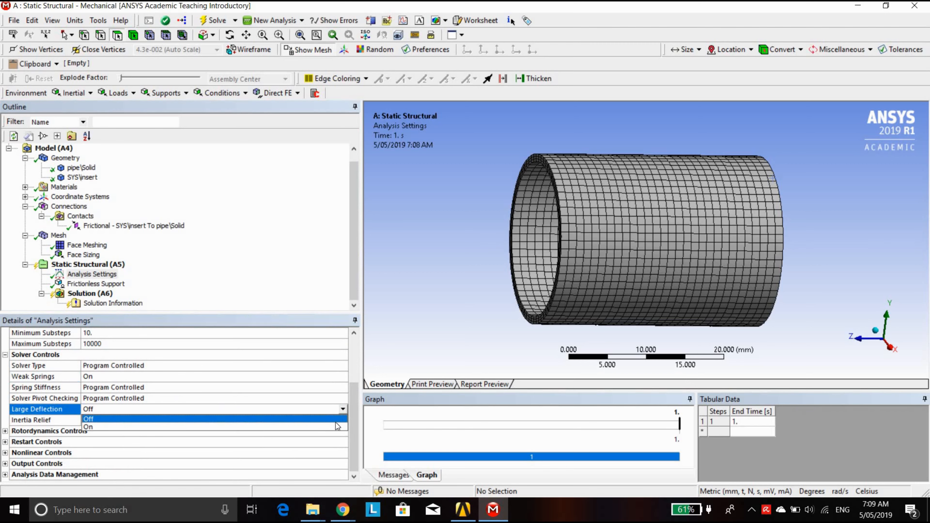
left_click(329, 426)
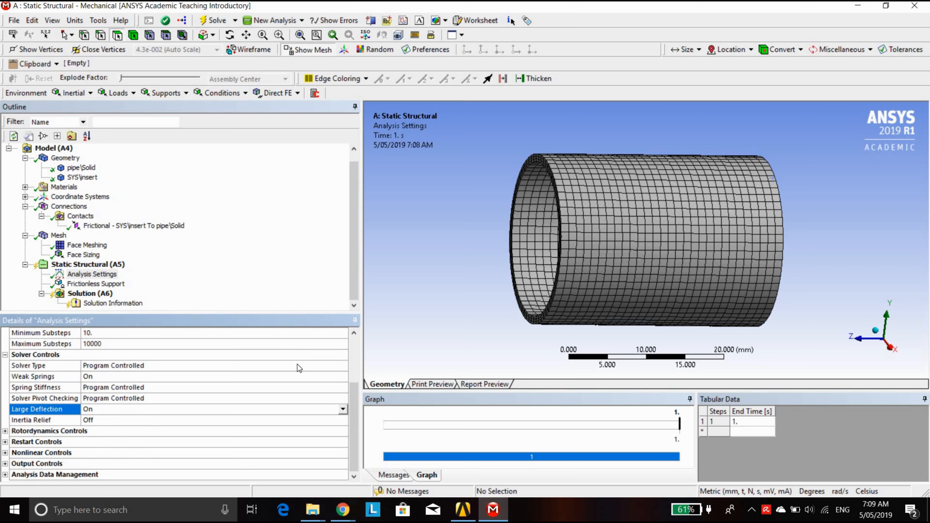
Add Equivalent (von-Mises) Stress, Equivalent (von-Mises) elastic Strain and Total Deformation results for all bodies to the Solution.
middle_click_drag(792, 292, 562, 328)
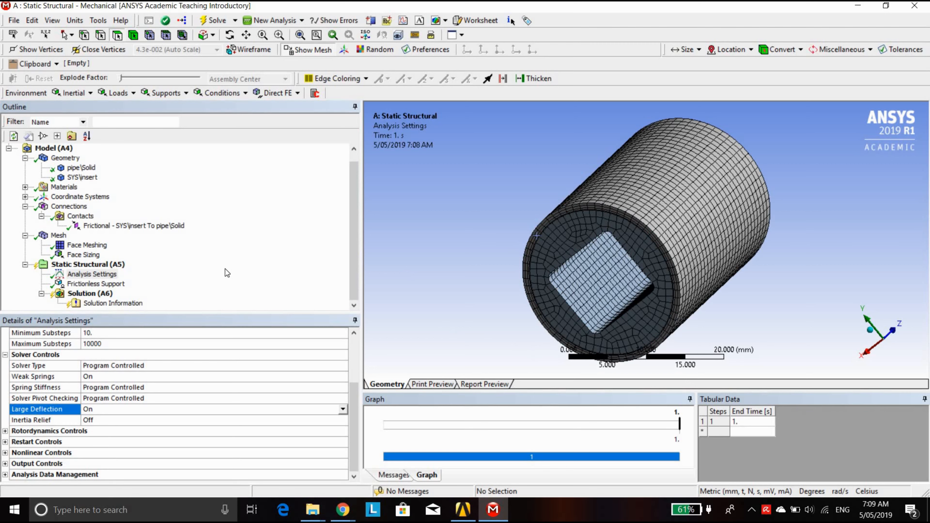
left_click(88, 296)
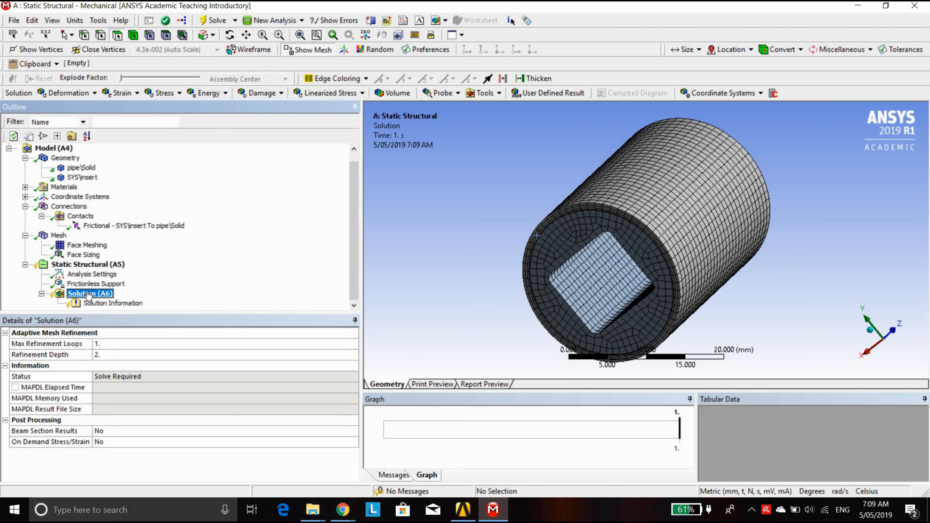
left_click(162, 94)
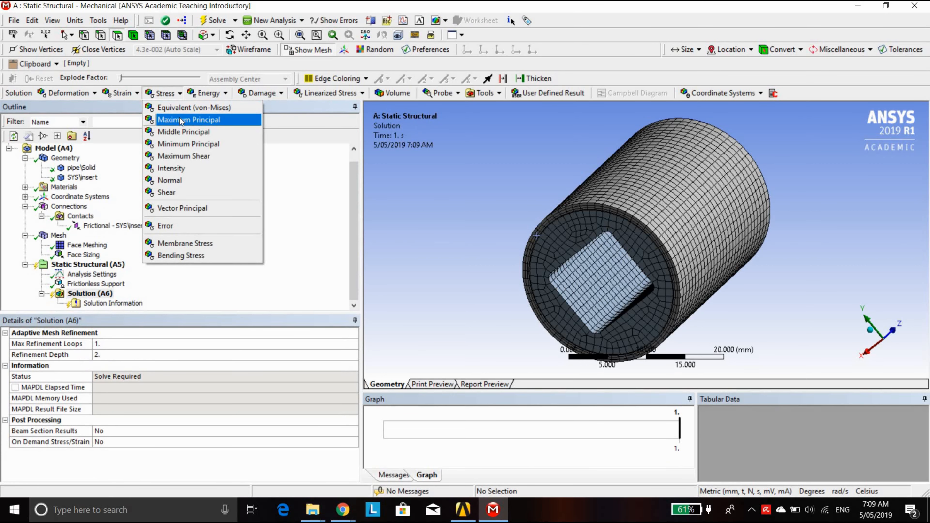
left_click(166, 108)
left_click(119, 93)
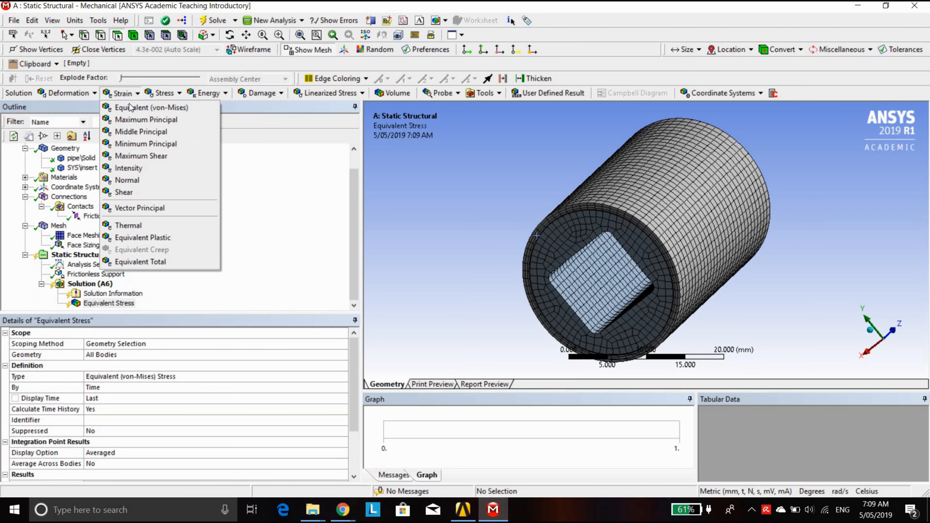
left_click(107, 107)
left_click(70, 93)
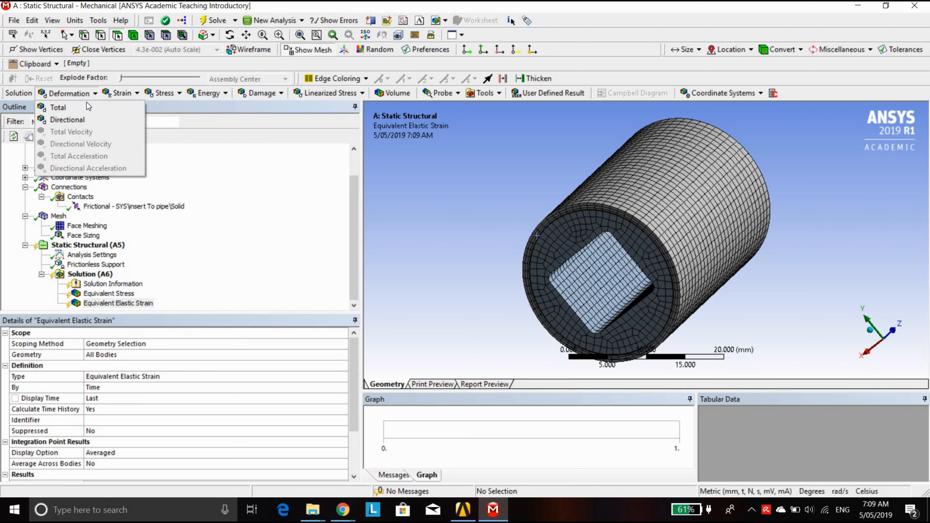
left_click(110, 107)
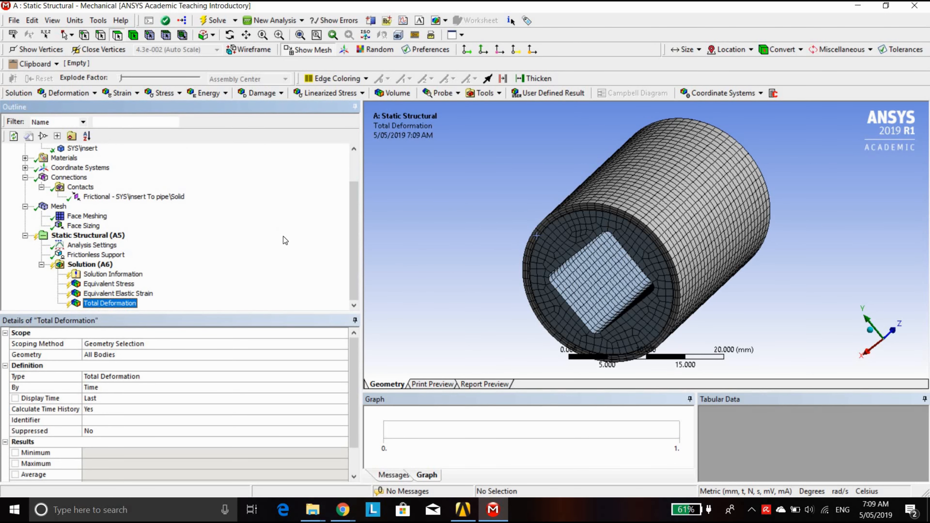
Insert a Stress Tool based on the Max Equivalent Stress theory under the Solution.
right_click(91, 266)
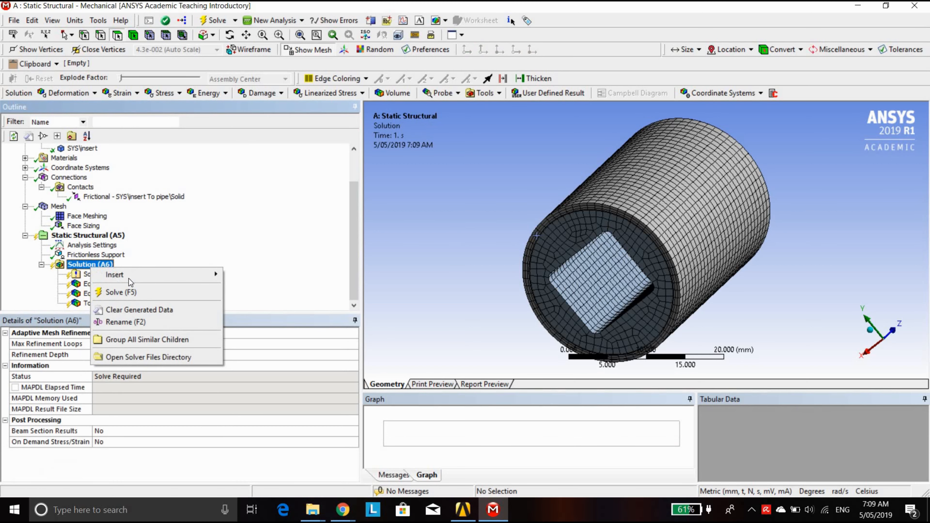
mouse_move(193, 276)
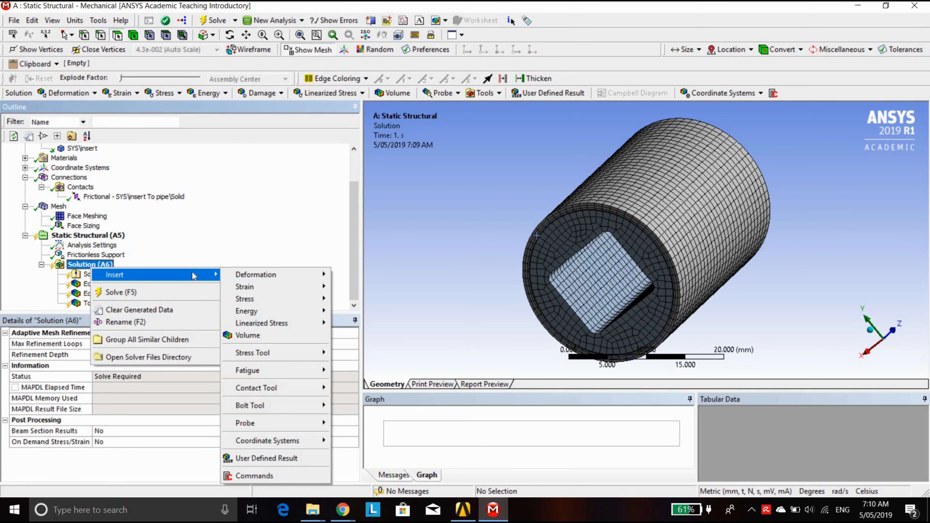
mouse_move(279, 356)
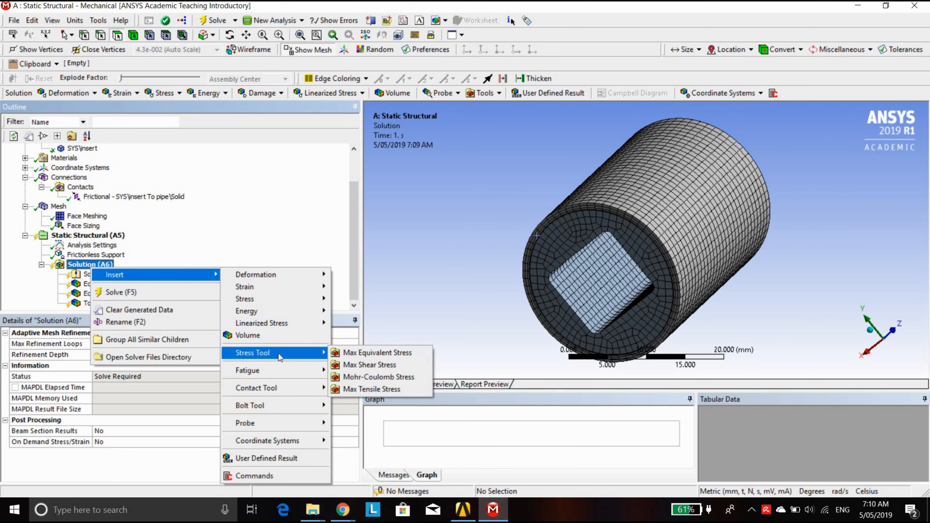
left_click(385, 353)
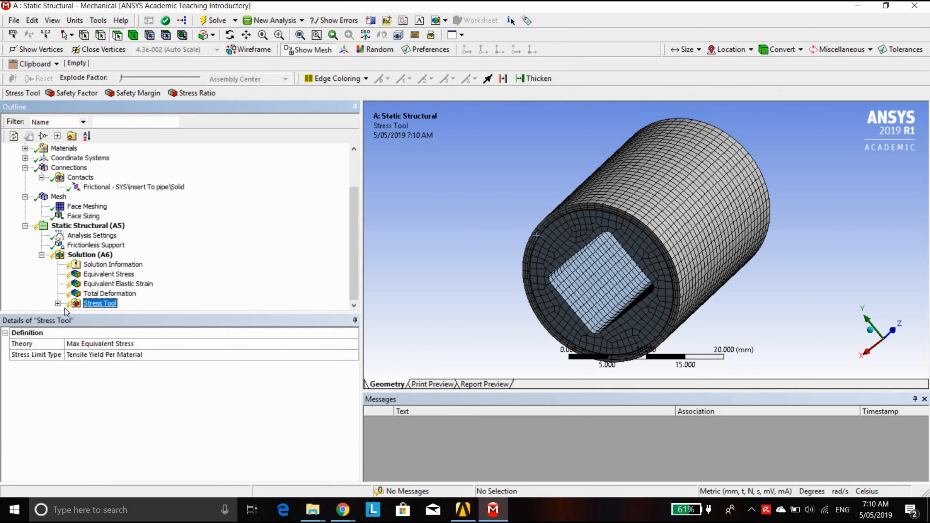
Try to solve the static structural analysis and open its Solution Information.
left_click(57, 304)
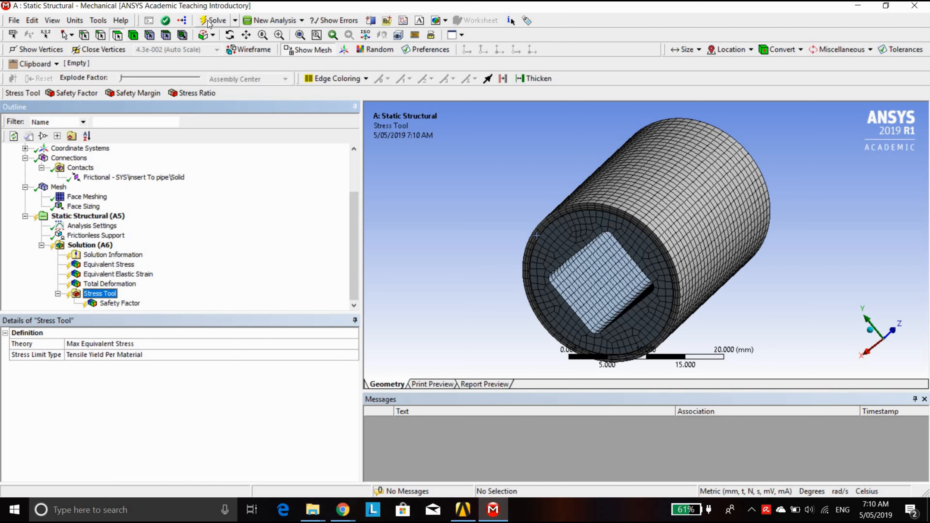
left_click(214, 20)
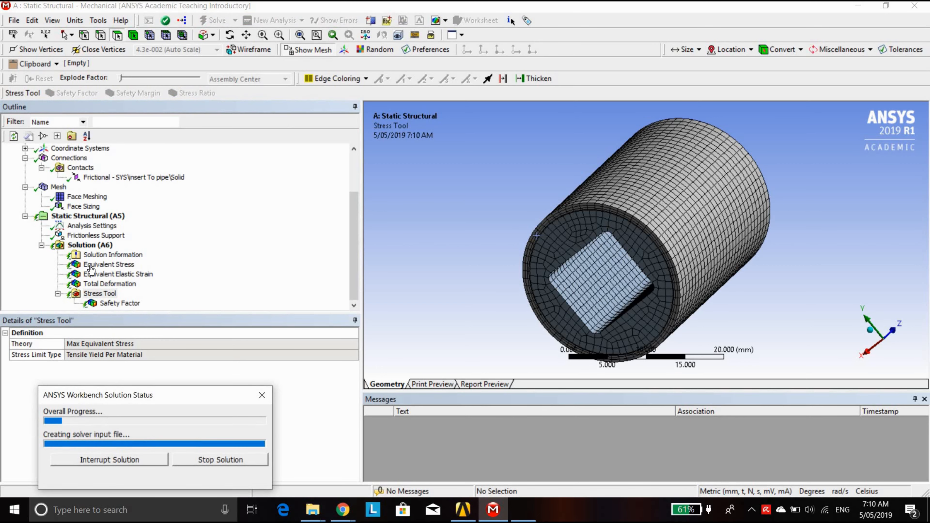
left_click(99, 255)
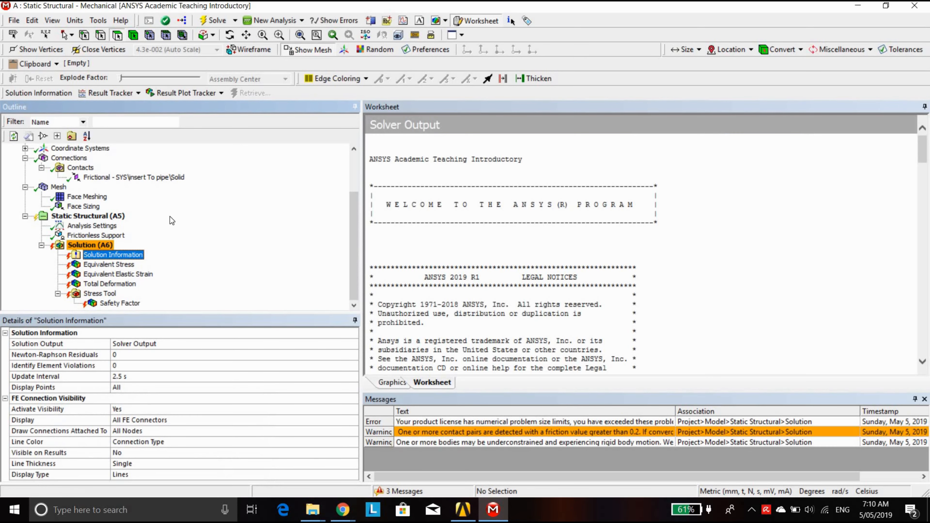
Delete the Face Sizing control from the mesh.
left_click(85, 206)
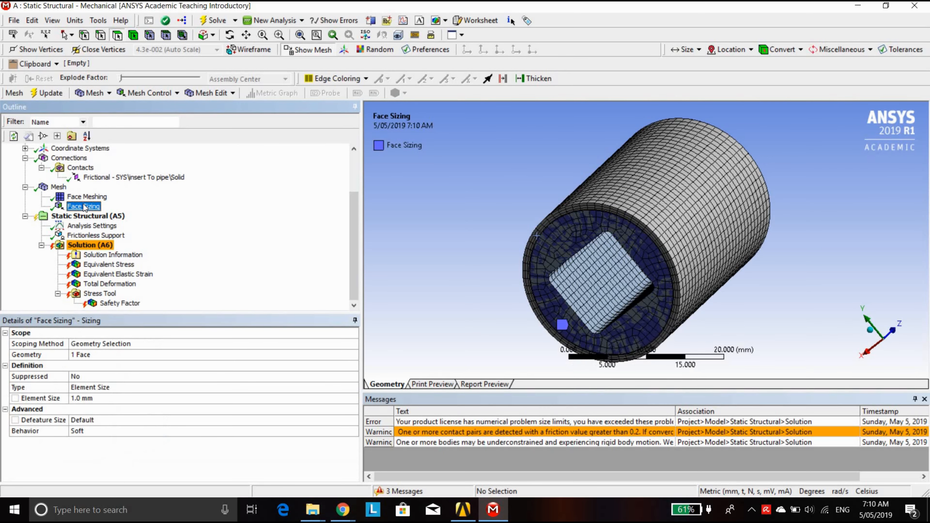
right_click(84, 206)
left_click(110, 352)
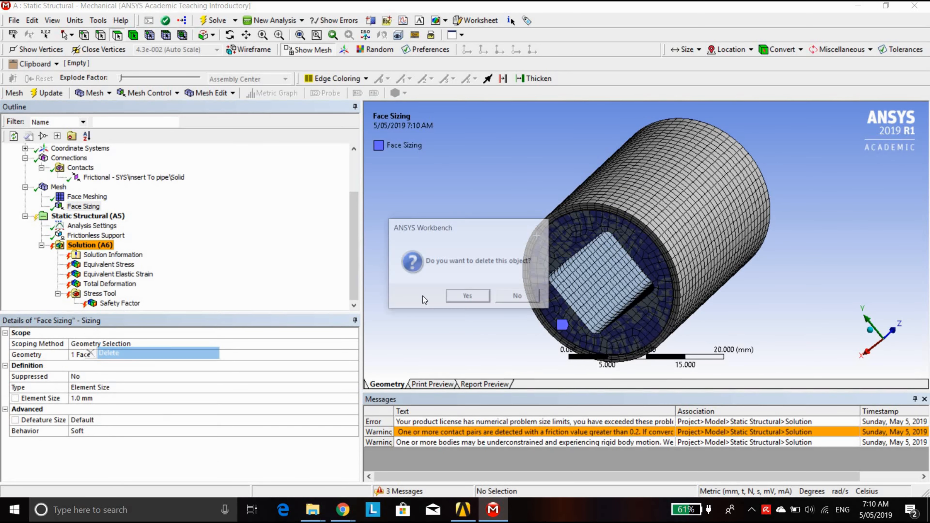
left_click(463, 297)
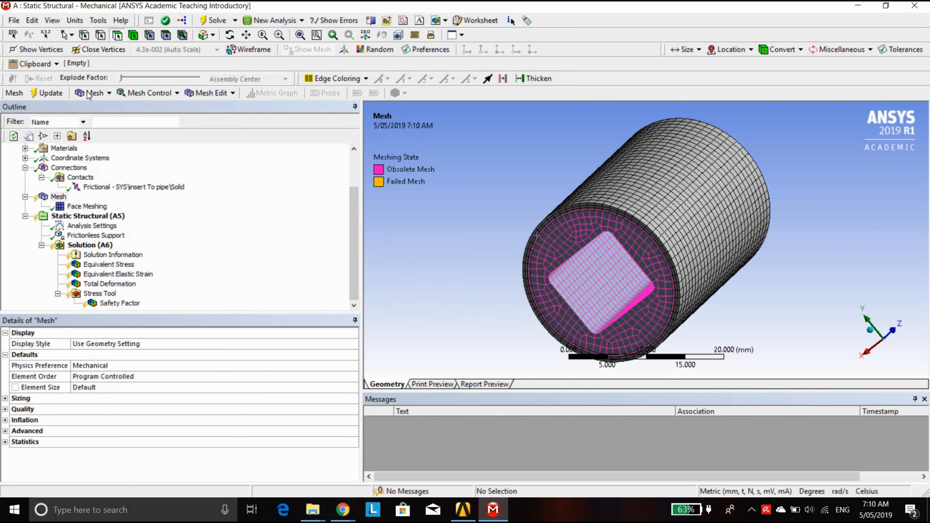
Regenerate the mesh without the face sizing and try solving the analysis again.
right_click(46, 196)
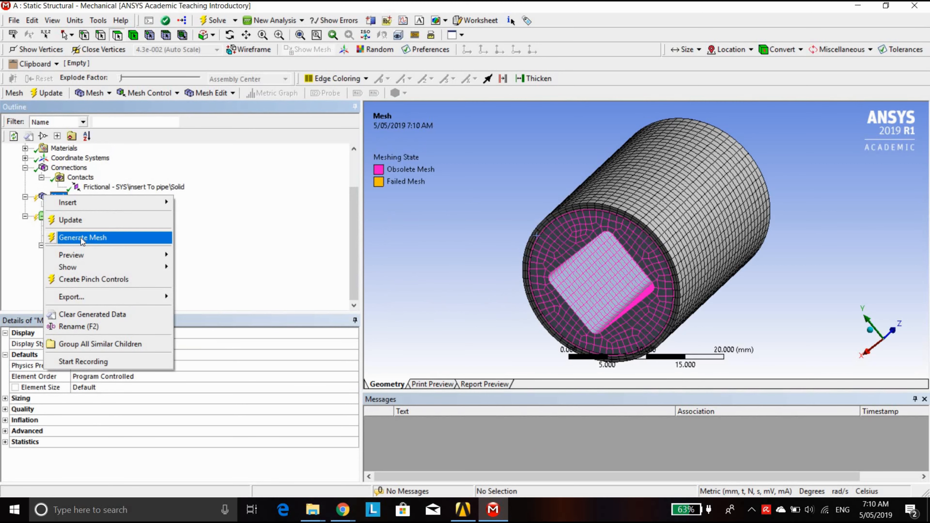
left_click(83, 238)
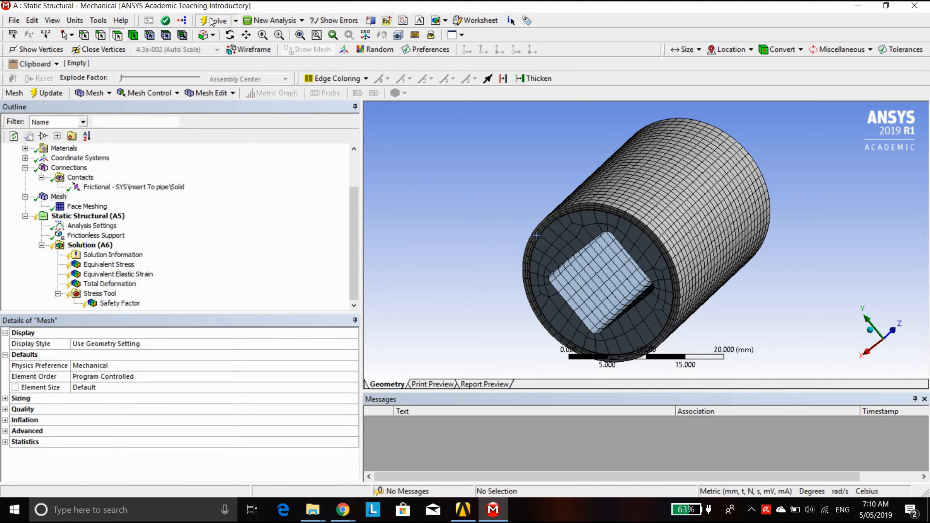
left_click(212, 21)
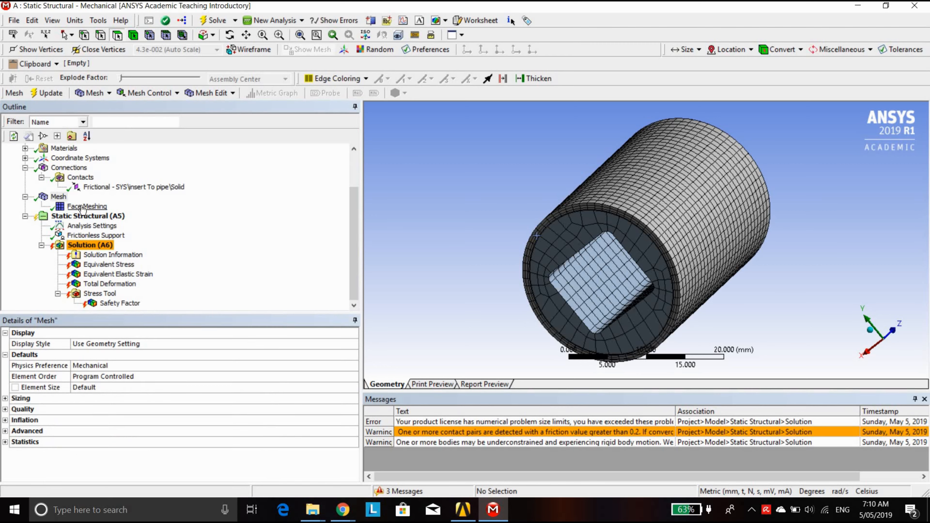
Set the Face Meshing's Internal Number of Divisions to 2 and regenerate the mesh.
left_click(82, 207)
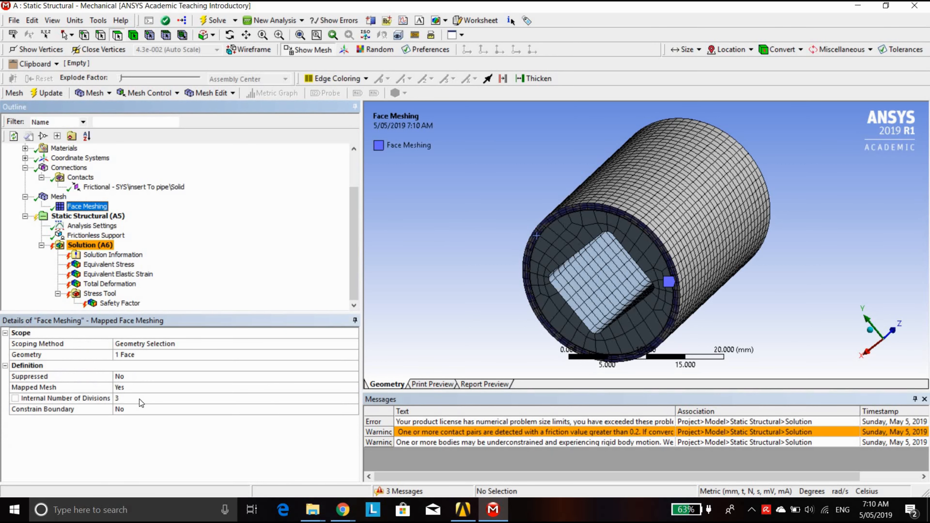
left_click(159, 399)
type("2")
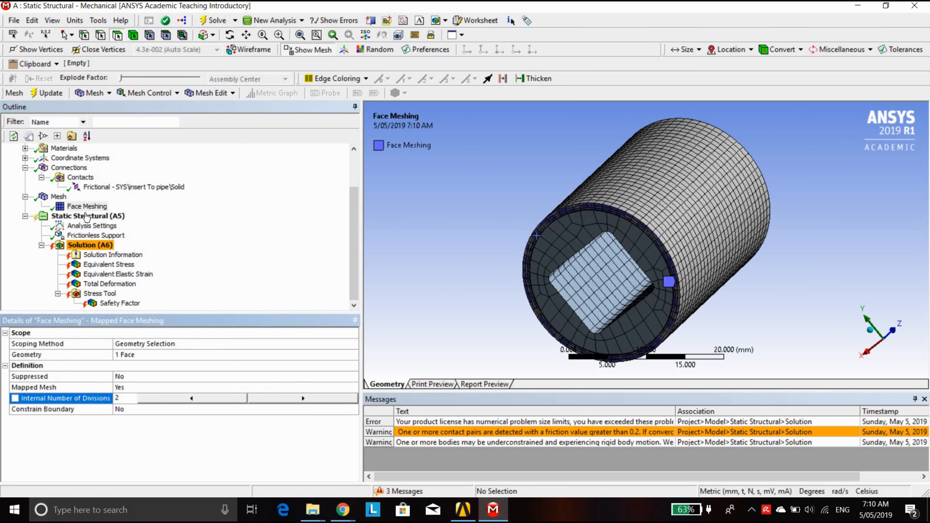
left_click(58, 198)
right_click(60, 198)
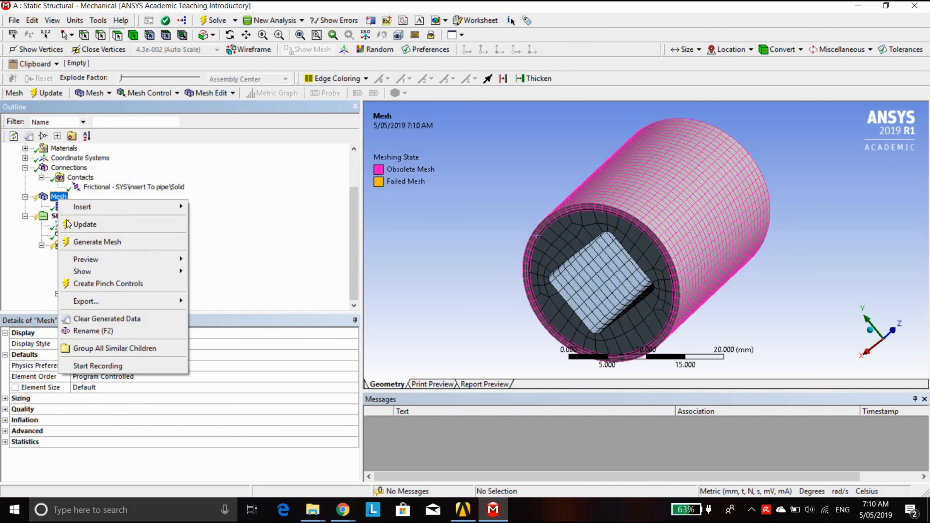
left_click(79, 243)
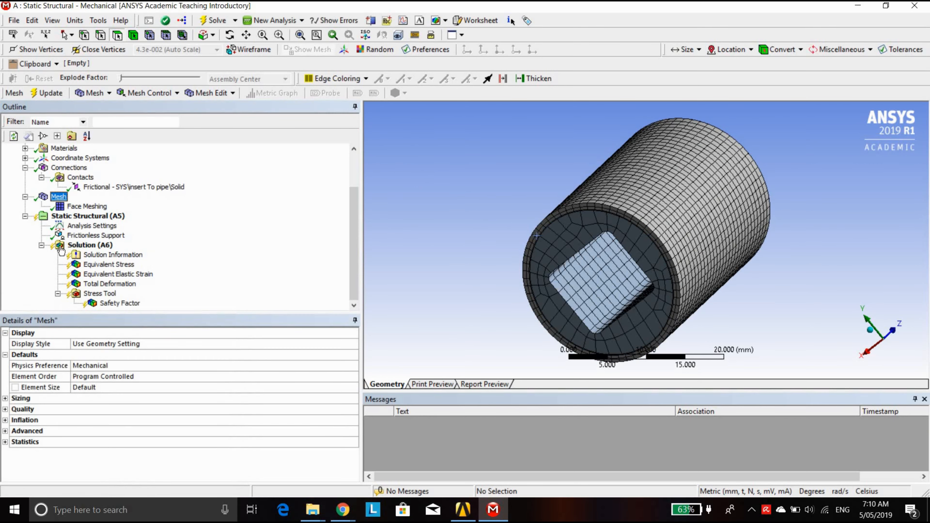
Check the node and element statistics of the coarsened mesh and solve the analysis.
left_click(5, 443)
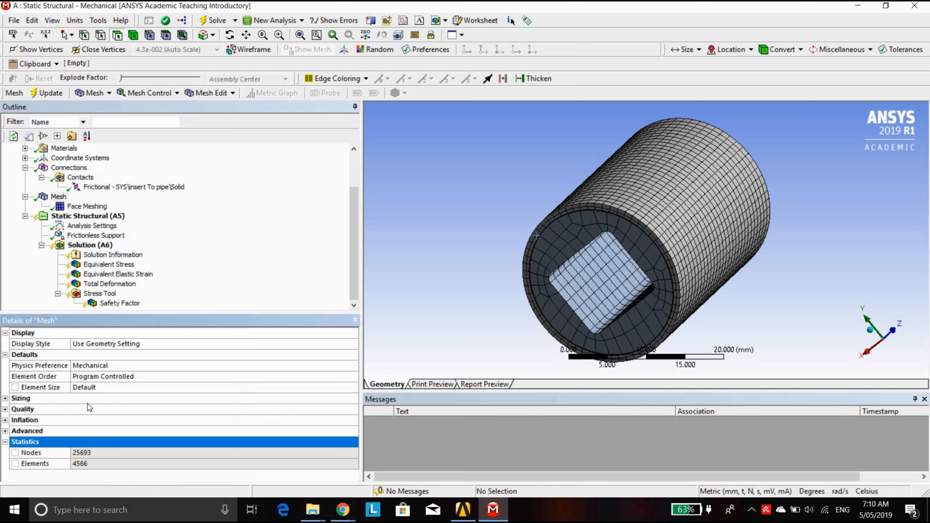
left_click(277, 283)
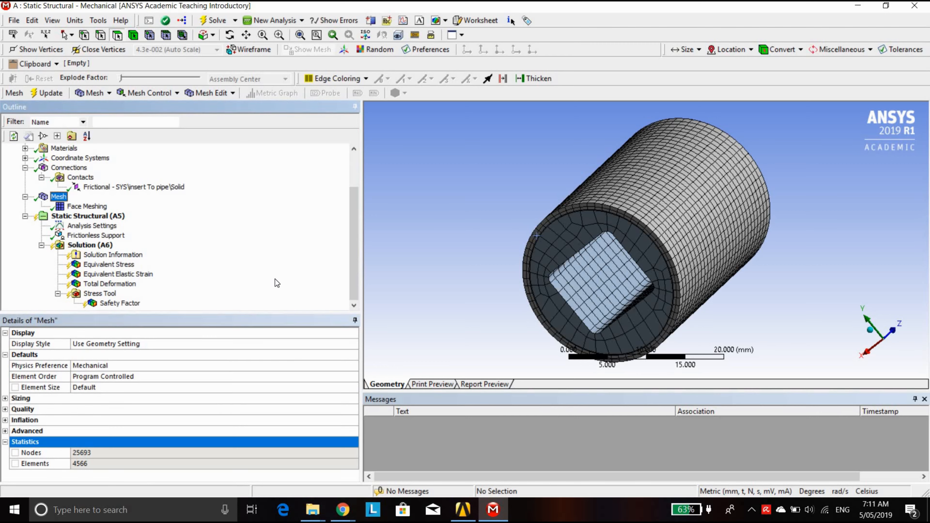
left_click(207, 25)
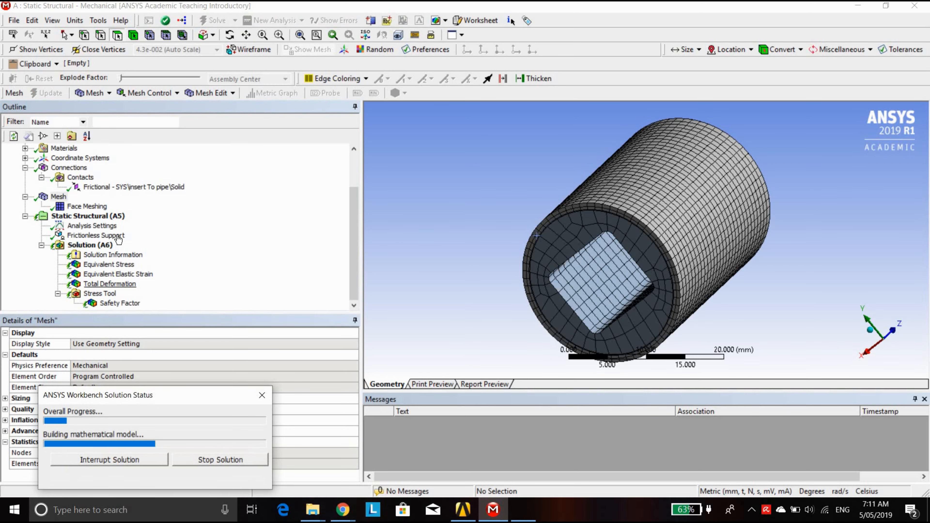
Set the Solution Information's Solution Output to Force Convergence and enlarge the convergence chart area.
left_click(117, 255)
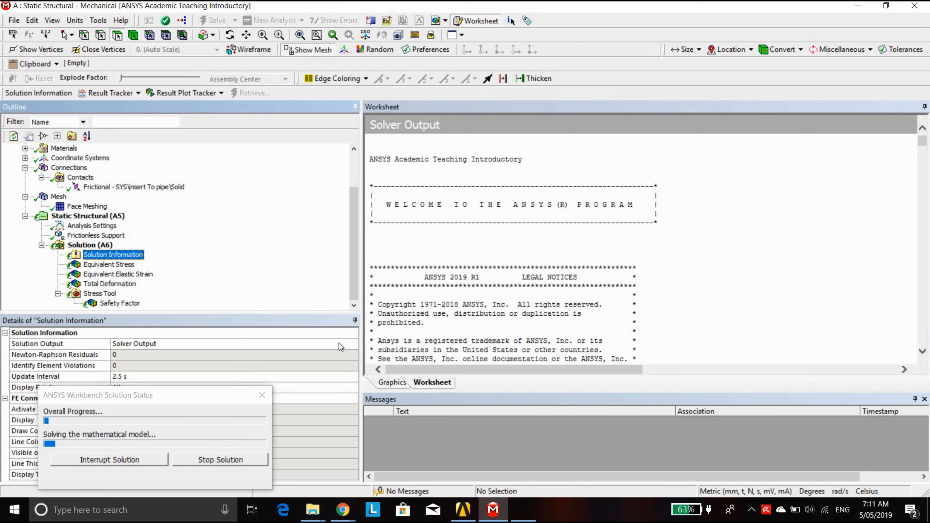
left_click(351, 346)
left_click(351, 344)
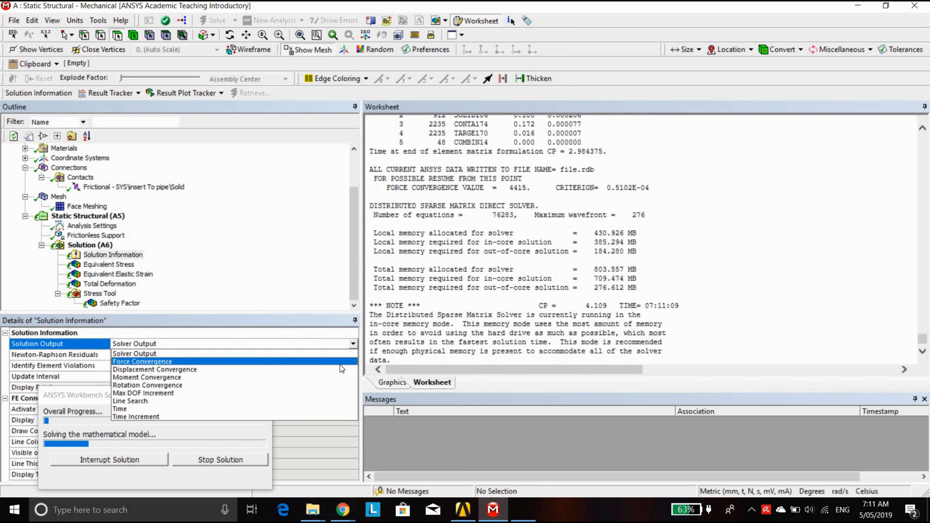
left_click(338, 361)
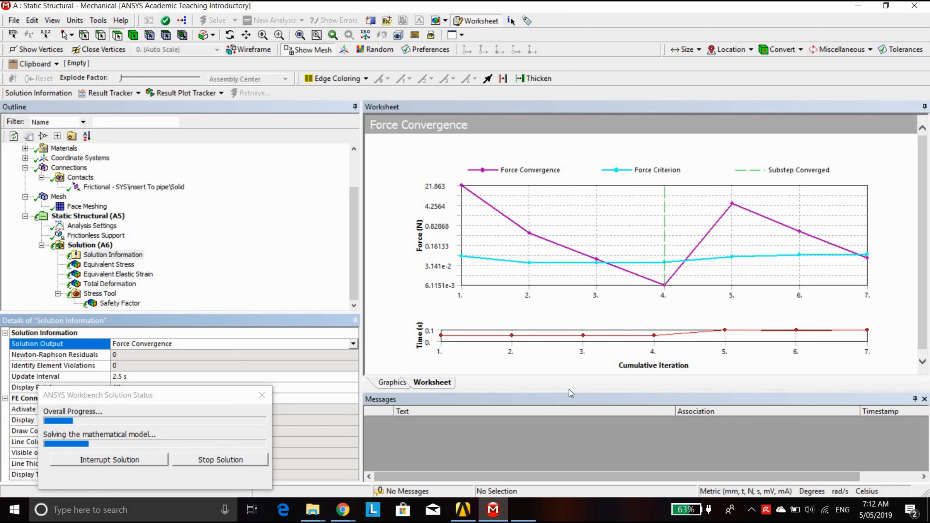
mouse_move(568, 394)
left_mouse_down()
mouse_move(559, 412)
mouse_move(573, 411)
left_mouse_up()
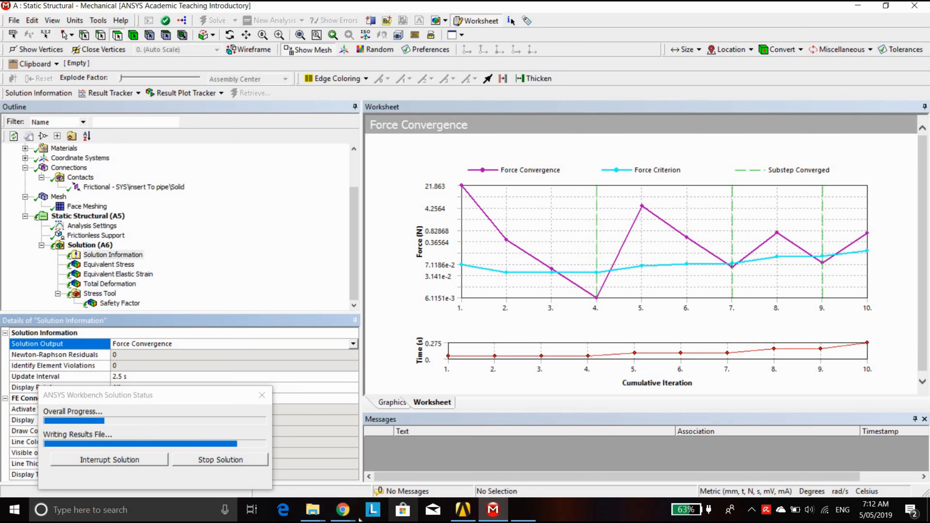
Switch to the Ansys Contact Types Explanation video in Chrome, review the contact behaviours and return to ANSYS Mechanical.
mouse_move(343, 510)
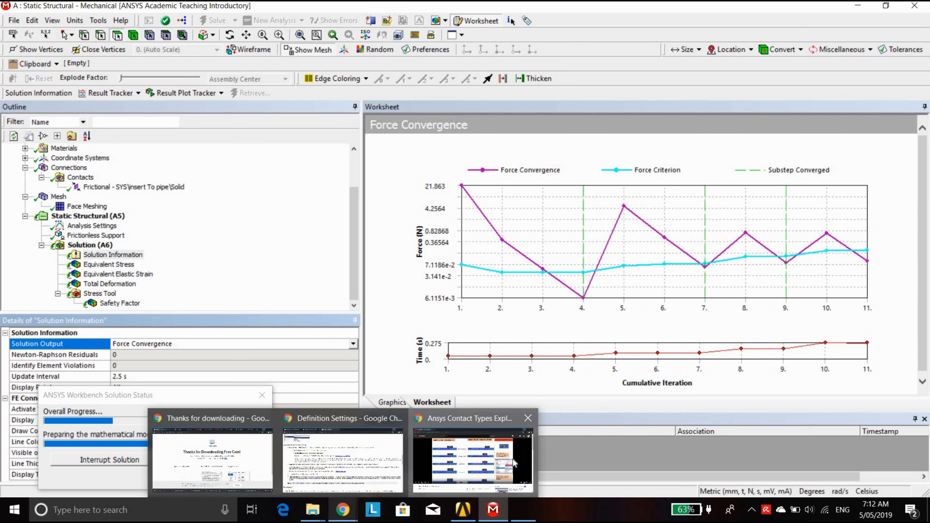
left_click(514, 463)
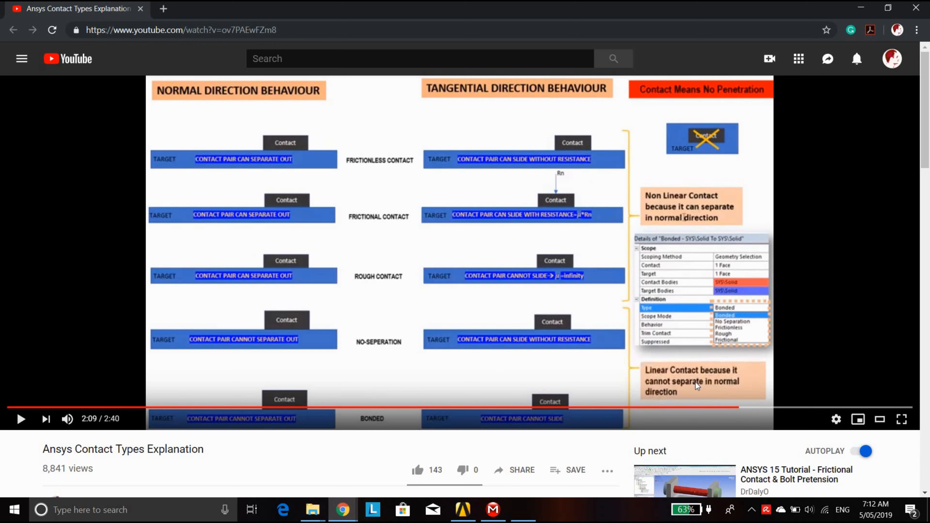
left_click(860, 8)
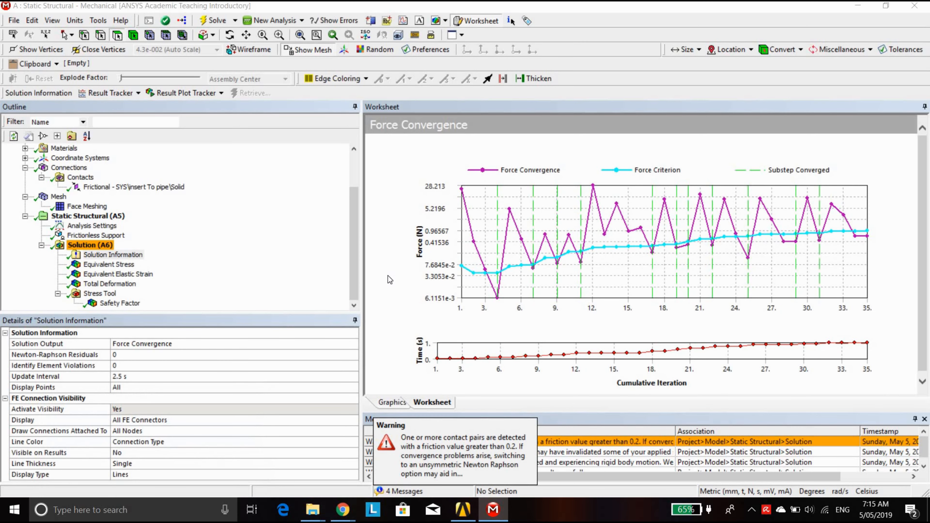
Display the Equivalent Stress result at 1.0 (True Scale) and examine the stress distribution over the pipe and insert.
left_click(110, 265)
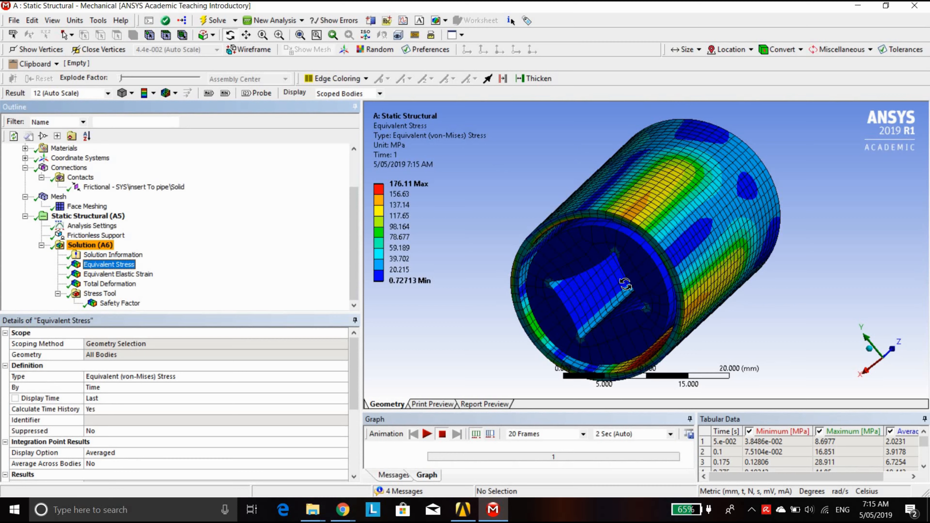
left_click_drag(625, 284, 653, 282)
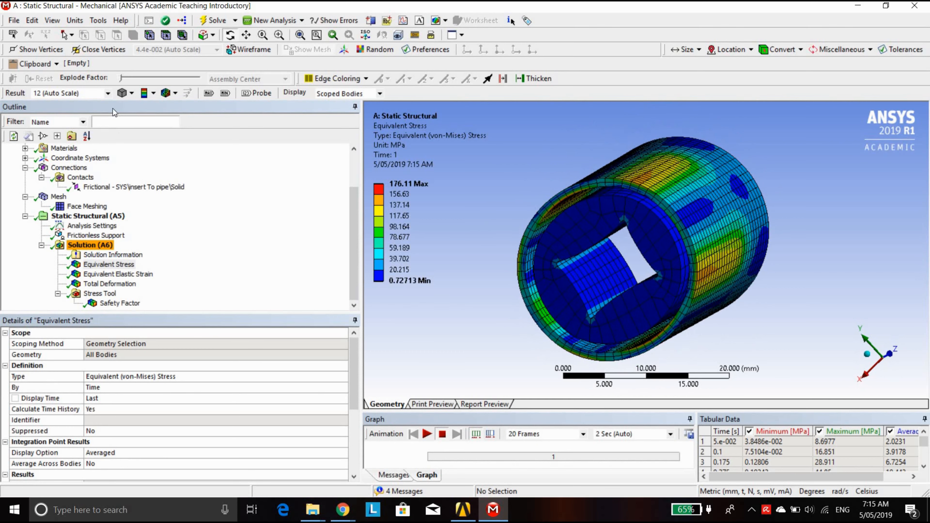
left_click(107, 97)
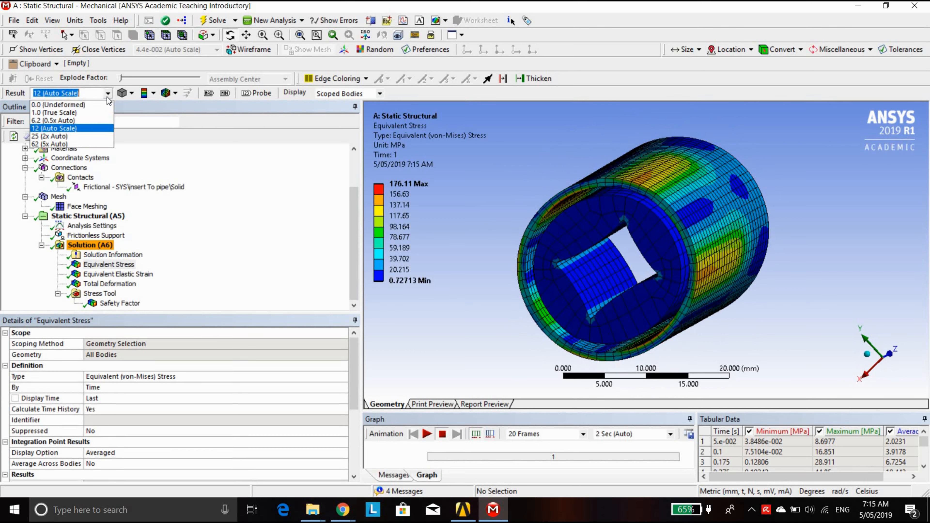
left_click(97, 110)
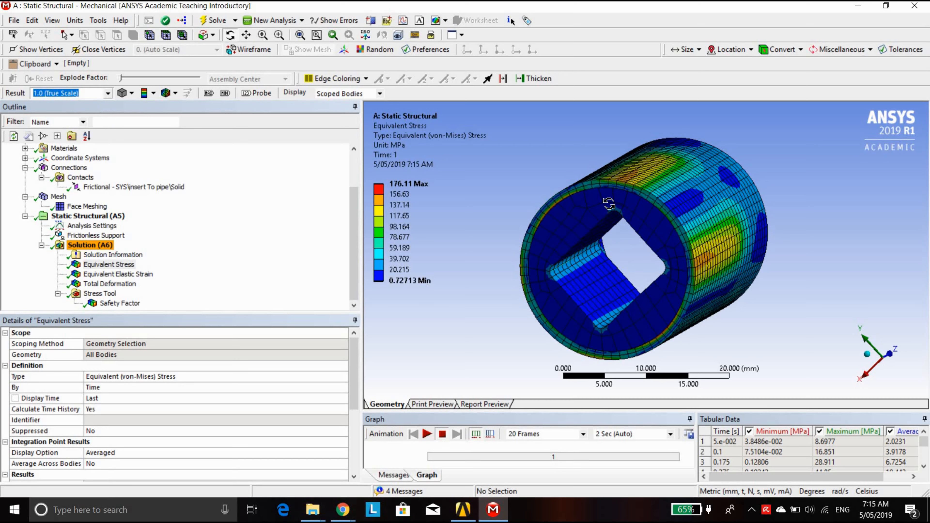
left_click_drag(570, 266, 625, 339)
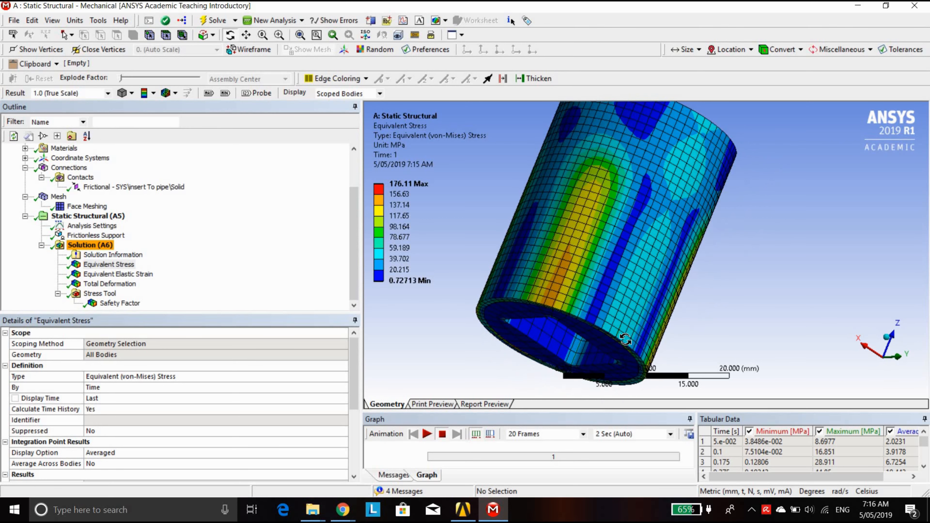
left_click_drag(618, 314, 637, 271)
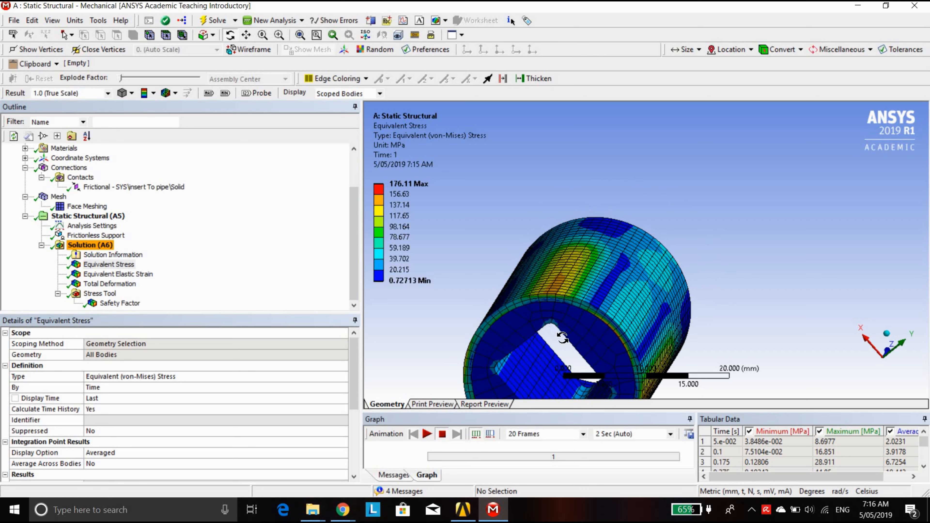
left_click(556, 334)
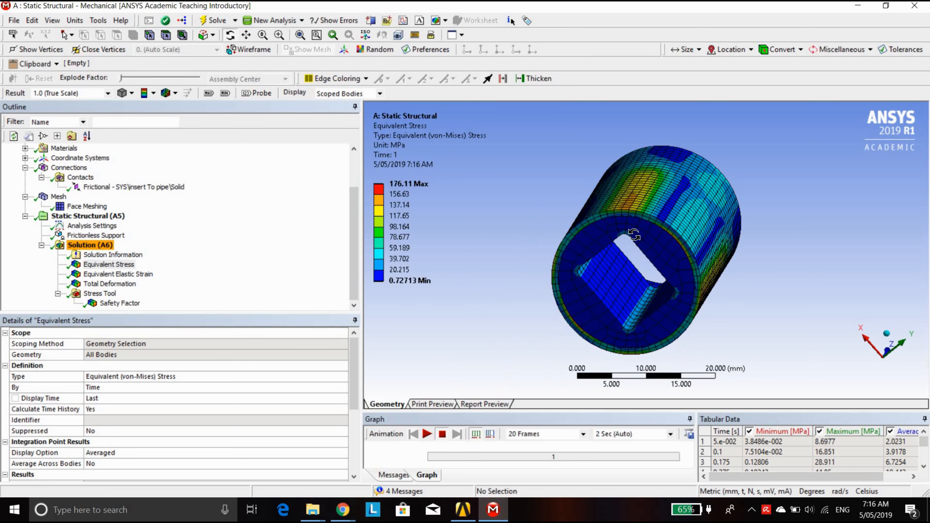
left_click_drag(679, 303, 699, 319)
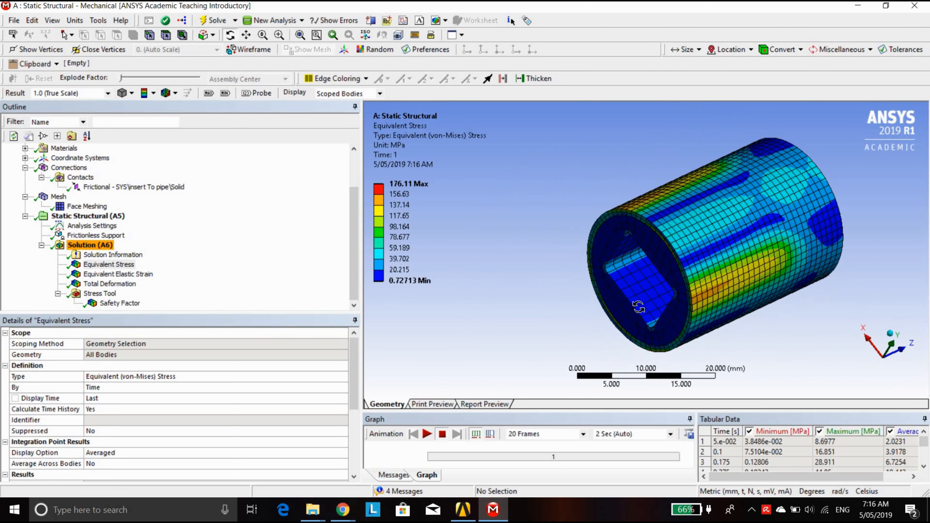
left_click_drag(629, 298, 634, 258)
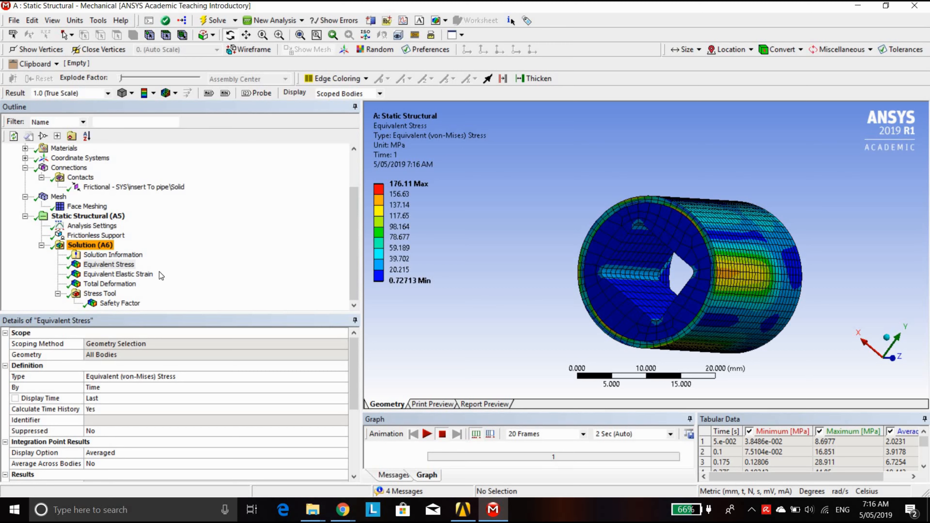
Examine the Equivalent Elastic Strain result on the insert and display the Total Deformation result.
left_click(148, 275)
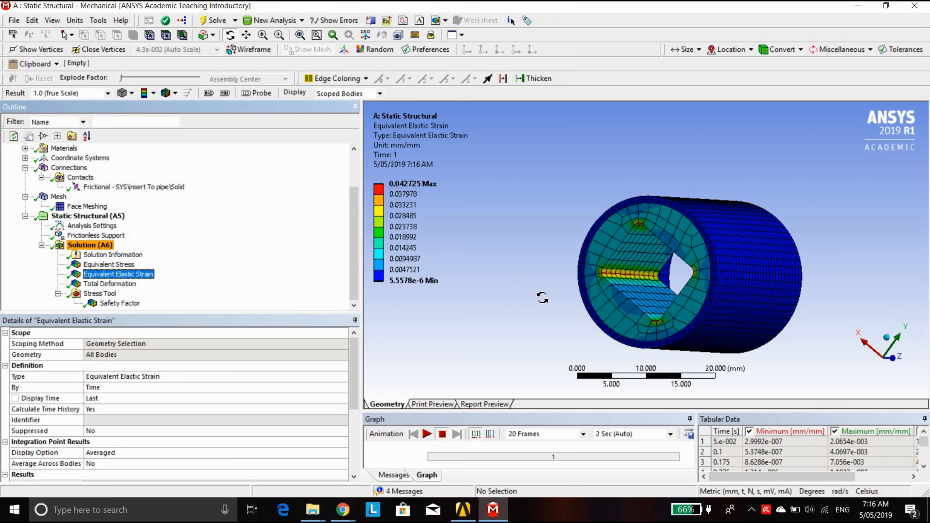
mouse_move(546, 299)
left_mouse_down()
mouse_move(561, 310)
mouse_move(557, 290)
mouse_move(636, 278)
mouse_move(545, 307)
mouse_move(552, 313)
left_mouse_up()
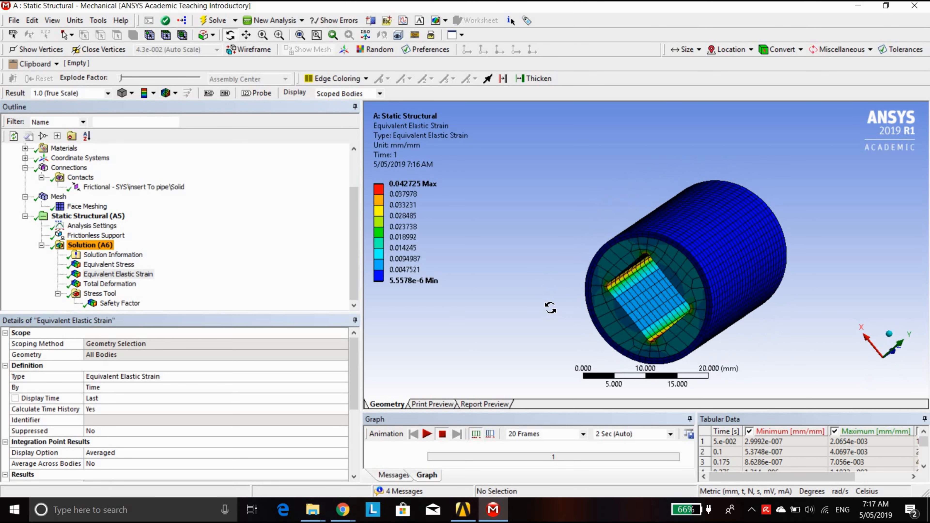
left_click(116, 283)
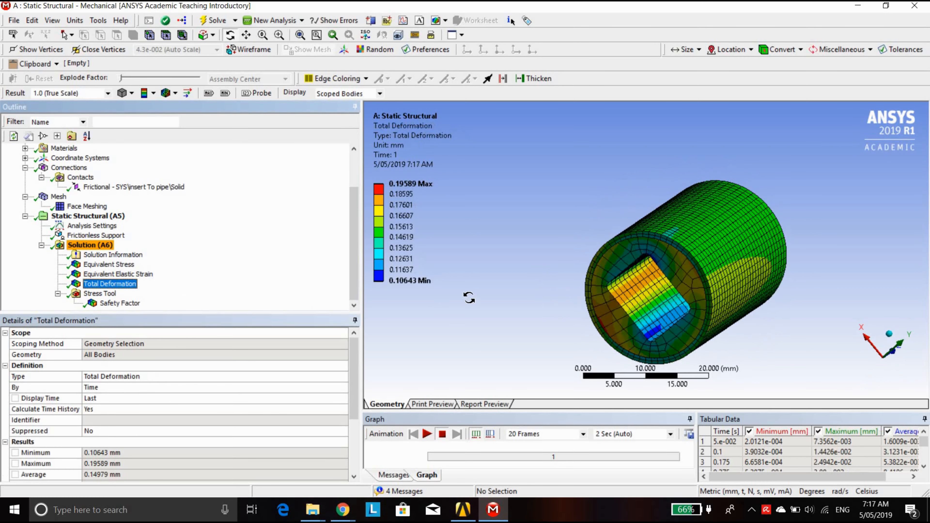
Examine the Total Deformation distribution over the pipe and insert from several angles.
left_click_drag(571, 266, 648, 264)
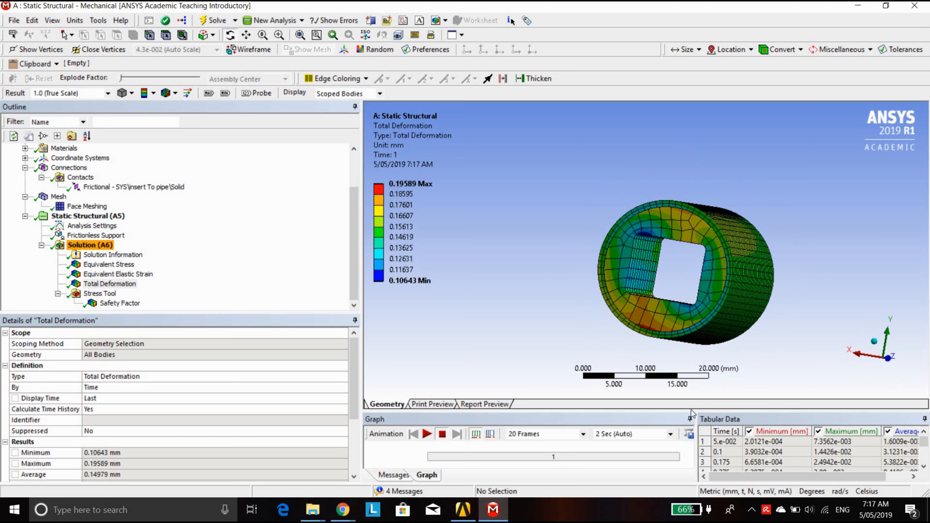
left_click_drag(685, 337, 636, 229)
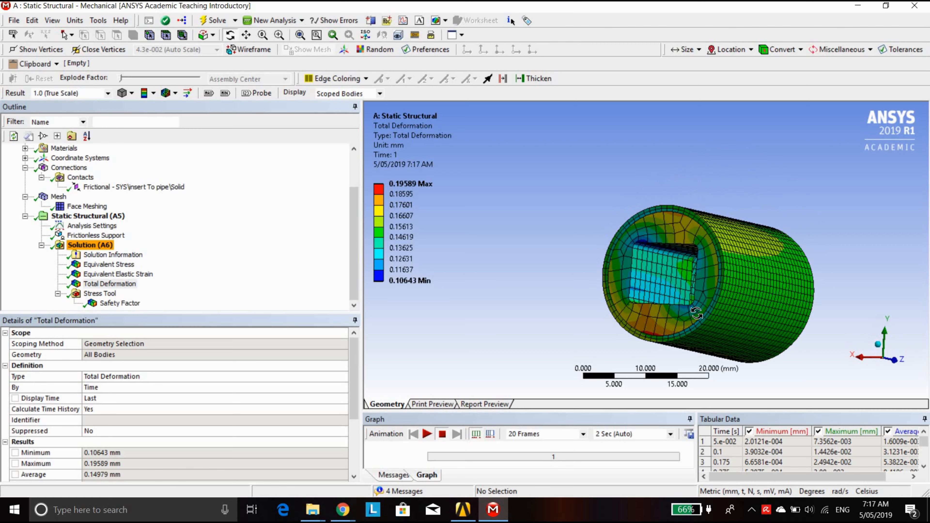
left_click_drag(648, 316, 741, 326)
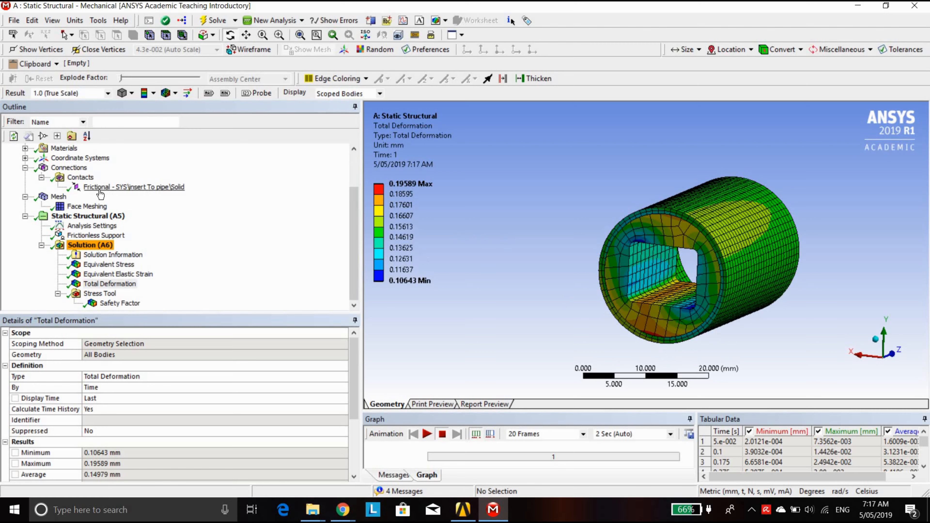
Hide the pipe body and examine the Equivalent Stress result on the insert alone, including its square bore.
scroll(91, 186, "up", 2)
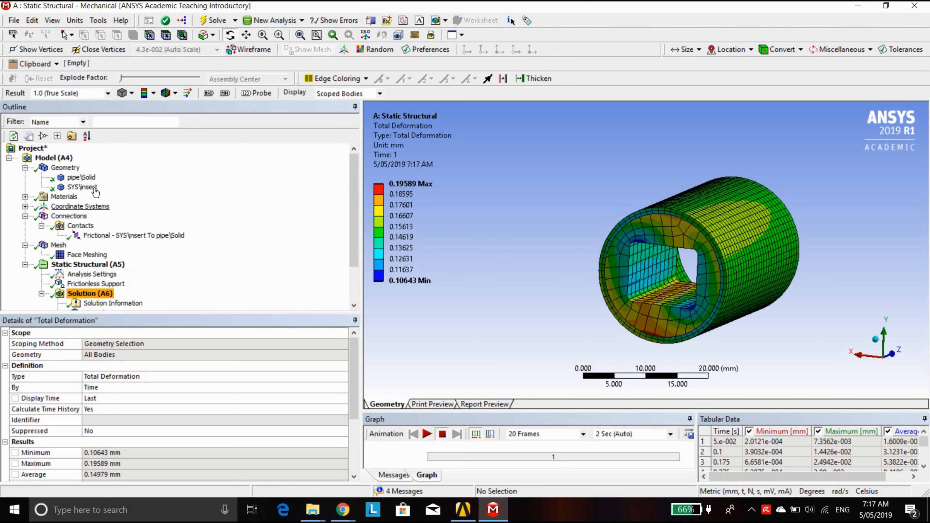
left_click(83, 178)
right_click(85, 178)
left_click(137, 274)
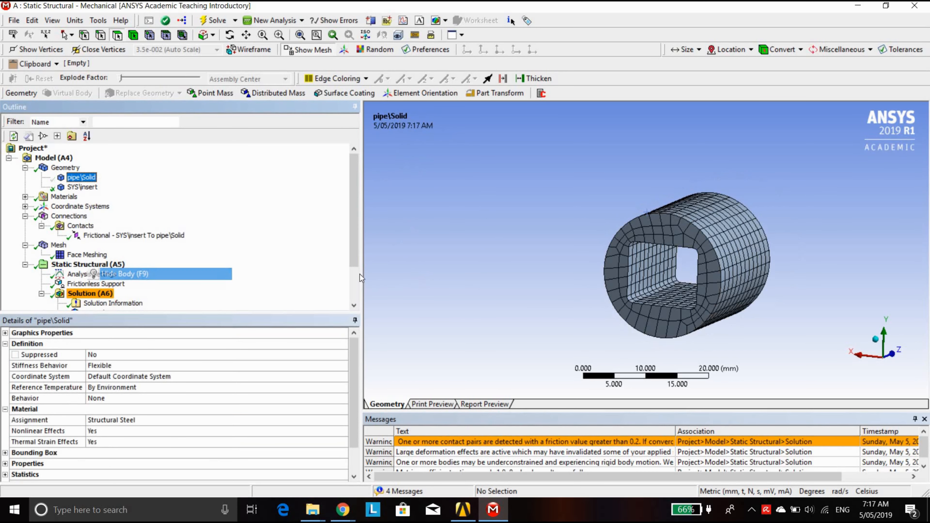
scroll(144, 288, "down", 2)
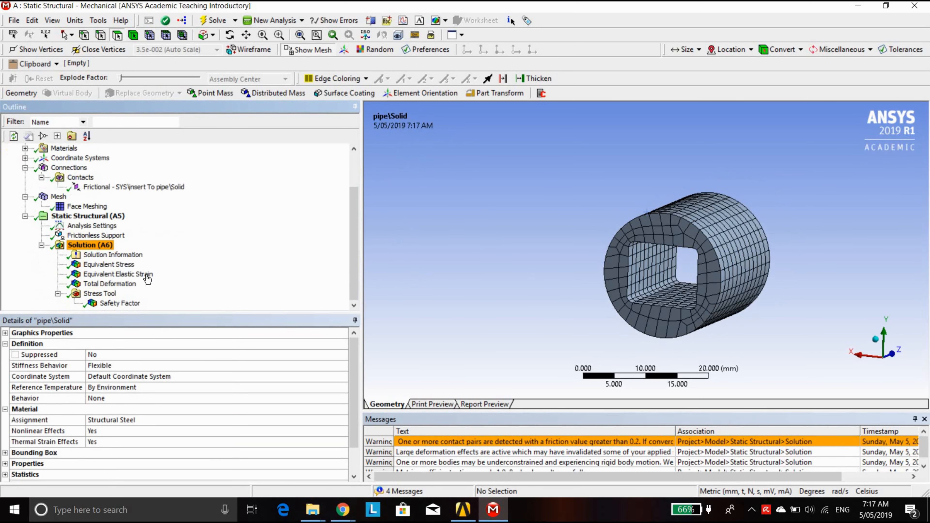
left_click(127, 264)
left_click_drag(641, 249, 704, 203)
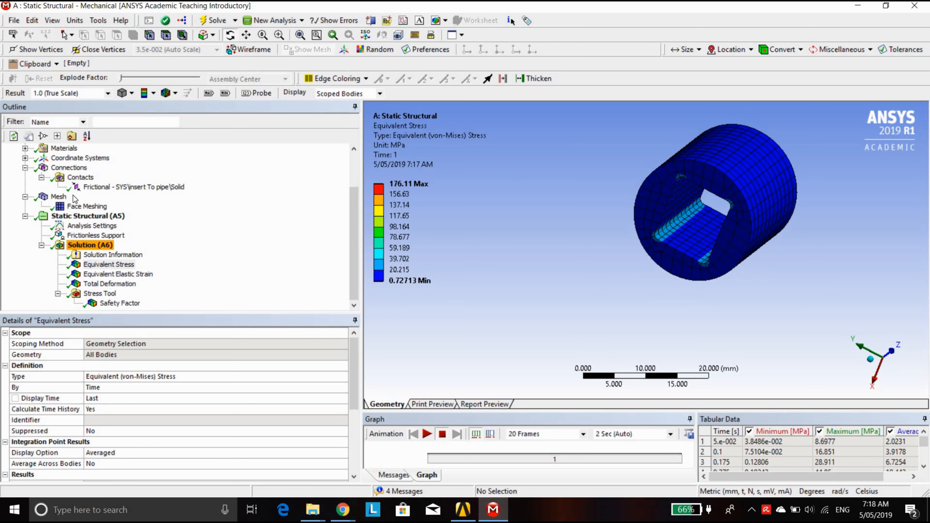
Make the hidden pipe body visible again.
scroll(72, 187, "up", 2)
right_click(78, 178)
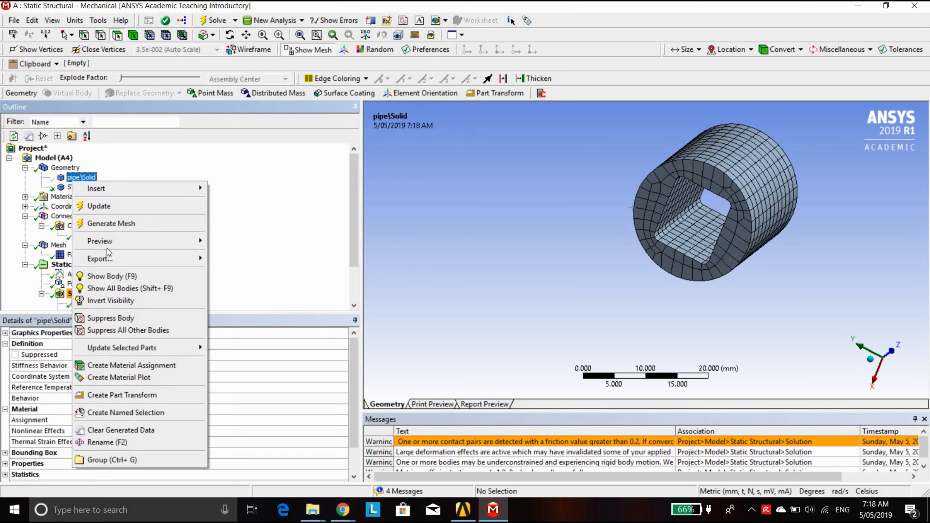
left_click(122, 275)
Display the Stress Tool's Safety Factor result and examine the insert's inner corners and the pipe's outer surface.
scroll(126, 289, "down", 2)
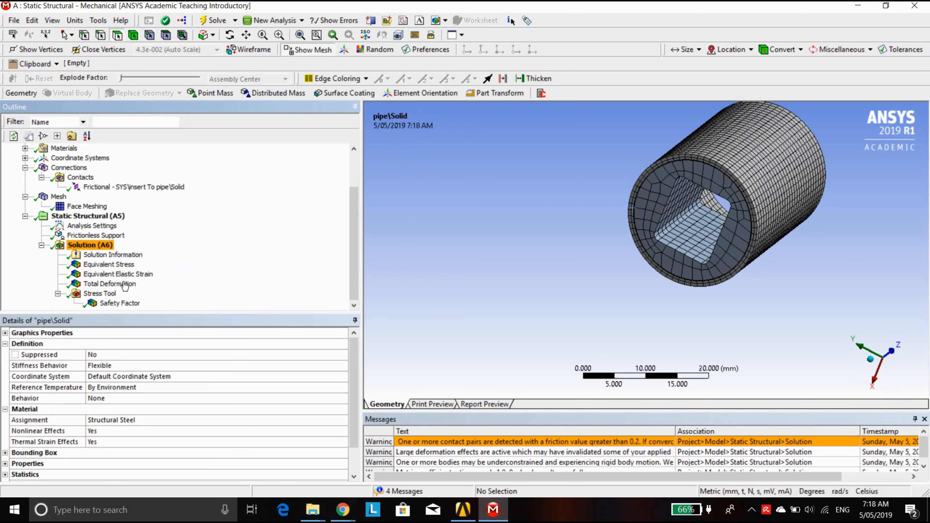
left_click(131, 304)
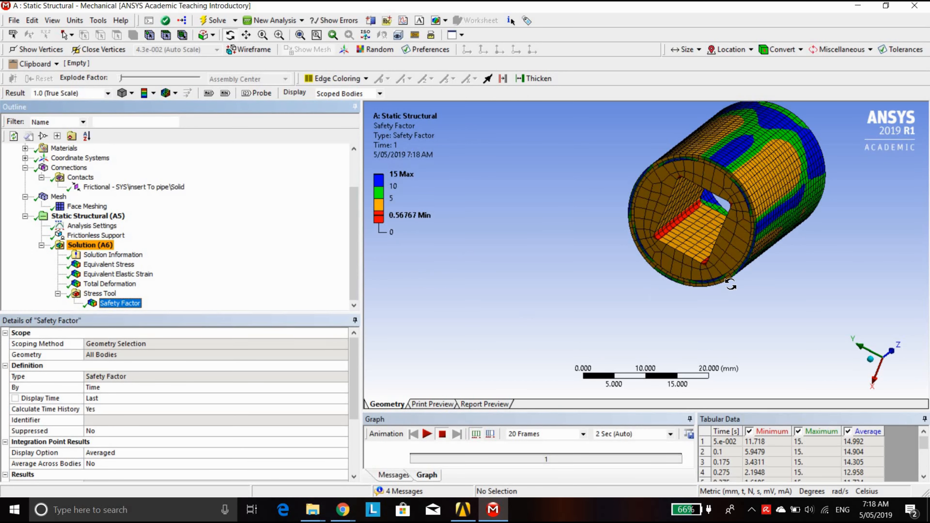
left_click_drag(719, 286, 698, 289)
left_click(404, 232)
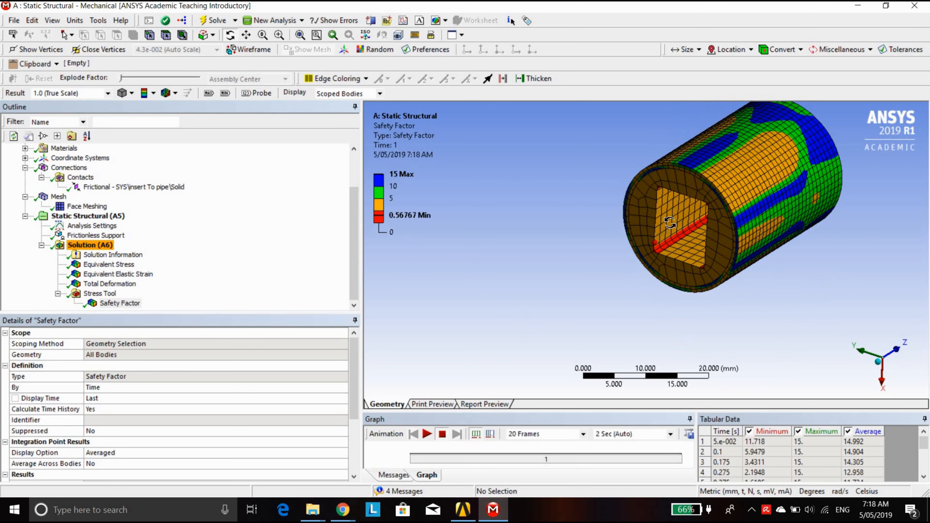
left_click_drag(670, 226, 652, 221)
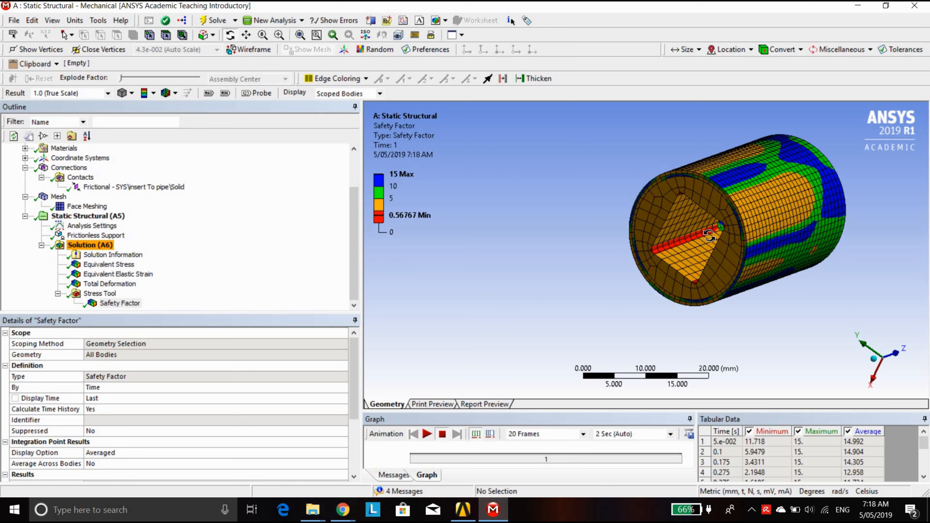
mouse_move(637, 254)
left_mouse_down()
mouse_move(721, 249)
mouse_move(675, 264)
mouse_move(646, 248)
mouse_move(653, 250)
left_mouse_up()
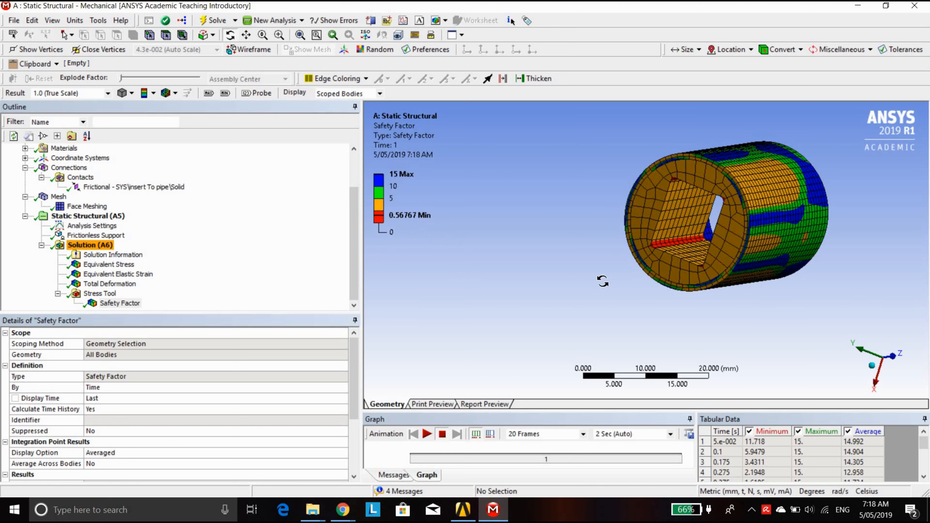
left_click_drag(618, 295, 691, 229)
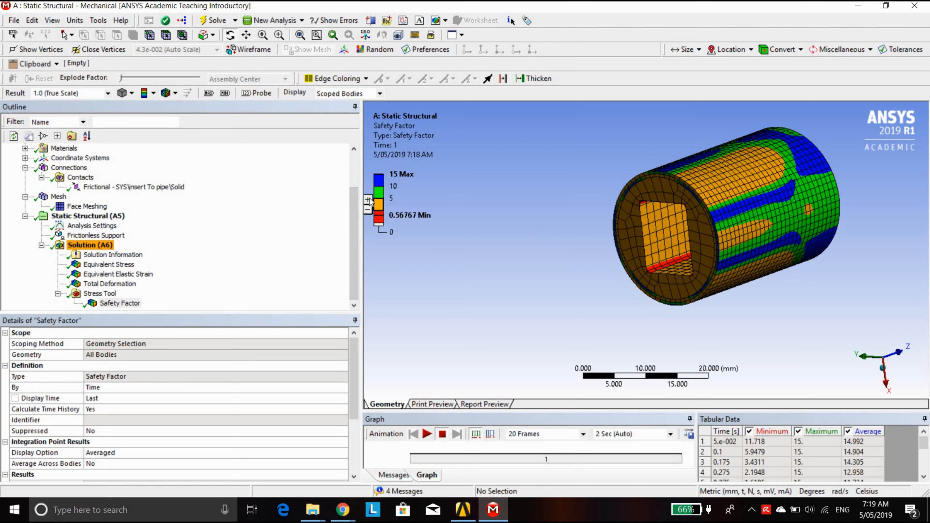
Add two contour bands to the Safety Factor legend below 5 and remove one, leaving a band boundary at 3.
left_click(367, 200)
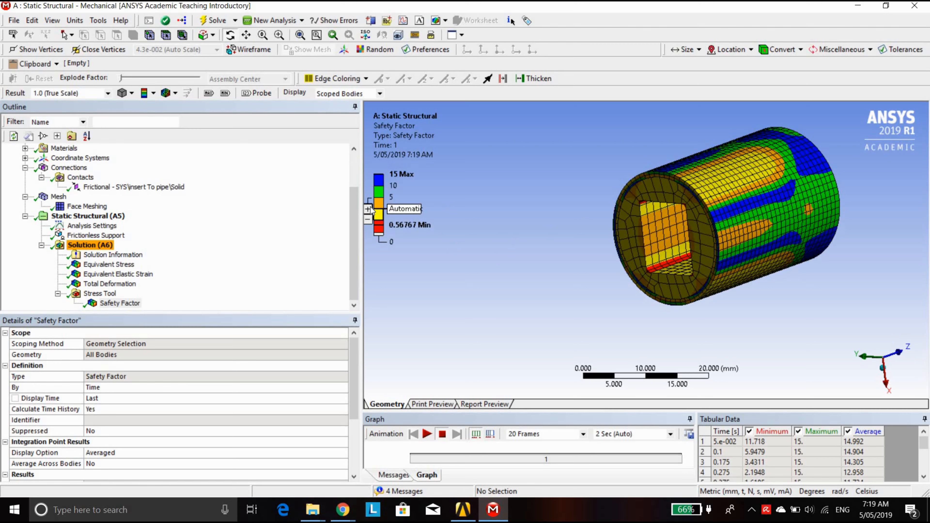
left_click(368, 208)
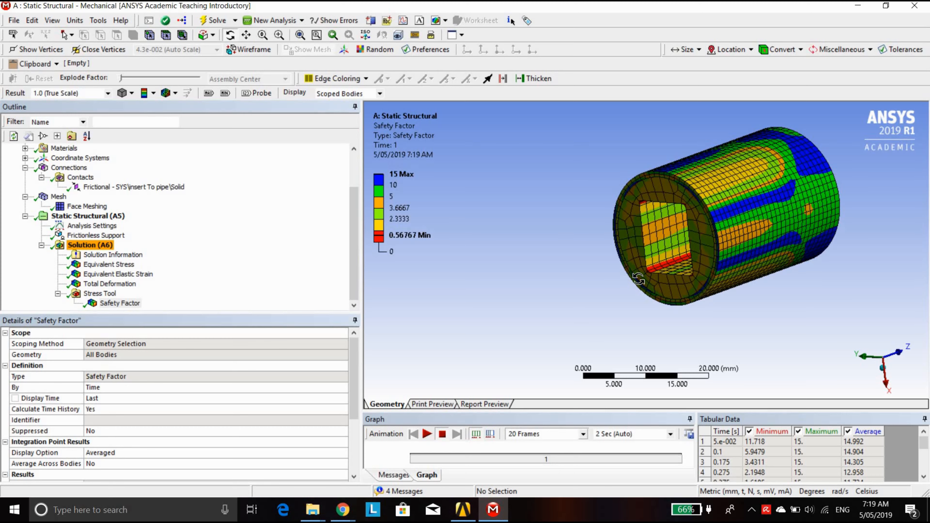
middle_click_drag(640, 279, 426, 227)
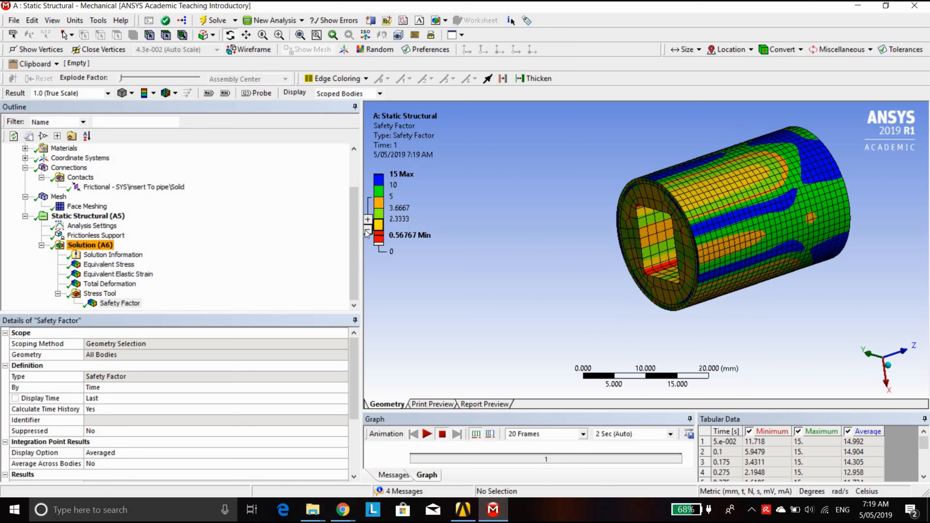
left_click(366, 230)
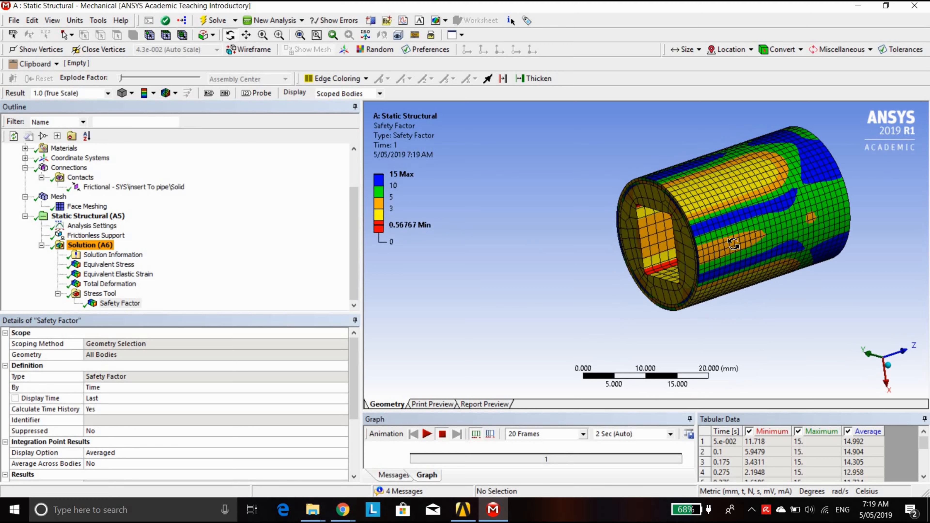
middle_click_drag(797, 235, 833, 293)
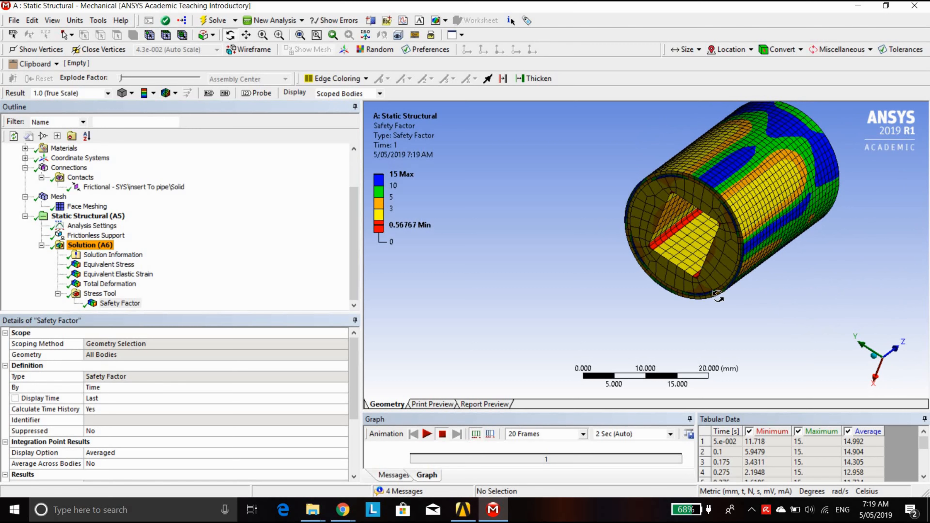
Check the material assignments of the pipe and insert bodies.
scroll(119, 269, "up", 2)
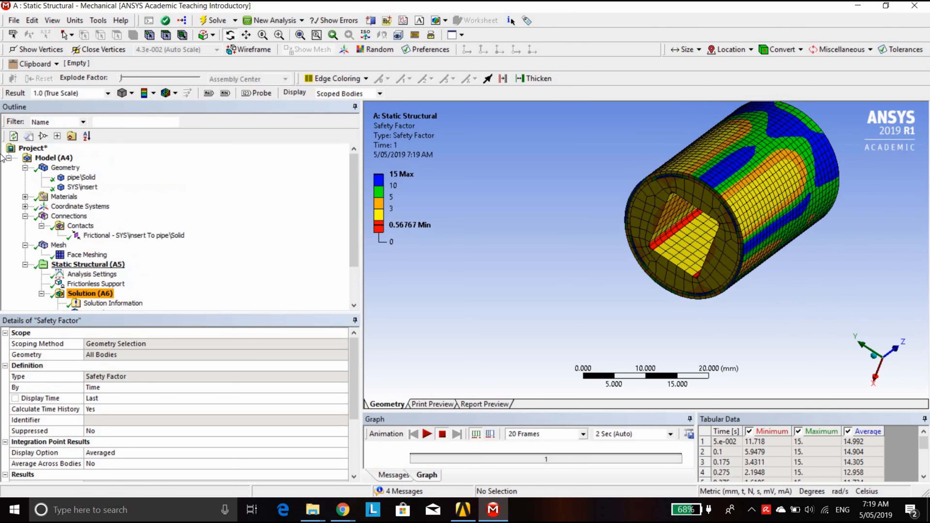
left_click(82, 178)
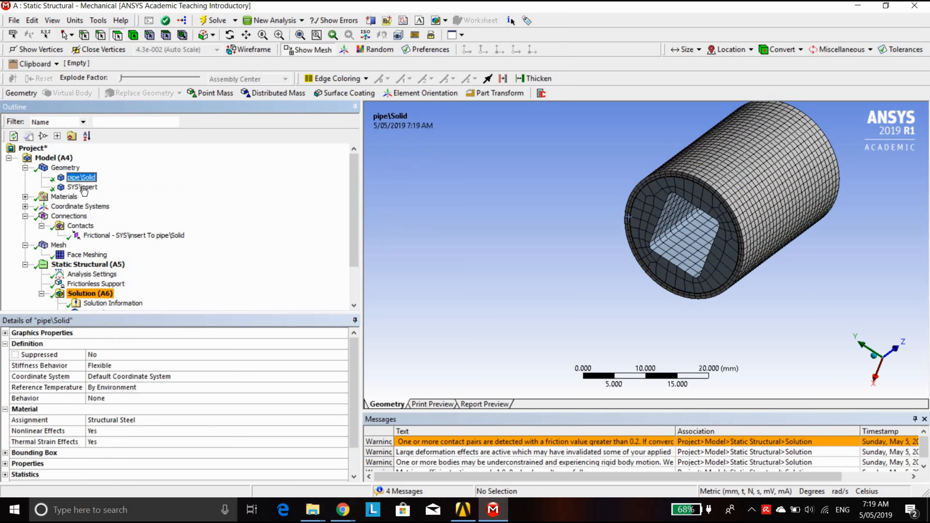
left_click(82, 188)
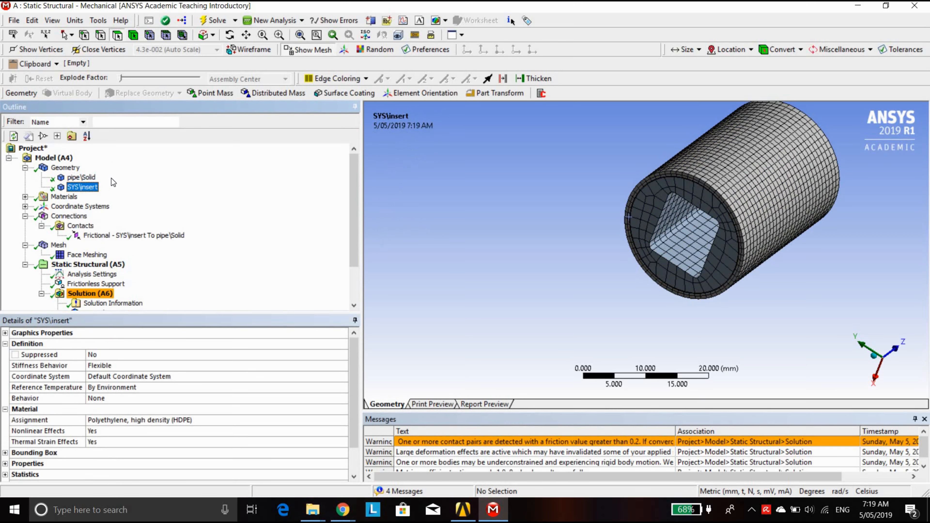
Display the Equivalent Stress result for both bodies and fit the whole model in the view.
scroll(128, 242, "down", 2)
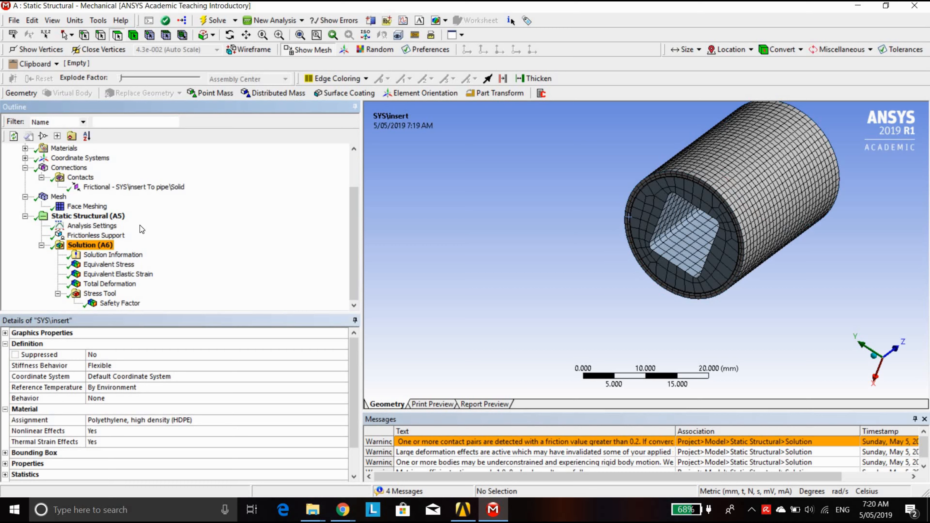
left_click(112, 264)
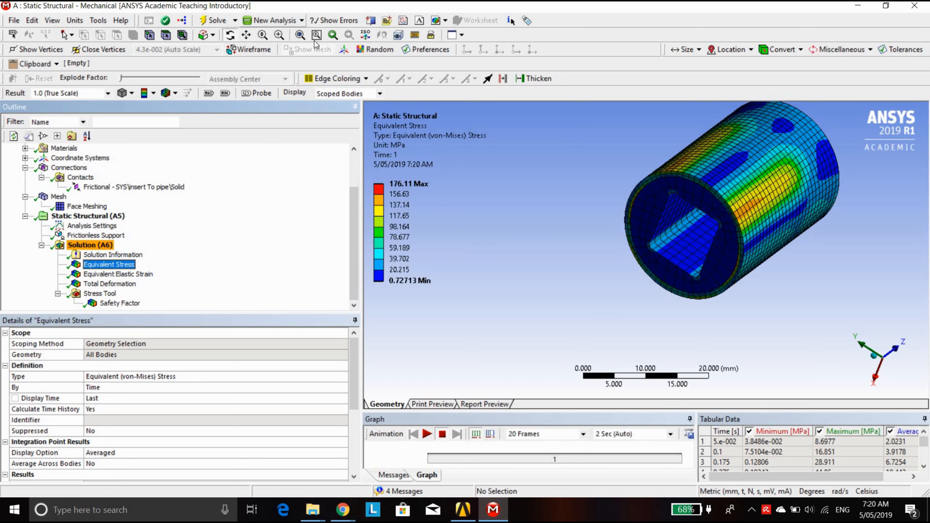
left_click(301, 35)
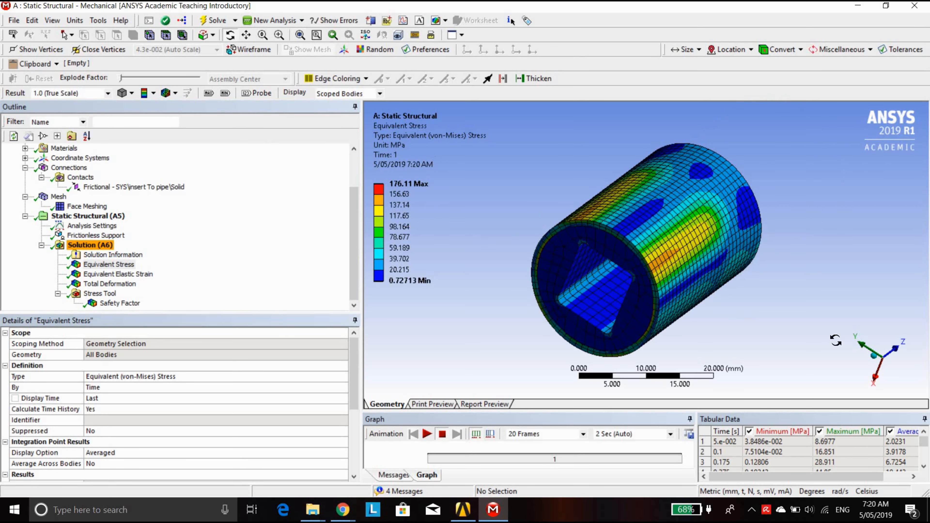